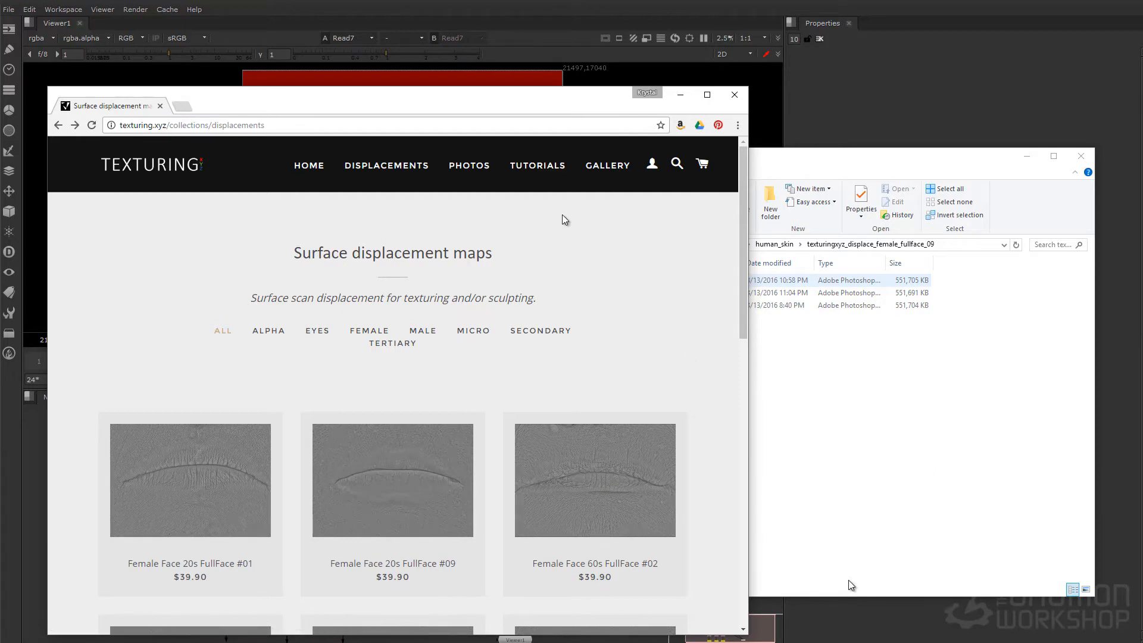
# Step: Open the tutorials page of the texturing.xyz site and look through the tutorials listed there
pyautogui.click(541, 169)
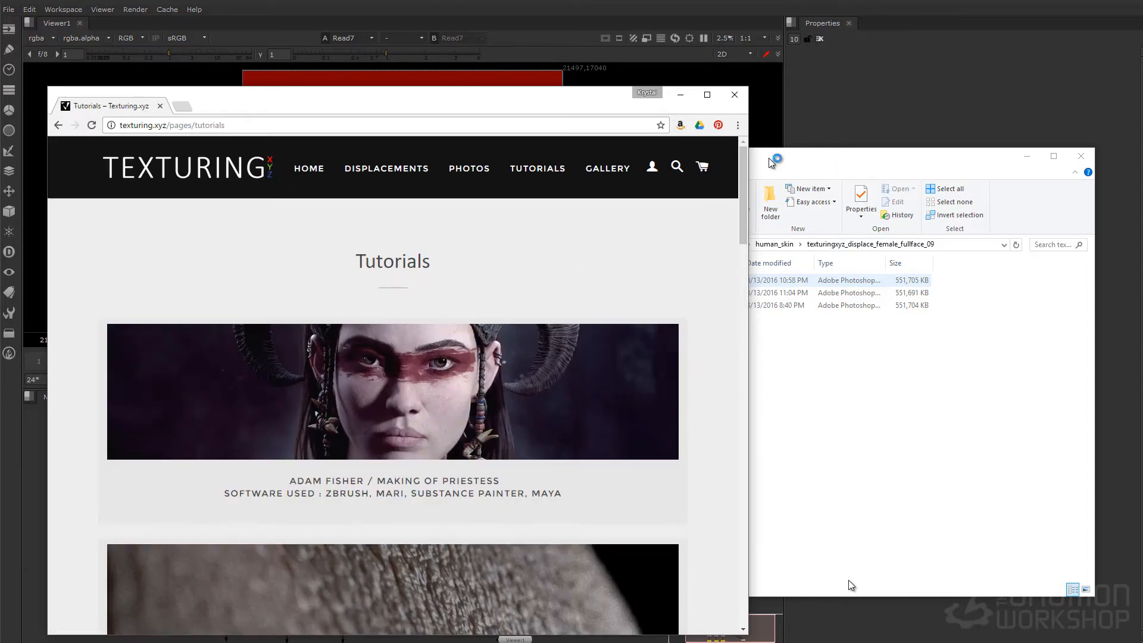
pyautogui.moveTo(744, 173); pyautogui.dragTo(742, 499)
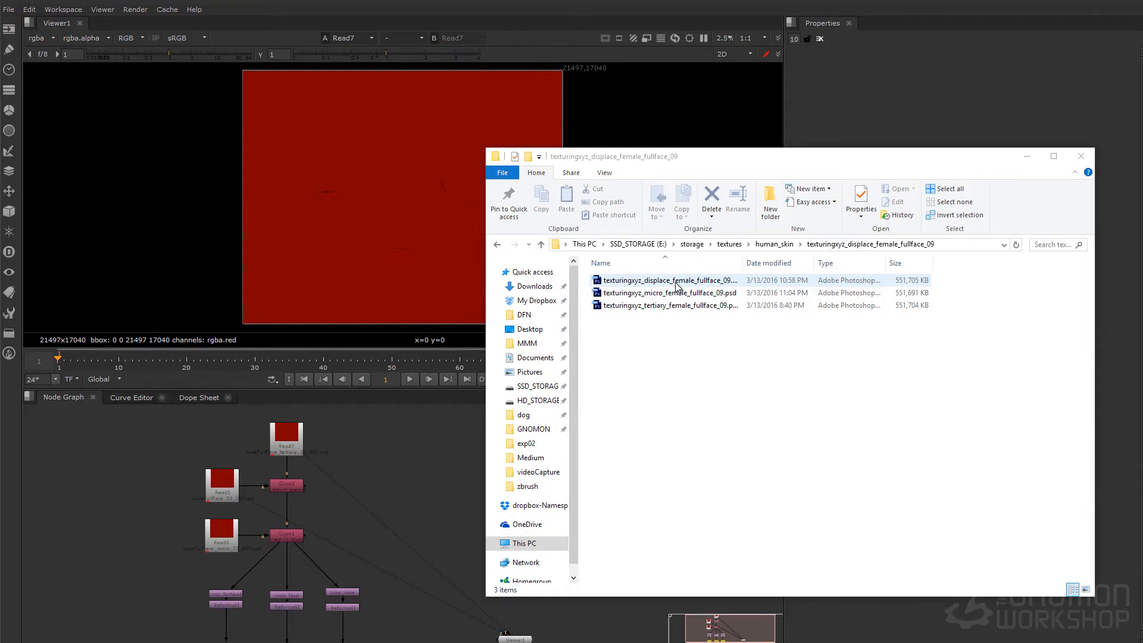
# Step: Import the three female_fullface_09 displacement, micro and tertiary PSD maps into the Node Graph and arrange them in a row
pyautogui.click(676, 283)
pyautogui.keyDown('shift'); pyautogui.click(682, 306); pyautogui.keyUp('shift')
pyautogui.moveTo(683, 306); pyautogui.dragTo(419, 499)
pyautogui.moveTo(433, 449); pyautogui.dragTo(334, 435, button='middle')
pyautogui.press('l')
pyautogui.click(520, 441)
pyautogui.click(402, 496)
pyautogui.scroll(1, 402, 497)
pyautogui.moveTo(402, 496); pyautogui.dragTo(395, 532, button='middle')
pyautogui.click(483, 469)
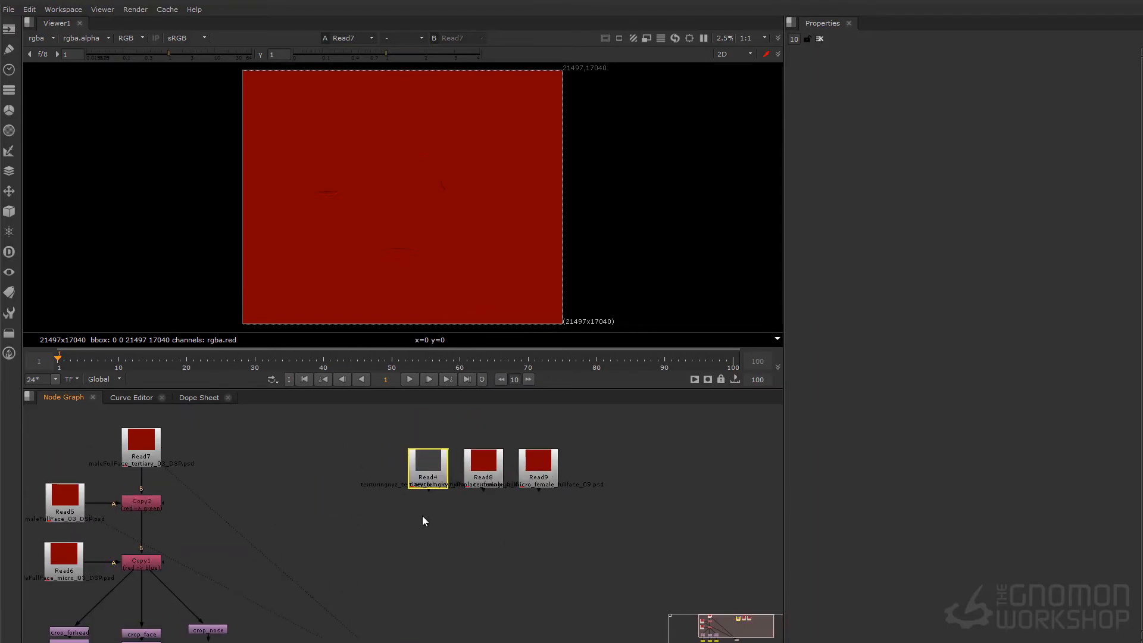
# Step: Set the tertiary map's Read node apart and add a Copy node that copies rgba.red to rgba.green
pyautogui.moveTo(428, 469); pyautogui.dragTo(666, 424)
pyautogui.click(327, 548)
pyautogui.press('Tab')
pyautogui.write('copy')
pyautogui.press('Return')
pyautogui.click(897, 89)
pyautogui.click(893, 111)
pyautogui.click(1032, 88)
pyautogui.click(1037, 123)
# Step: Connect the Copy node to the tertiary map as base and the displacement map as A input, with the other Read nodes beside it
pyautogui.moveTo(671, 485); pyautogui.dragTo(667, 435)
pyautogui.press('l')
pyautogui.moveTo(592, 457); pyautogui.dragTo(541, 478, button='middle')
pyautogui.moveTo(94, 463); pyautogui.dragTo(146, 448, button='middle')
pyautogui.moveTo(540, 473); pyautogui.dragTo(513, 540)
pyautogui.moveTo(491, 479); pyautogui.dragTo(565, 507)
# Step: Duplicate the Copy node and place the duplicate below the first one, fed by its output
pyautogui.click(668, 503)
pyautogui.hotkey('ctrl', 'c')
pyautogui.hotkey('ctrl', 'v')
pyautogui.moveTo(728, 504); pyautogui.dragTo(643, 574)
pyautogui.moveTo(649, 551); pyautogui.dragTo(668, 509)
pyautogui.moveTo(644, 574); pyautogui.dragTo(674, 578)
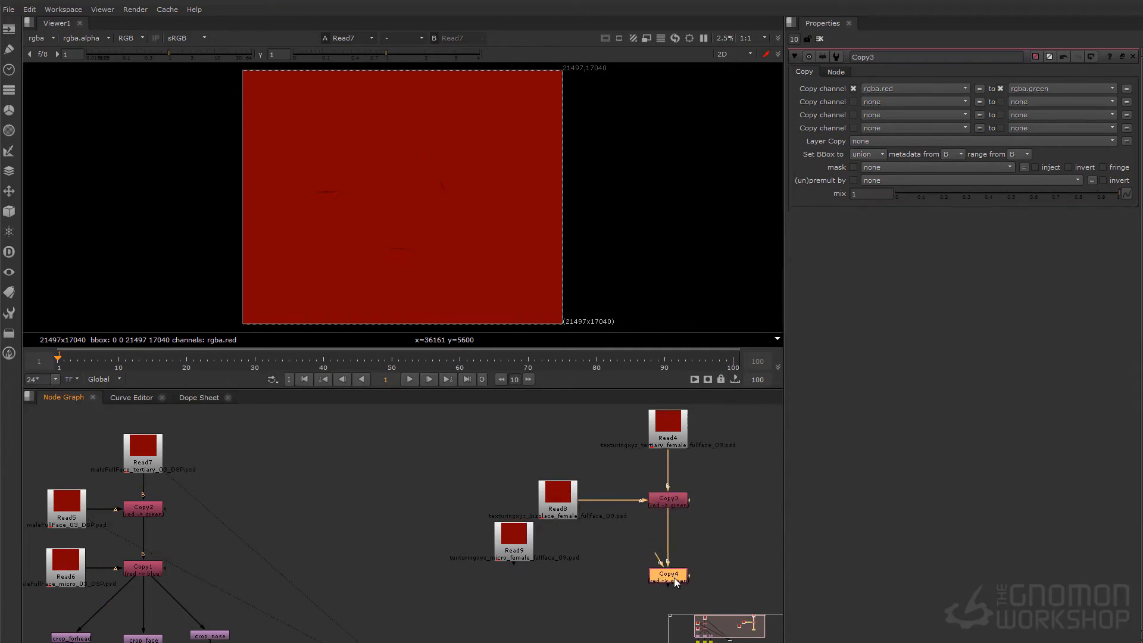
pyautogui.moveTo(674, 578); pyautogui.dragTo(648, 556, button='middle')
# Step: Compare the red channels of the tertiary, displacement and micro maps in the viewer
pyautogui.doubleClick(638, 552)
pyautogui.doubleClick(487, 519)
pyautogui.press('r')
pyautogui.press('r')
pyautogui.click(525, 468)
pyautogui.scroll(4, 459, 227)
pyautogui.press('r')
pyautogui.scroll(3, 461, 224)
pyautogui.click(642, 415)
pyautogui.press('1')
pyautogui.click(562, 480)
pyautogui.click(536, 475)
pyautogui.press('1')
pyautogui.click(488, 517)
pyautogui.press('1')
# Step: Set the second Copy node to write rgba.red into rgba.blue and connect its A input to the micro map
pyautogui.doubleClick(642, 549)
pyautogui.click(1026, 90)
pyautogui.click(1034, 138)
pyautogui.moveTo(634, 544); pyautogui.dragTo(488, 519)
pyautogui.moveTo(488, 517); pyautogui.dragTo(531, 552)
# Step: Examine the second Copy node's combined output in its separate red, green and blue channels and in full color
pyautogui.click(640, 553)
pyautogui.press('1')
pyautogui.click(589, 512)
pyautogui.press('r')
pyautogui.press('g')
pyautogui.press('b')
pyautogui.press('b')
pyautogui.scroll(-4, 500, 236)
pyautogui.moveTo(568, 254); pyautogui.dragTo(545, 247, button='middle')
pyautogui.scroll(-1, 514, 523)
# Step: Open the settings of the existing crop_forhead node in the male face network
pyautogui.moveTo(514, 524); pyautogui.dragTo(404, 538, button='middle')
pyautogui.moveTo(304, 588); pyautogui.dragTo(362, 565, button='middle')
pyautogui.click(407, 585)
pyautogui.doubleClick(81, 599)
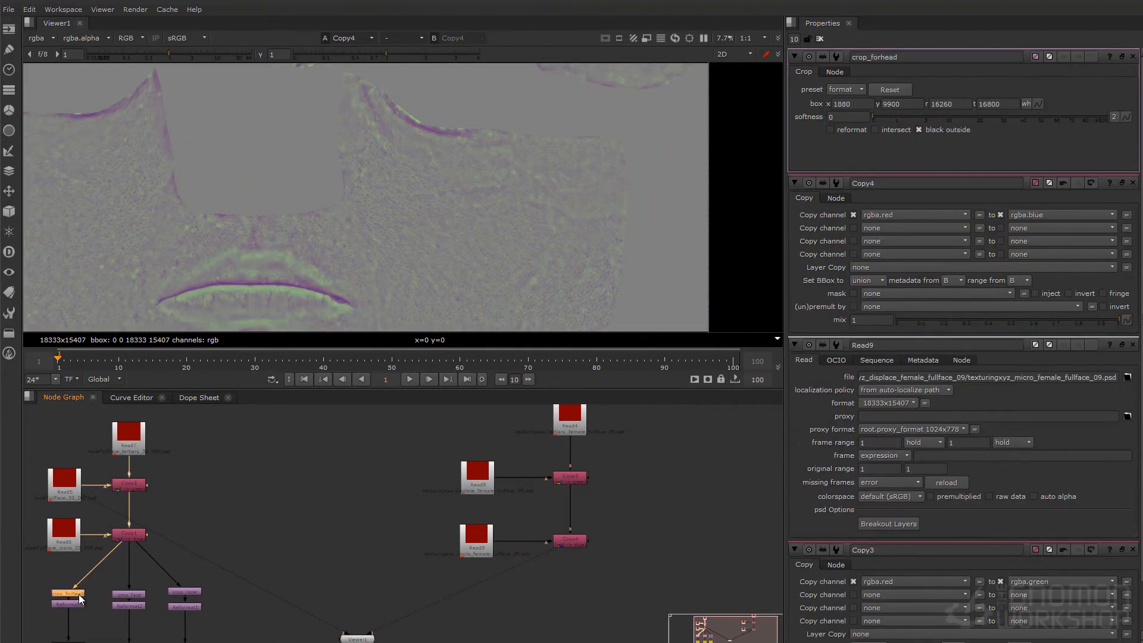
pyautogui.moveTo(278, 521); pyautogui.dragTo(274, 525, button='middle')
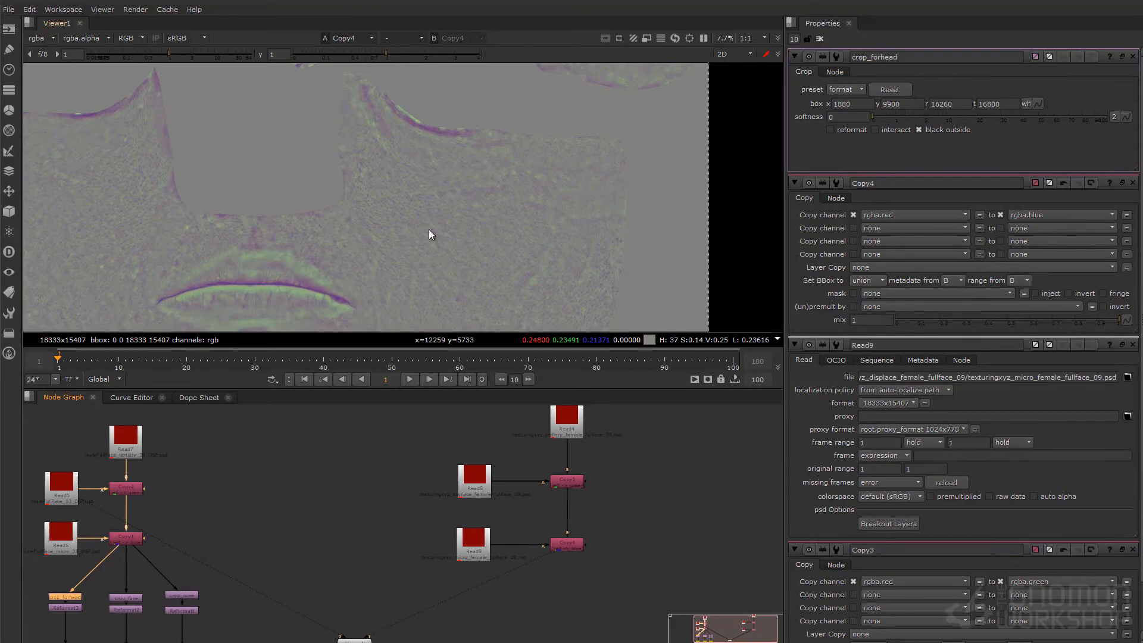
pyautogui.scroll(-1, 429, 230)
# Step: Duplicate the forehead crop, Reformat and Write chain and attach it below the female network's second Copy node
pyautogui.click(534, 521)
pyautogui.moveTo(77, 605); pyautogui.dragTo(97, 580, button='middle')
pyautogui.moveTo(45, 558); pyautogui.dragTo(89, 642)
pyautogui.hotkey('ctrl', 'c')
pyautogui.click(561, 555)
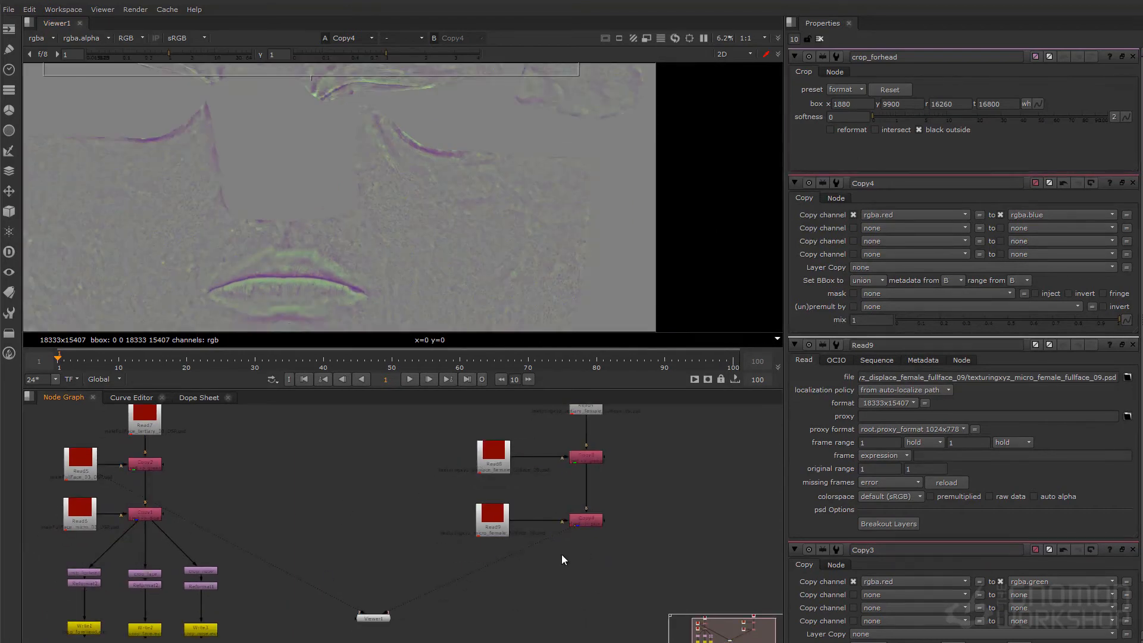
pyautogui.click(585, 521)
pyautogui.hotkey('ctrl', 'v')
pyautogui.scroll(1, 589, 569)
pyautogui.moveTo(585, 595); pyautogui.dragTo(501, 622)
# Step: View the pasted forehead crop and move the original crop_forhead box to x 1340, y 8930, r 15720, t 15830
pyautogui.click(501, 557)
pyautogui.press('1')
pyautogui.click(431, 476)
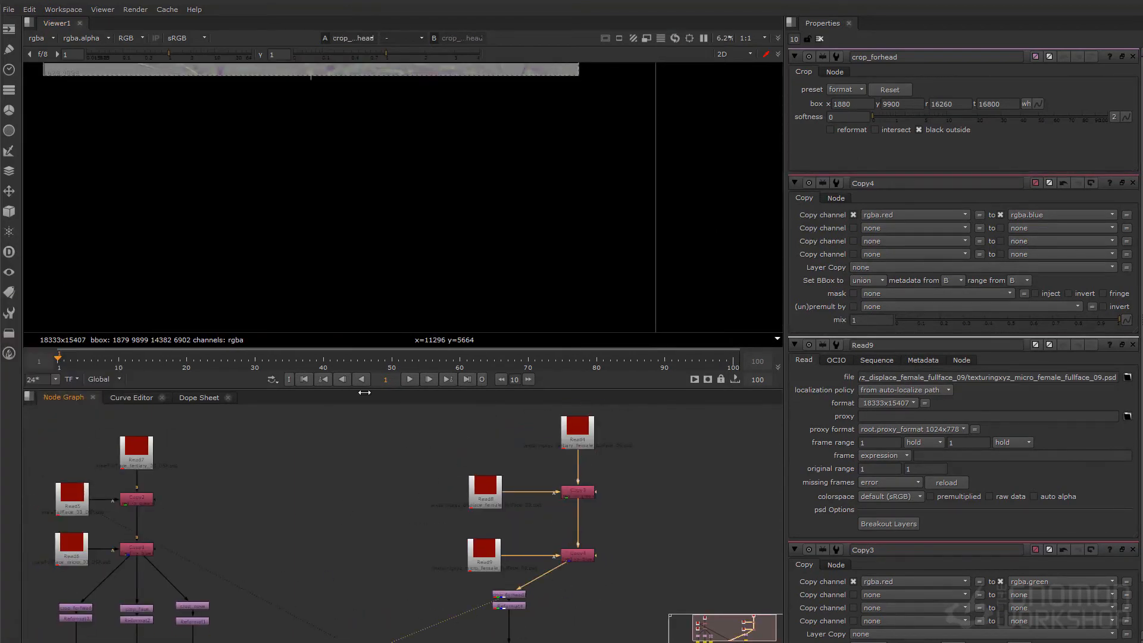
pyautogui.moveTo(402, 113); pyautogui.dragTo(463, 274, button='middle')
pyautogui.scroll(-2, 463, 274)
pyautogui.moveTo(401, 159); pyautogui.dragTo(391, 177)
pyautogui.scroll(1, 419, 203)
pyautogui.moveTo(480, 232); pyautogui.dragTo(508, 222, button='middle')
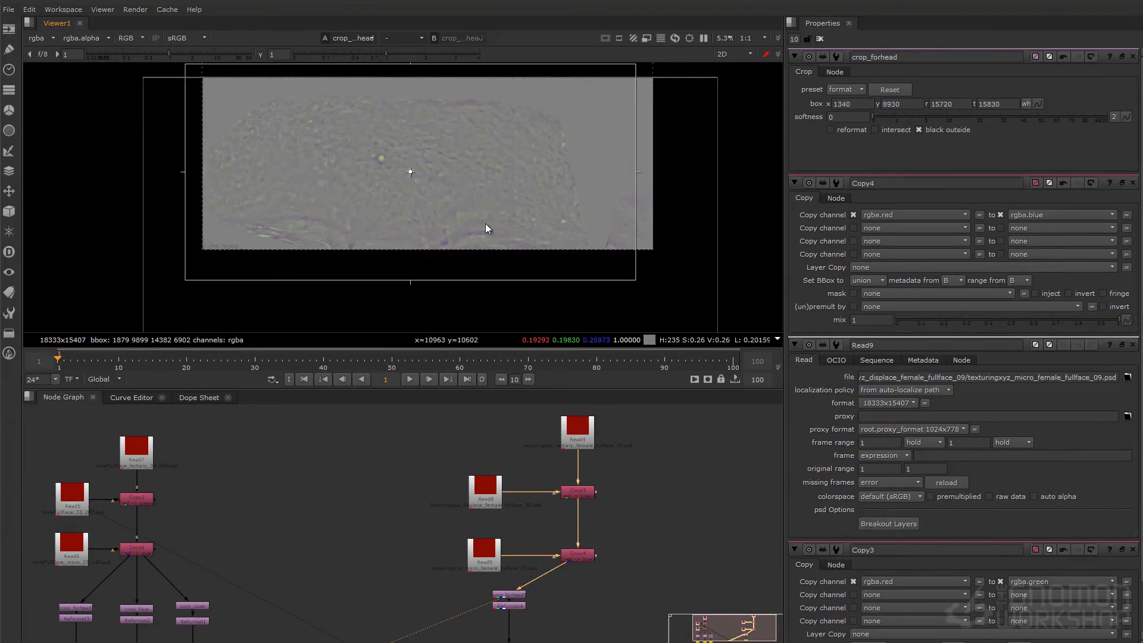
pyautogui.scroll(-1, 506, 222)
# Step: Try to fit the pasted forehead crop's box to x 1600, y 9190, r 15240, t 15970
pyautogui.doubleClick(509, 595)
pyautogui.moveTo(513, 129); pyautogui.dragTo(513, 149, button='middle')
pyautogui.moveTo(624, 89); pyautogui.dragTo(587, 98)
pyautogui.moveTo(429, 179); pyautogui.dragTo(422, 197)
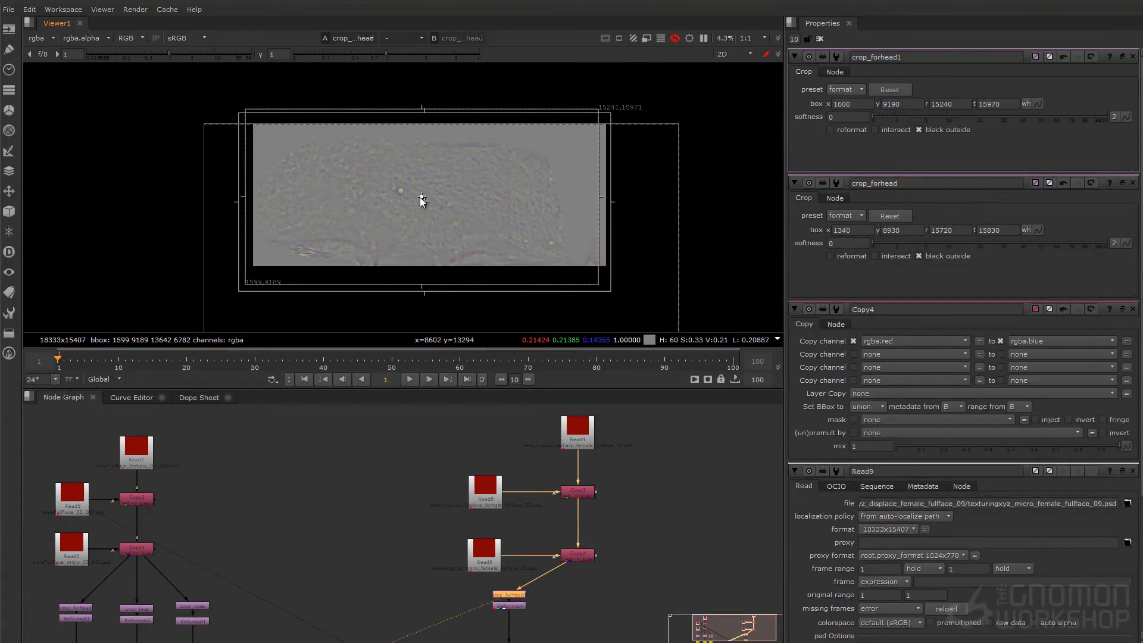
# Step: Replace the pasted crop with a new Crop node below the second Copy node and name it Crop_forhead
pyautogui.press('Delete')
pyautogui.press('Tab')
pyautogui.write('crop')
pyautogui.press('Return')
pyautogui.moveTo(581, 572); pyautogui.dragTo(513, 589)
pyautogui.click(887, 58)
pyautogui.press('BackSpace')
pyautogui.write('_forhead')
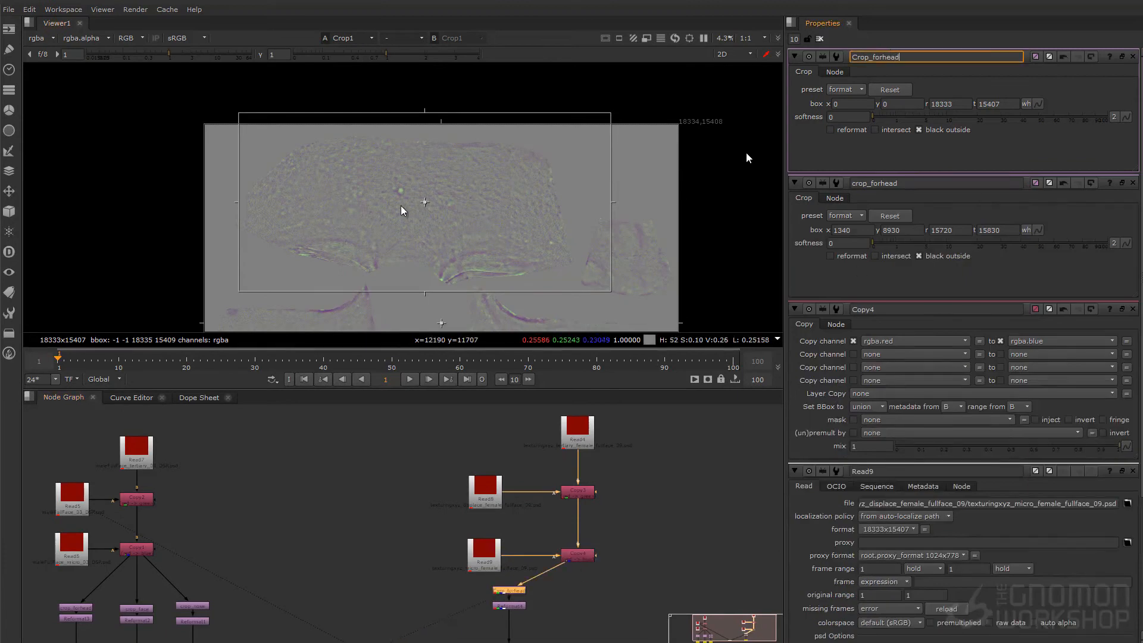
# Step: Fit the new crop box around the forehead at x 960, y 9080, r 14440, t 15407
pyautogui.moveTo(679, 141); pyautogui.dragTo(578, 146)
pyautogui.moveTo(459, 260); pyautogui.dragTo(480, 115, button='middle')
pyautogui.press('space')
pyautogui.moveTo(527, 445); pyautogui.dragTo(589, 327, button='middle')
pyautogui.moveTo(451, 520); pyautogui.dragTo(472, 294)
pyautogui.moveTo(261, 203); pyautogui.dragTo(288, 203)
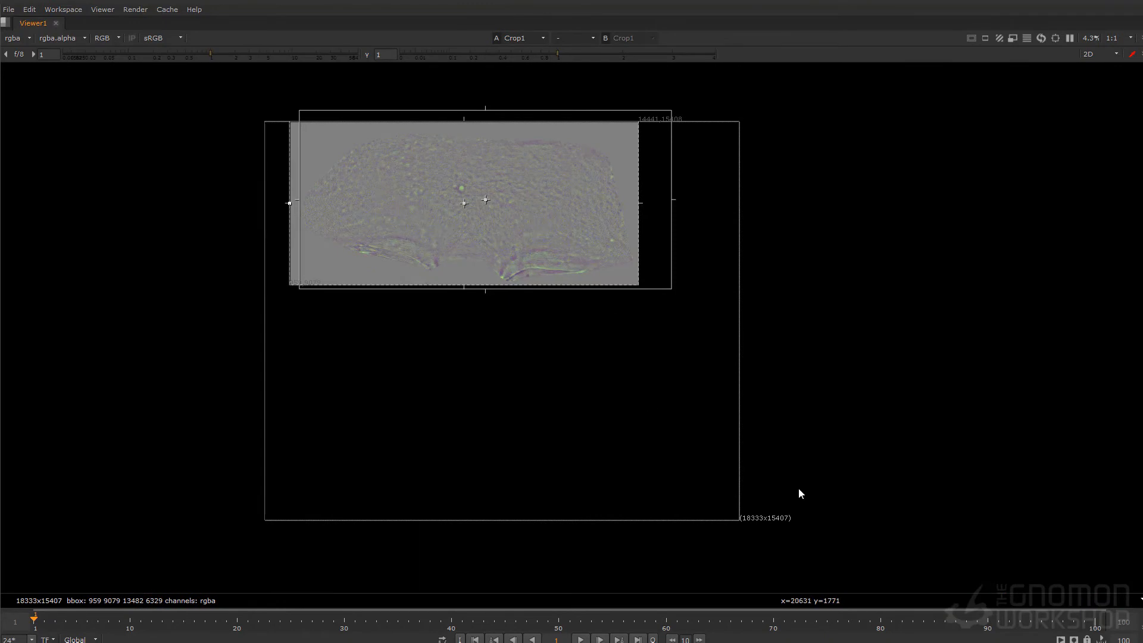
pyautogui.moveTo(659, 407); pyautogui.dragTo(653, 410, button='middle')
pyautogui.press('space')
# Step: Replace the pasted Reformat node below the forehead crop with a new Reformat node
pyautogui.doubleClick(519, 606)
pyautogui.press('Delete')
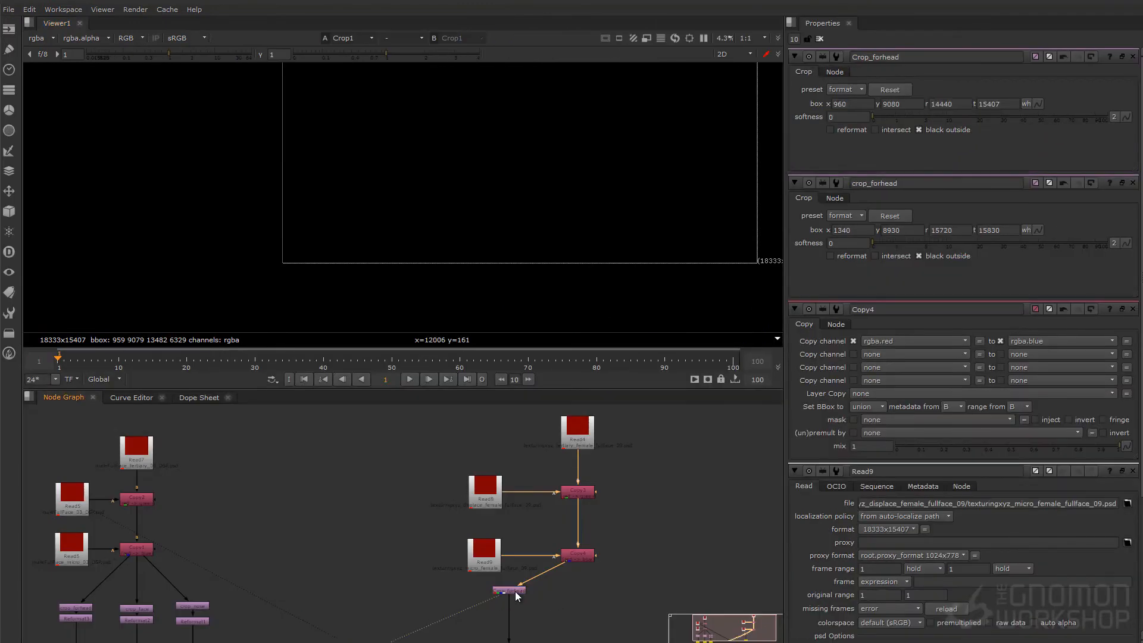
pyautogui.press('Tab')
pyautogui.write('refor')
pyautogui.press('Return')
# Step: Set the Reformat type to scale with a value of 0.25 and inspect the result at 100% zoom
pyautogui.click(859, 88)
pyautogui.click(860, 106)
pyautogui.doubleClick(863, 108)
pyautogui.write('0.25')
pyautogui.press('Return')
pyautogui.hotkey('ctrl', '1')
pyautogui.moveTo(549, 147); pyautogui.dragTo(297, 96, button='middle')
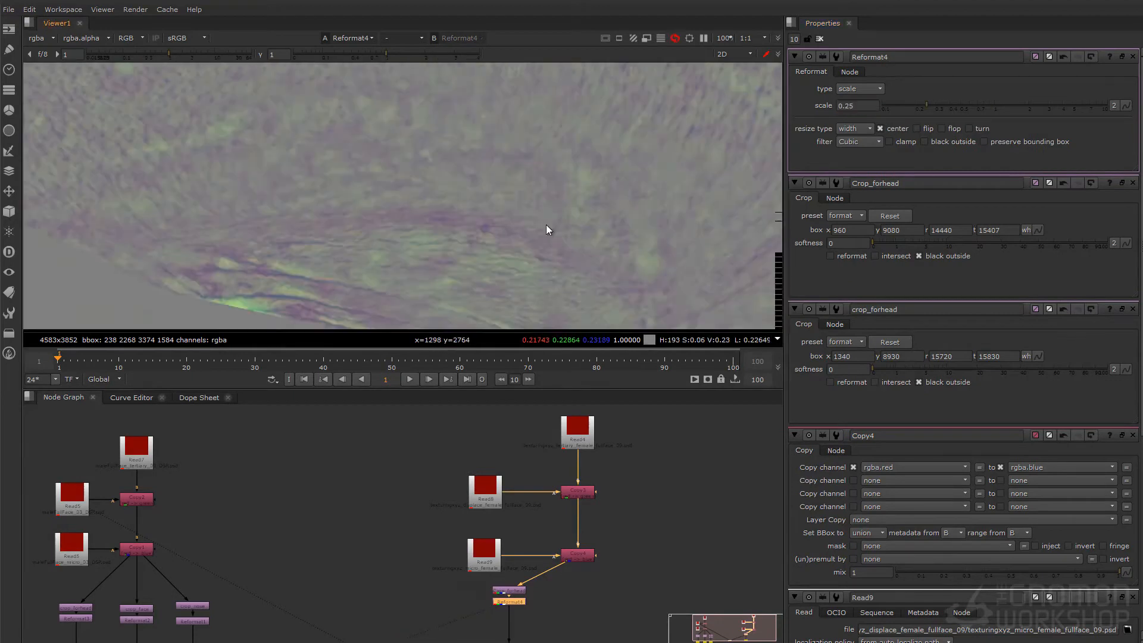
pyautogui.press('space')
pyautogui.moveTo(862, 250); pyautogui.dragTo(688, 284, button='middle')
pyautogui.press('space')
# Step: Copy the pasted Write node's output file name and browse to E:/storage/GNOMON/DVD/project for a new location
pyautogui.doubleClick(513, 614)
pyautogui.click(1013, 103)
pyautogui.moveTo(1014, 103); pyautogui.dragTo(991, 105)
pyautogui.click(1126, 102)
pyautogui.click(363, 307)
pyautogui.click(485, 362)
pyautogui.click(481, 347)
pyautogui.click(472, 280)
pyautogui.click(472, 309)
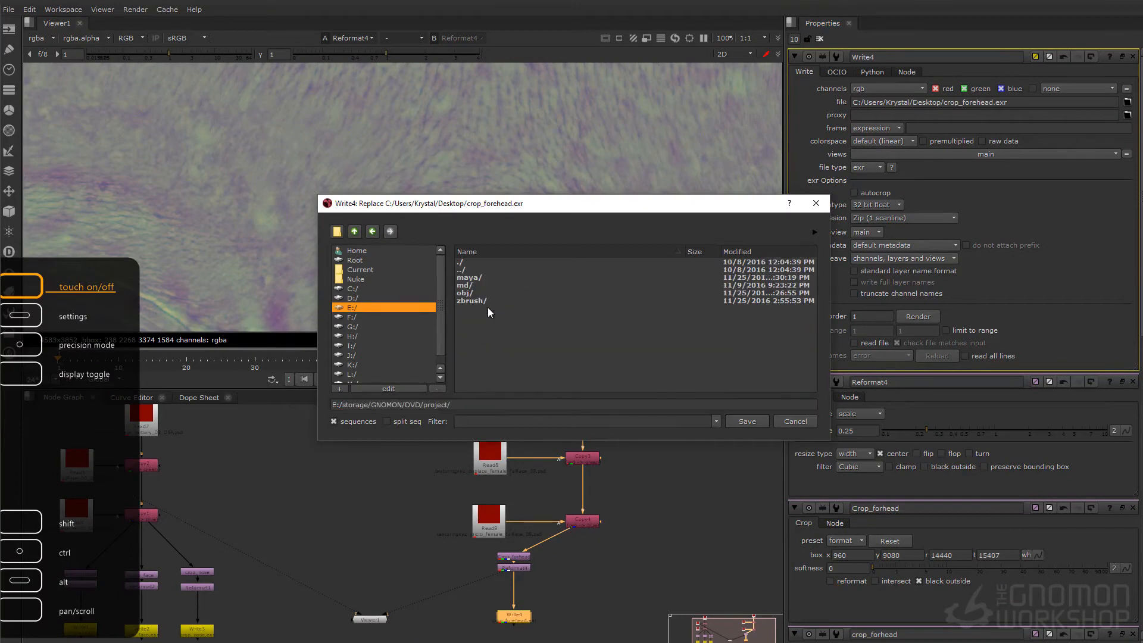
# Step: Create a maps folder in the project and set the output file to crop_forehead.exr inside it
pyautogui.click(337, 231)
pyautogui.write('maps')
pyautogui.click(548, 335)
pyautogui.click(751, 406)
pyautogui.hotkey('ctrl', 'v')
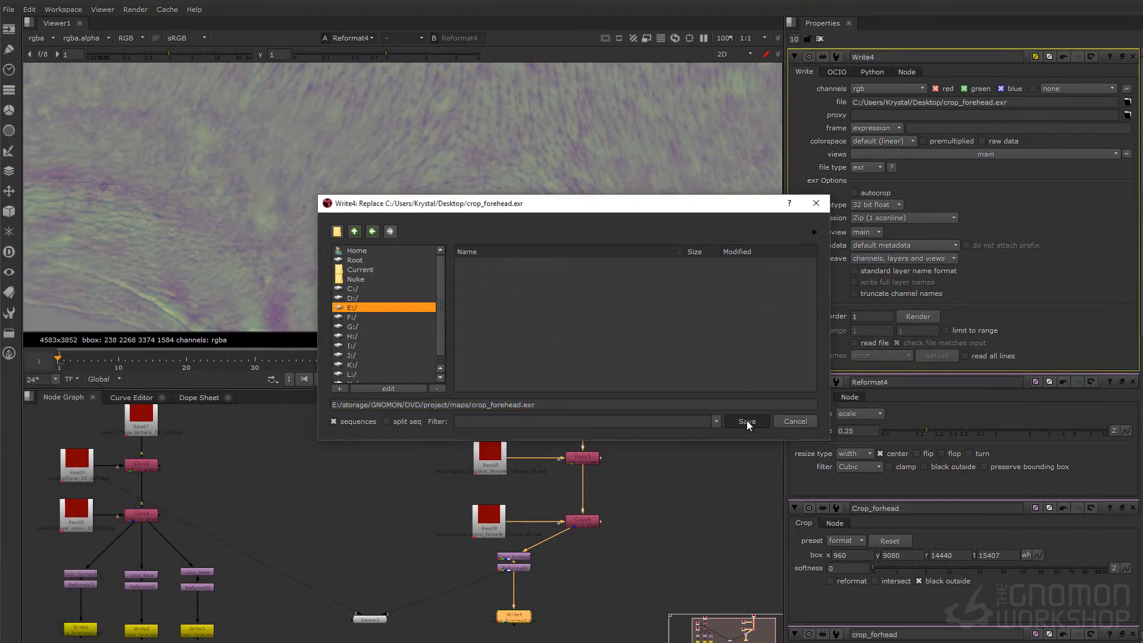
pyautogui.click(748, 422)
# Step: Render the forehead Write node for the current frame
pyautogui.click(927, 315)
pyautogui.click(692, 471)
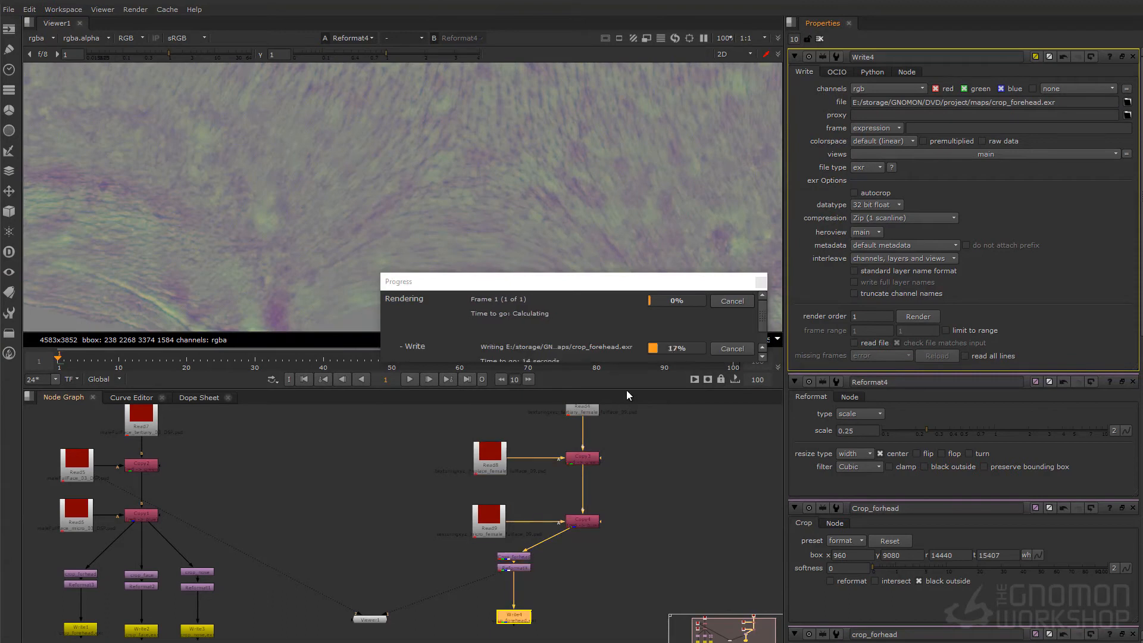
# Step: Compare the second Copy node's full image with the forehead Write node's output in the viewer
pyautogui.moveTo(582, 476); pyautogui.dragTo(548, 510, button='middle')
pyautogui.scroll(-1, 549, 510)
pyautogui.scroll(-6, 455, 241)
pyautogui.scroll(-3, 455, 243)
pyautogui.scroll(2, 506, 566)
pyautogui.click(567, 541)
pyautogui.press('1')
pyautogui.scroll(-3, 574, 499)
pyautogui.click(524, 591)
pyautogui.press('1')
pyautogui.scroll(2, 524, 590)
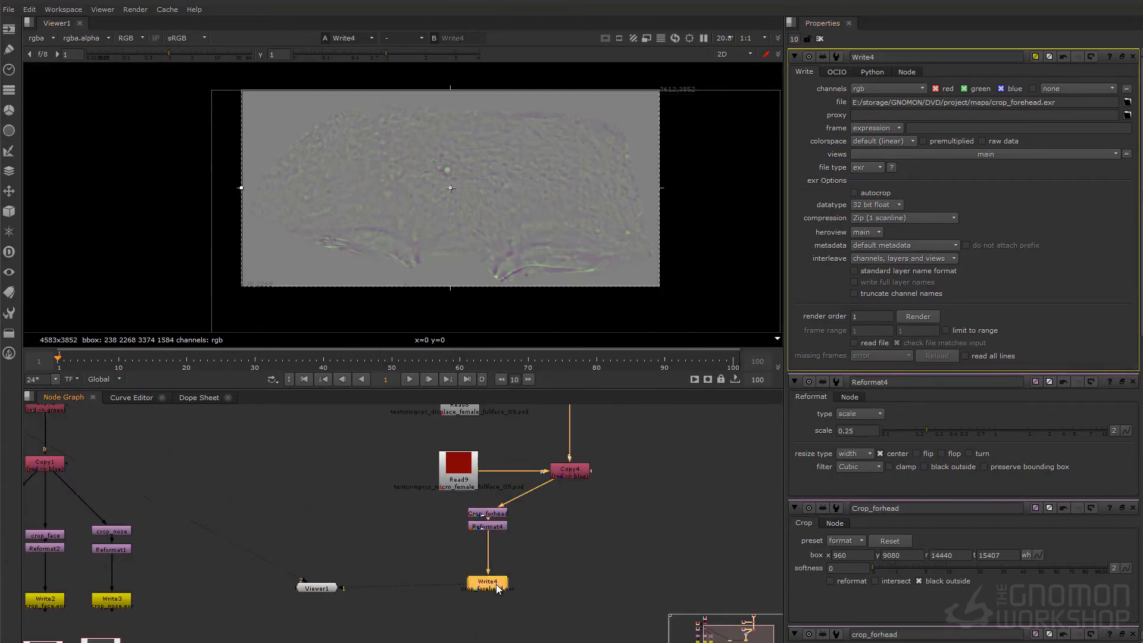
# Step: Read the rendered crop_forehead.exr into the node graph and view the second Copy node's full image
pyautogui.press('r')
pyautogui.doubleClick(487, 263)
pyautogui.click(568, 473)
pyautogui.press('1')
# Step: Add a Crop node beneath the second Copy node and name it Crop_face
pyautogui.scroll(-3, 491, 194)
pyautogui.click(597, 515)
pyautogui.press('Tab')
pyautogui.write('crop')
pyautogui.press('Return')
pyautogui.click(886, 57)
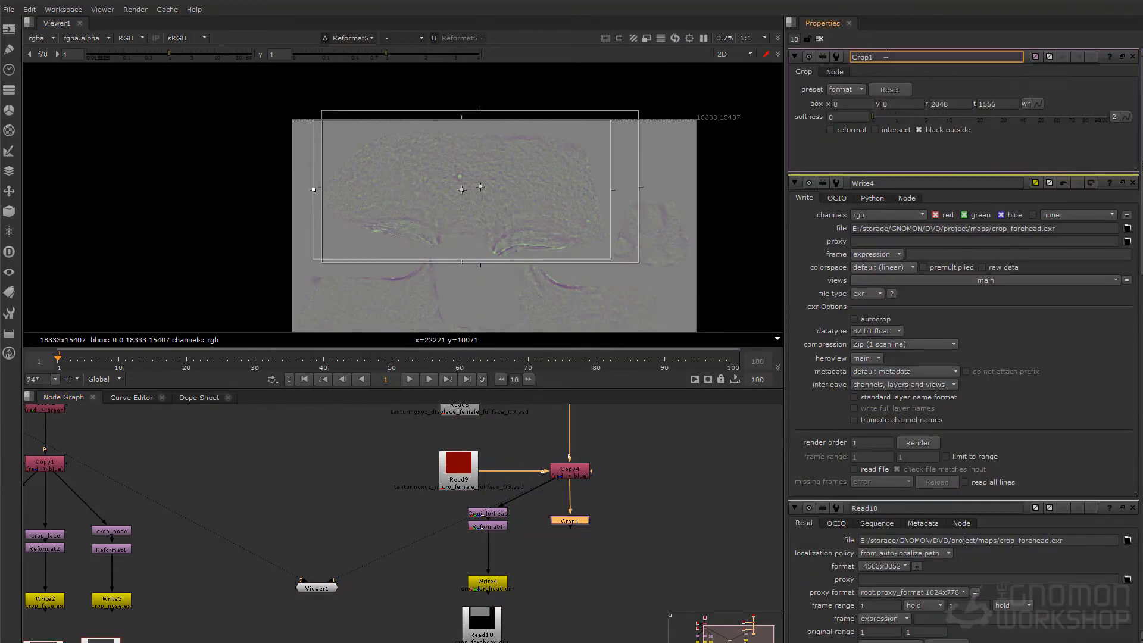
pyautogui.press('Return')
# Step: Fit the Crop_face box around the lower face, at x 0, y 0, r 16860, t 9320
pyautogui.moveTo(694, 281); pyautogui.dragTo(687, 259, button='middle')
pyautogui.press('1')
pyautogui.scroll(-2, 653, 227)
pyautogui.moveTo(571, 315); pyautogui.dragTo(535, 232, button='middle')
pyautogui.moveTo(388, 266); pyautogui.dragTo(625, 89)
pyautogui.scroll(1, 577, 174)
pyautogui.moveTo(468, 135); pyautogui.dragTo(504, 195, button='middle')
pyautogui.moveTo(490, 114); pyautogui.dragTo(493, 191)
pyautogui.moveTo(563, 277); pyautogui.dragTo(559, 177, button='middle')
pyautogui.moveTo(677, 196); pyautogui.dragTo(667, 196)
# Step: Copy the forehead branch's Reformat and Write nodes and attach the duplicates beneath Crop_face
pyautogui.click(564, 522)
pyautogui.click(502, 526)
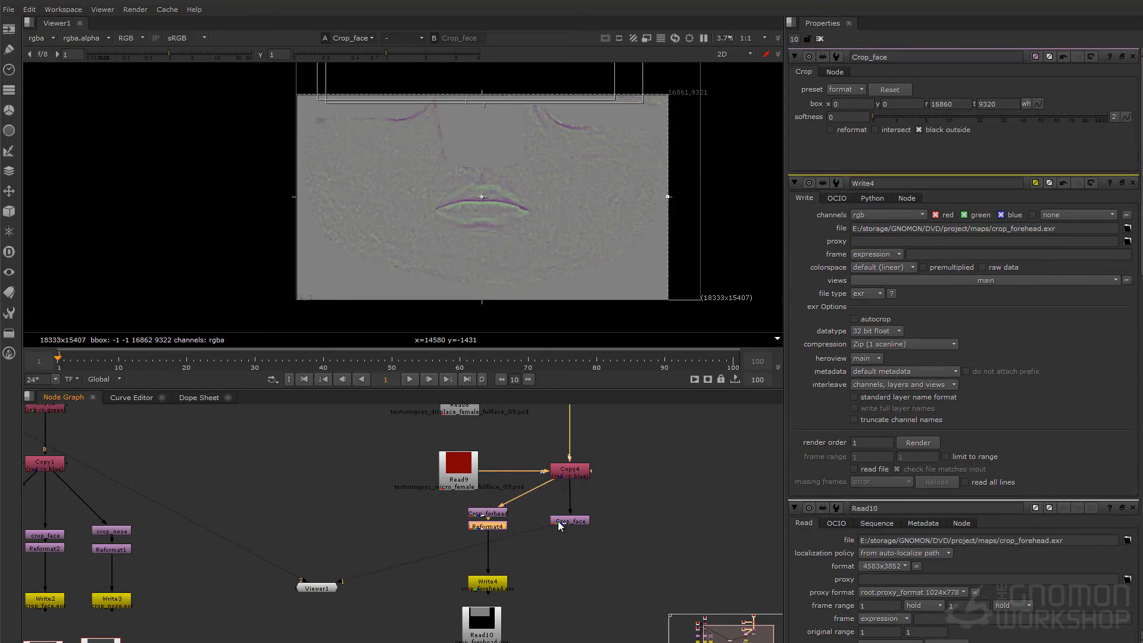
pyautogui.hotkey('ctrl', 'c')
pyautogui.click(565, 522)
pyautogui.hotkey('ctrl', 'v')
pyautogui.click(499, 582)
pyautogui.hotkey('ctrl', 'c')
pyautogui.click(568, 534)
pyautogui.hotkey('ctrl', 'v')
pyautogui.moveTo(569, 549); pyautogui.dragTo(570, 594)
# Step: Set the face Write node's output file to crop_face.exr in the maps folder and render the current frame
pyautogui.doubleClick(570, 594)
pyautogui.click(1029, 102)
pyautogui.press('BackSpace')
pyautogui.press('BackSpace')
pyautogui.press('BackSpace')
pyautogui.write('ace')
pyautogui.press('Return')
pyautogui.click(916, 316)
pyautogui.press('Return')
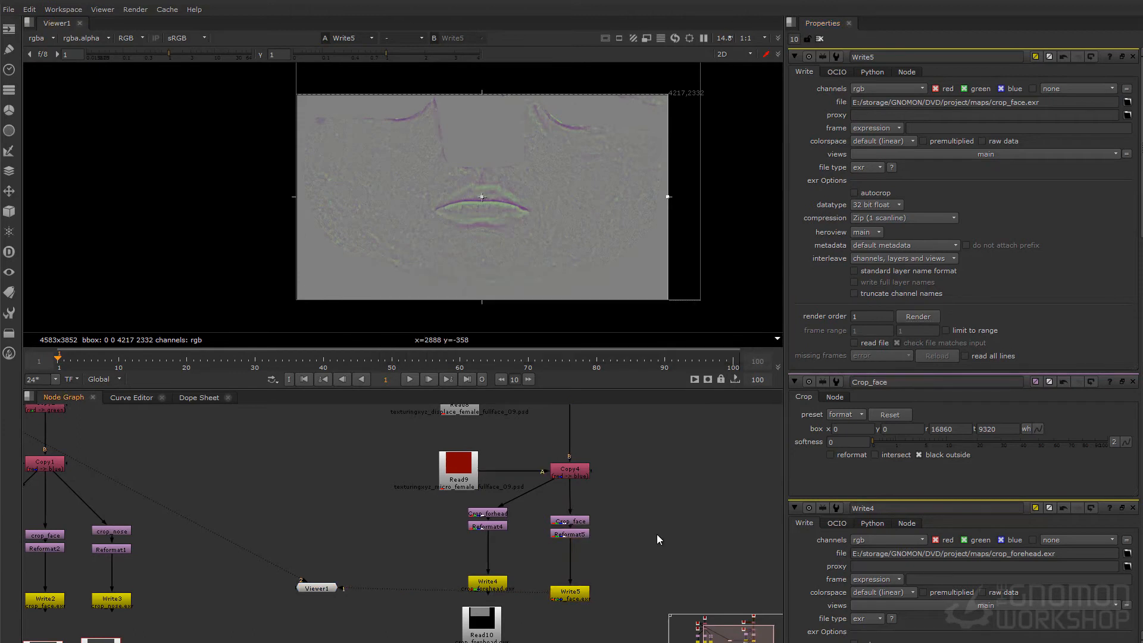
# Step: Paste a copy of the face Crop, Reformat and Write nodes and connect it to the second Copy node
pyautogui.click(669, 583)
pyautogui.hotkey('ctrl', 'v')
pyautogui.moveTo(670, 571); pyautogui.dragTo(640, 538)
pyautogui.moveTo(641, 508); pyautogui.dragTo(569, 470)
# Step: Read the rendered crop_face.exr in beneath its Write node and view it
pyautogui.moveTo(573, 536); pyautogui.dragTo(553, 520, button='middle')
pyautogui.click(550, 577)
pyautogui.click(552, 606)
pyautogui.hotkey('alt', 'r')
pyautogui.press('1')
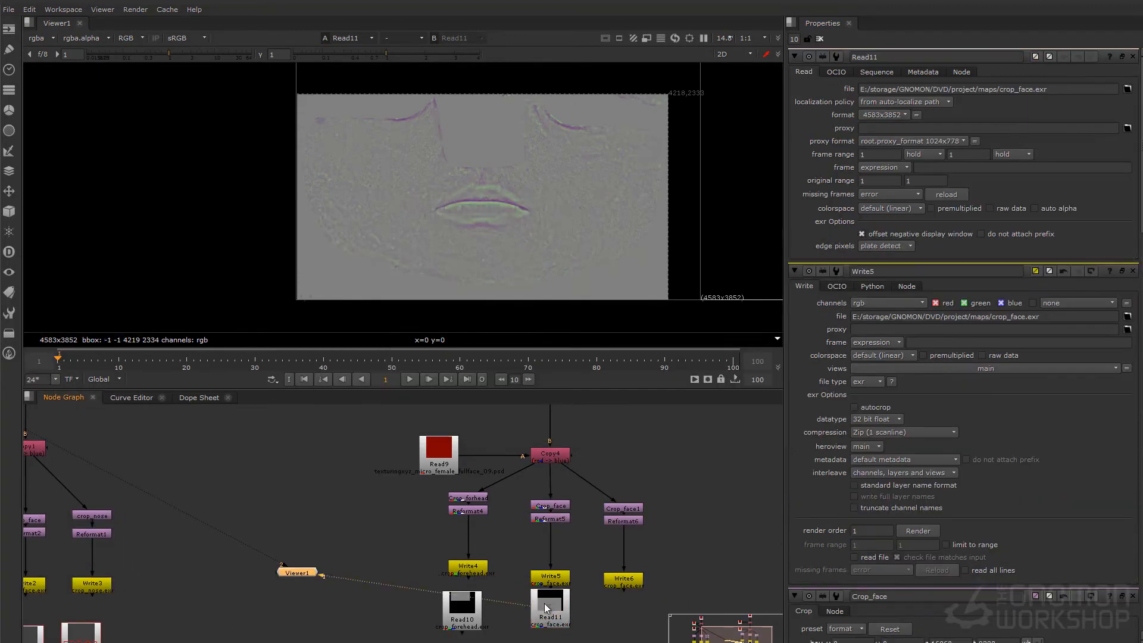
# Step: Rename the pasted Crop node as Crop_nose and view its output
pyautogui.click(550, 455)
pyautogui.press('1')
pyautogui.moveTo(701, 458); pyautogui.dragTo(677, 437, button='middle')
pyautogui.doubleClick(599, 487)
pyautogui.click(919, 57)
pyautogui.press('BackSpace')
pyautogui.press('BackSpace')
pyautogui.press('BackSpace')
pyautogui.press('BackSpace')
pyautogui.press('BackSpace')
pyautogui.write('nose')
pyautogui.press('Return')
pyautogui.press('1')
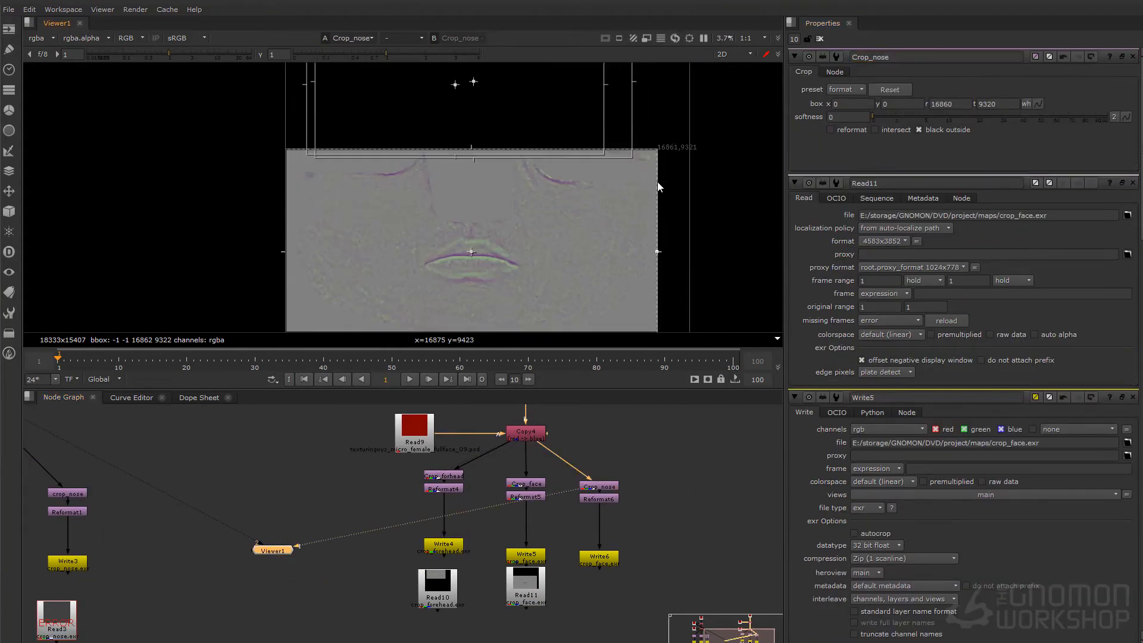
# Step: Fit the Crop_nose box around the nose patch, at x 14340, y 8480, r 18200, t 12040
pyautogui.click(527, 438)
pyautogui.press('1')
pyautogui.moveTo(640, 289); pyautogui.dragTo(598, 228, button='middle')
pyautogui.click(606, 487)
pyautogui.press('1')
pyautogui.scroll(-3, 606, 232)
pyautogui.moveTo(508, 245); pyautogui.dragTo(568, 176)
pyautogui.scroll(2, 614, 173)
pyautogui.moveTo(682, 171); pyautogui.dragTo(616, 171)
pyautogui.moveTo(417, 173); pyautogui.dragTo(555, 174)
pyautogui.scroll(3, 589, 249)
pyautogui.moveTo(582, 244); pyautogui.dragTo(583, 195)
pyautogui.moveTo(607, 150); pyautogui.dragTo(591, 215, button='middle')
pyautogui.moveTo(564, 69); pyautogui.dragTo(532, 169)
pyautogui.scroll(4, 596, 254)
pyautogui.scroll(-3, 639, 254)
pyautogui.moveTo(625, 274); pyautogui.dragTo(627, 268, button='middle')
# Step: Set the nose Write node's output file to crop_nose.exr in the maps folder and render it
pyautogui.doubleClick(607, 558)
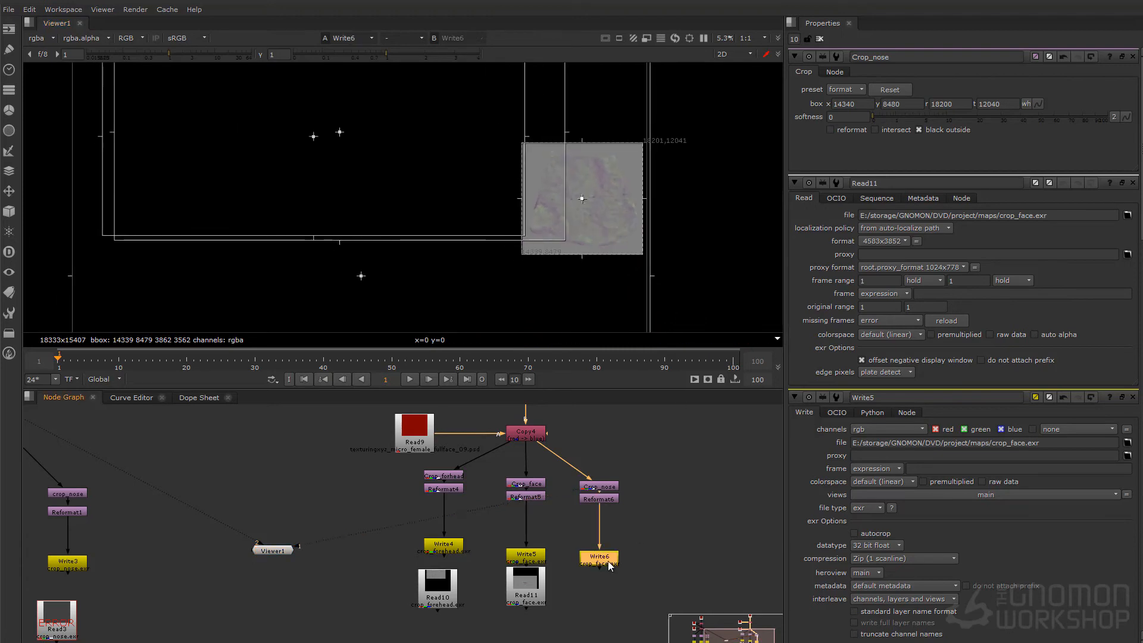
pyautogui.press('1')
pyautogui.click(1026, 99)
pyautogui.press('BackSpace')
pyautogui.press('BackSpace')
pyautogui.press('BackSpace')
pyautogui.press('BackSpace')
pyautogui.write('nose')
pyautogui.press('Return')
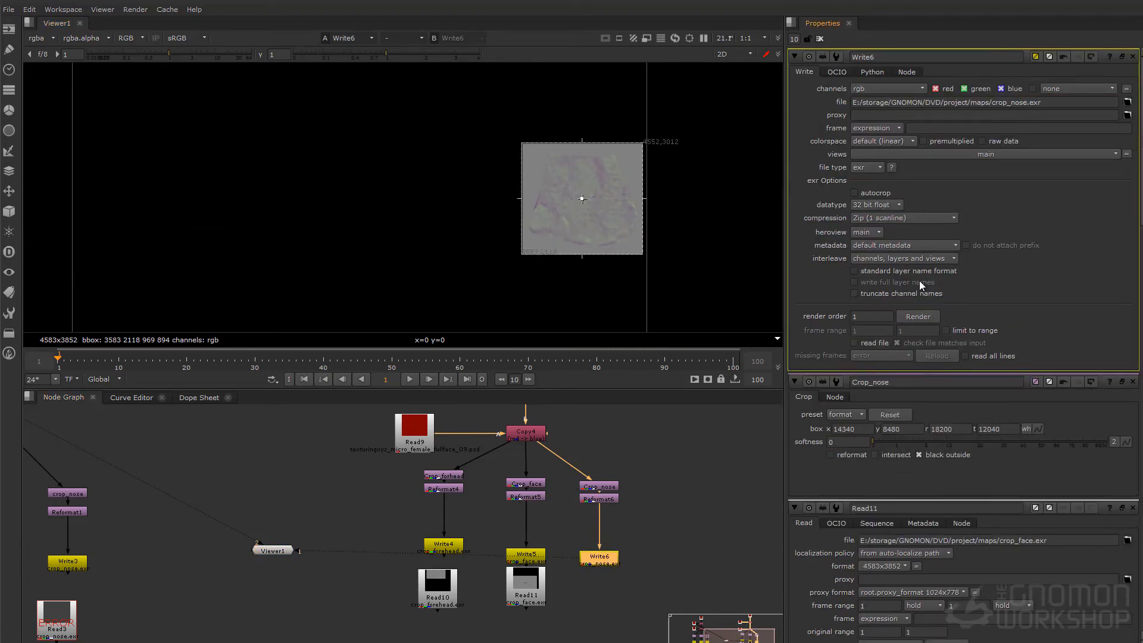
pyautogui.click(917, 316)
pyautogui.click(725, 460)
# Step: Read the rendered crop_nose.exr in beneath its Write node and view the nose, face and forehead renders in turn
pyautogui.click(598, 587)
pyautogui.press('r')
pyautogui.doubleClick(482, 280)
pyautogui.keyDown('ctrl'); pyautogui.keyDown('shift'); pyautogui.click(601, 586); pyautogui.keyUp('shift'); pyautogui.keyUp('ctrl')
pyautogui.keyDown('ctrl'); pyautogui.keyDown('shift'); pyautogui.click(524, 587); pyautogui.keyUp('shift'); pyautogui.keyUp('ctrl')
pyautogui.keyDown('ctrl'); pyautogui.keyDown('shift'); pyautogui.click(432, 591); pyautogui.keyUp('shift'); pyautogui.keyUp('ctrl')
pyautogui.scroll(-2, 523, 250)
# Step: Save the script under a new location in E:/storage/GNOMON/DVD/project/maps
pyautogui.click(9, 8)
pyautogui.click(35, 145)
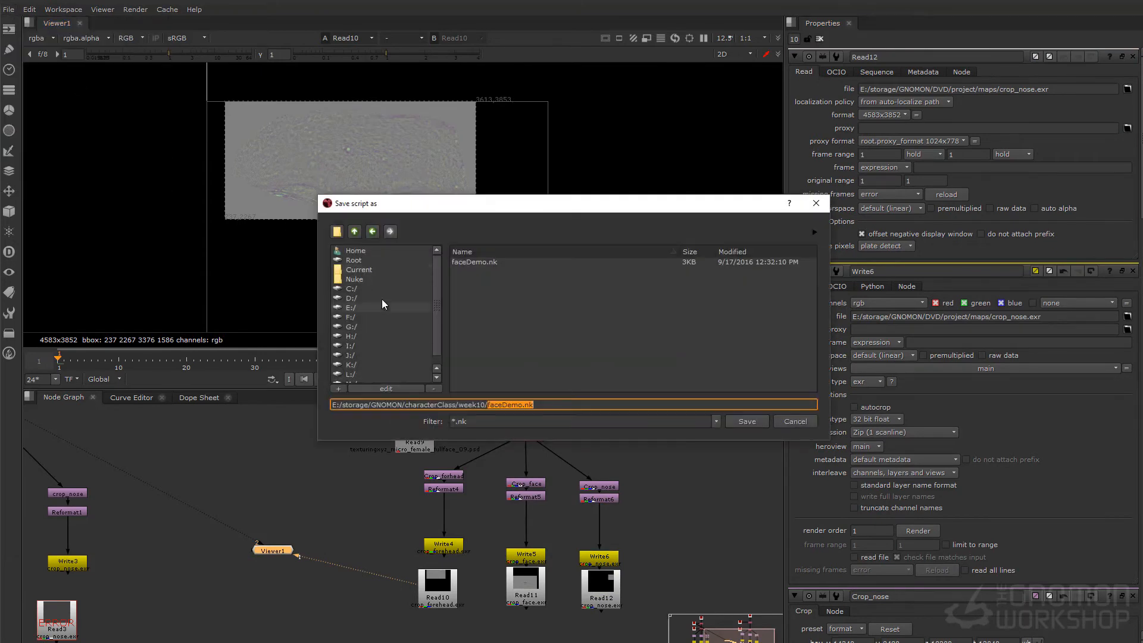
pyautogui.click(352, 308)
pyautogui.click(467, 312)
pyautogui.click(466, 302)
pyautogui.click(472, 281)
pyautogui.click(470, 271)
pyautogui.click(466, 263)
pyautogui.click(480, 404)
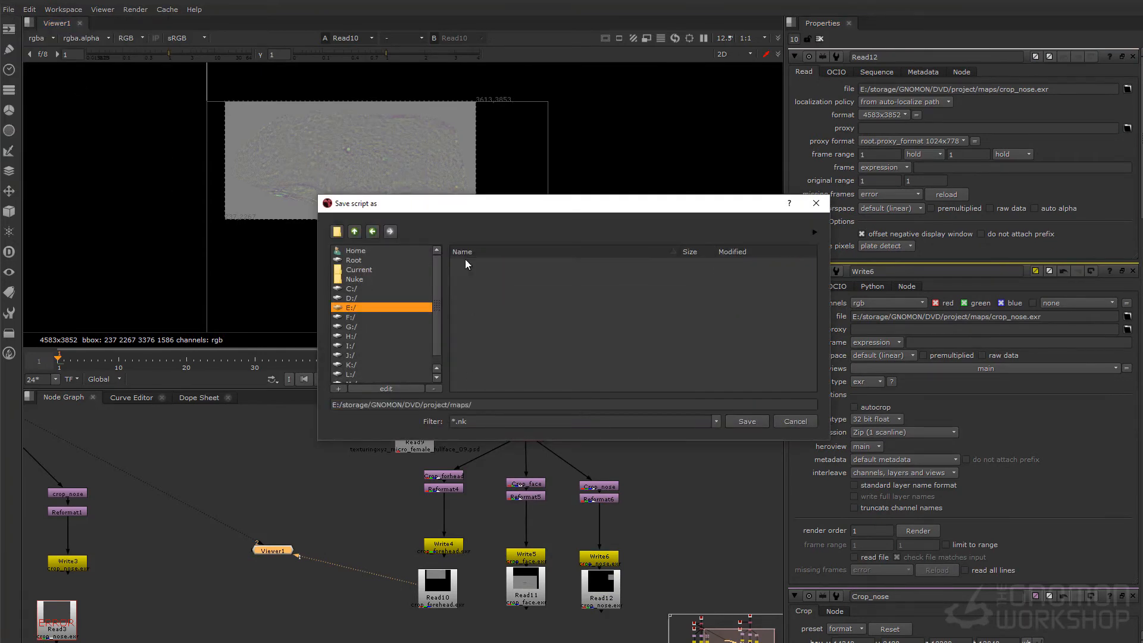
pyautogui.press('Return')
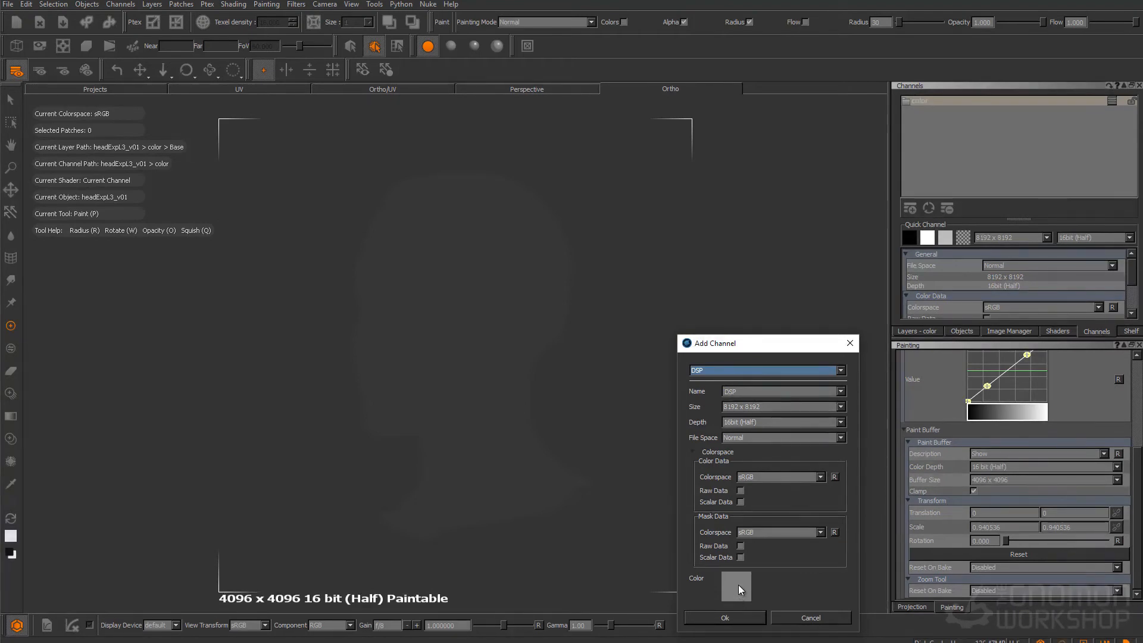
# Step: In Mari, create the DSP channel at 8192 x 8192, 16bit (Half), with a 0.5 mid-grey base colour
pyautogui.click(738, 584)
pyautogui.click(785, 511)
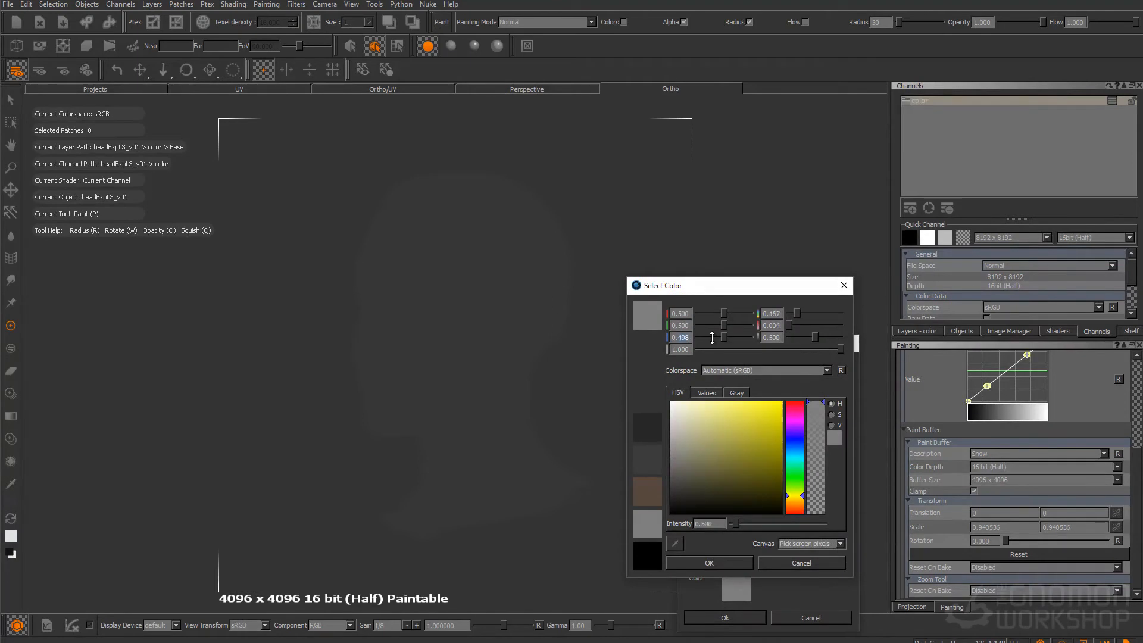
pyautogui.click(735, 562)
pyautogui.click(755, 618)
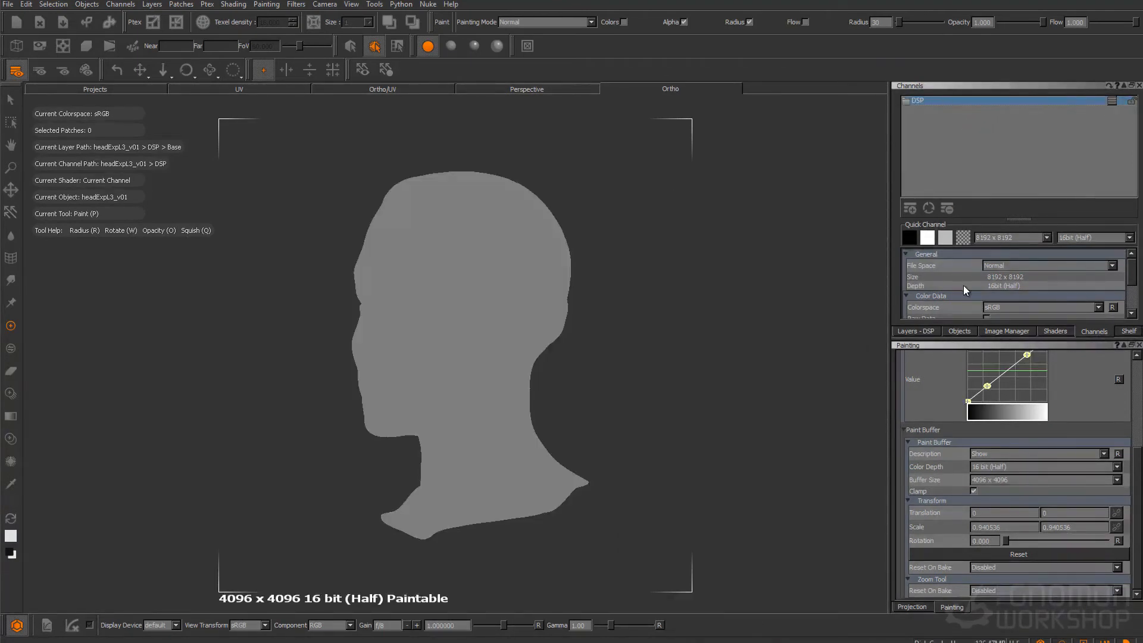
# Step: Add a paint layer above the base layer of the DSP channel and switch the viewport to basic lighting
pyautogui.click(912, 331)
pyautogui.click(904, 224)
pyautogui.press('f')
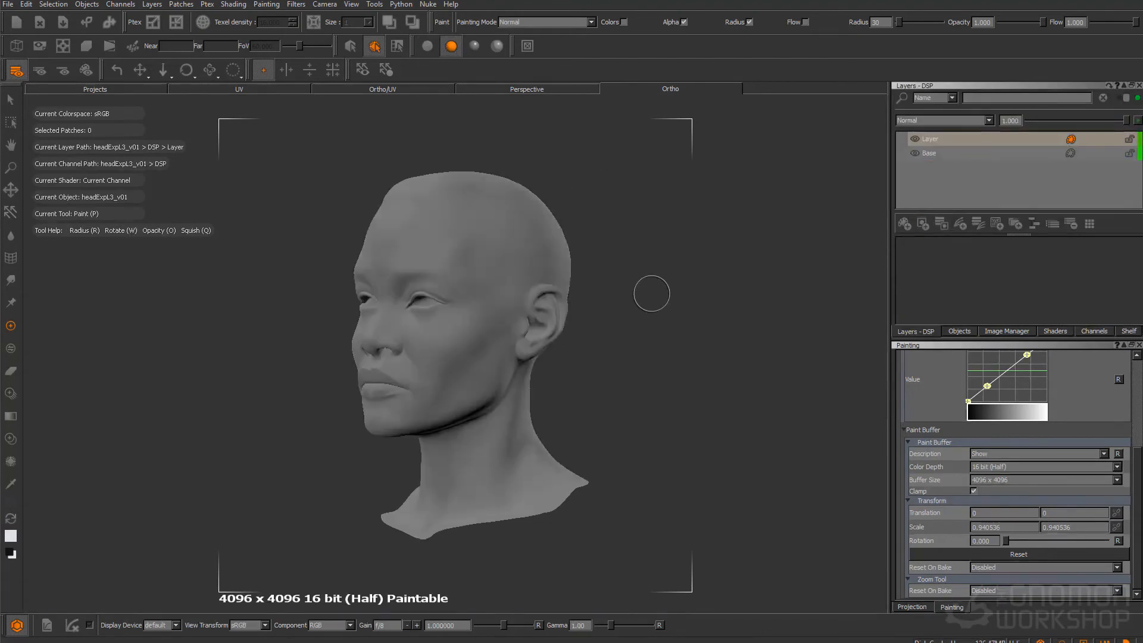
# Step: Load crop_forehead.exr into the Paint Through tool and paint its skin detail across the centre of the forehead
pyautogui.hotkey('ctrl', 'Right')
pyautogui.hotkey('ctrl', 'Right')
pyautogui.keyDown('alt'); pyautogui.moveTo(658, 271); pyautogui.dragTo(468, 255, button='right'); pyautogui.keyUp('alt')
pyautogui.keyDown('alt'); pyautogui.moveTo(702, 262); pyautogui.dragTo(723, 393, button='middle'); pyautogui.keyUp('alt')
pyautogui.keyDown('alt'); pyautogui.moveTo(723, 393); pyautogui.dragTo(778, 357, button='right'); pyautogui.keyUp('alt')
pyautogui.keyDown('alt'); pyautogui.moveTo(778, 357); pyautogui.dragTo(780, 376, button='middle'); pyautogui.keyUp('alt')
pyautogui.click(1006, 331)
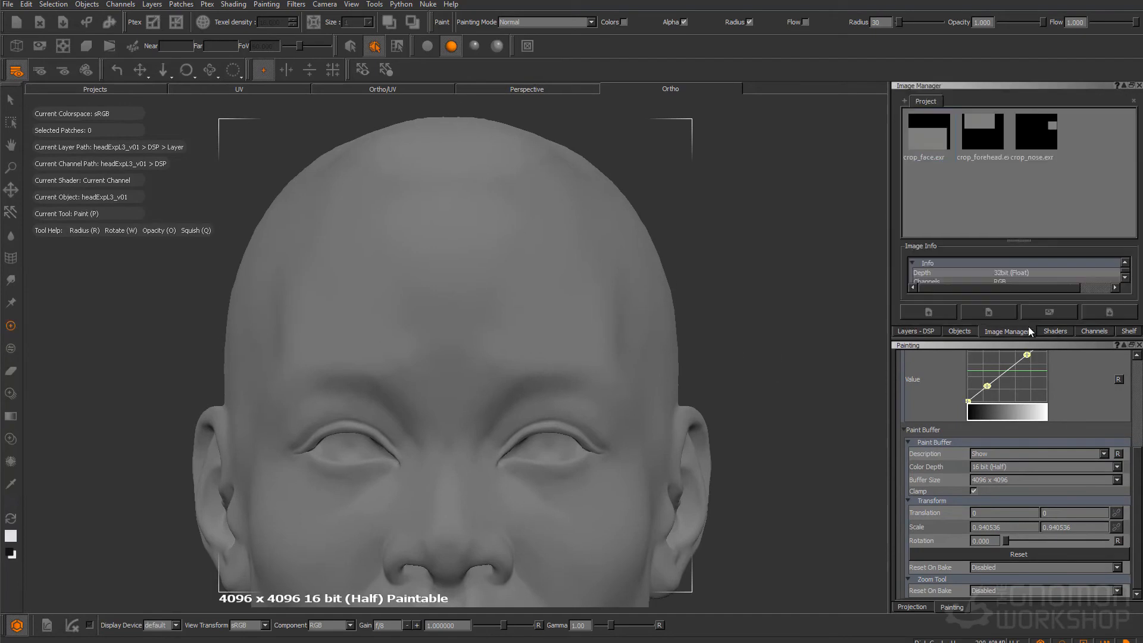
pyautogui.moveTo(926, 131)
pyautogui.mouseDown()
pyautogui.moveTo(503, 336)
pyautogui.moveTo(563, 387)
pyautogui.moveTo(207, 311)
pyautogui.moveTo(472, 497)
pyautogui.moveTo(375, 377)
pyautogui.moveTo(581, 344)
pyautogui.moveTo(550, 367)
pyautogui.mouseUp()
pyautogui.moveTo(456, 306)
pyautogui.mouseDown()
pyautogui.moveTo(454, 365)
pyautogui.moveTo(499, 338)
pyautogui.mouseUp()
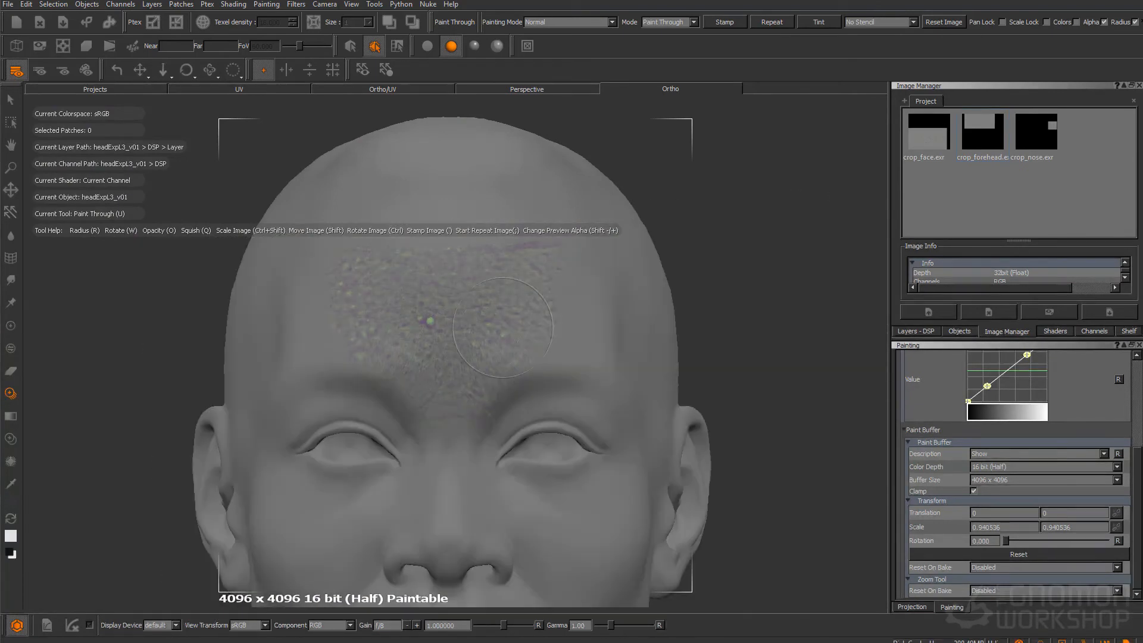
pyautogui.moveTo(518, 296); pyautogui.dragTo(344, 291)
pyautogui.moveTo(501, 349); pyautogui.dragTo(524, 298)
# Step: Rotate and move the forehead image to match the three-quarter view, paint toward the temple, and bake the paint
pyautogui.keyDown('alt'); pyautogui.moveTo(619, 252); pyautogui.dragTo(577, 261); pyautogui.keyUp('alt')
pyautogui.keyDown('alt'); pyautogui.moveTo(577, 262); pyautogui.dragTo(618, 262, button='right'); pyautogui.keyUp('alt')
pyautogui.keyDown('alt'); pyautogui.moveTo(595, 262); pyautogui.dragTo(524, 283, button='middle'); pyautogui.keyUp('alt')
pyautogui.keyDown('ctrl'); pyautogui.moveTo(527, 334); pyautogui.dragTo(636, 428); pyautogui.keyUp('ctrl')
pyautogui.moveTo(636, 429)
pyautogui.keyDown('shift'); pyautogui.mouseDown()
pyautogui.moveTo(584, 421)
pyautogui.moveTo(469, 292)
pyautogui.mouseUp(); pyautogui.keyUp('shift')
pyautogui.moveTo(444, 334); pyautogui.dragTo(423, 415)
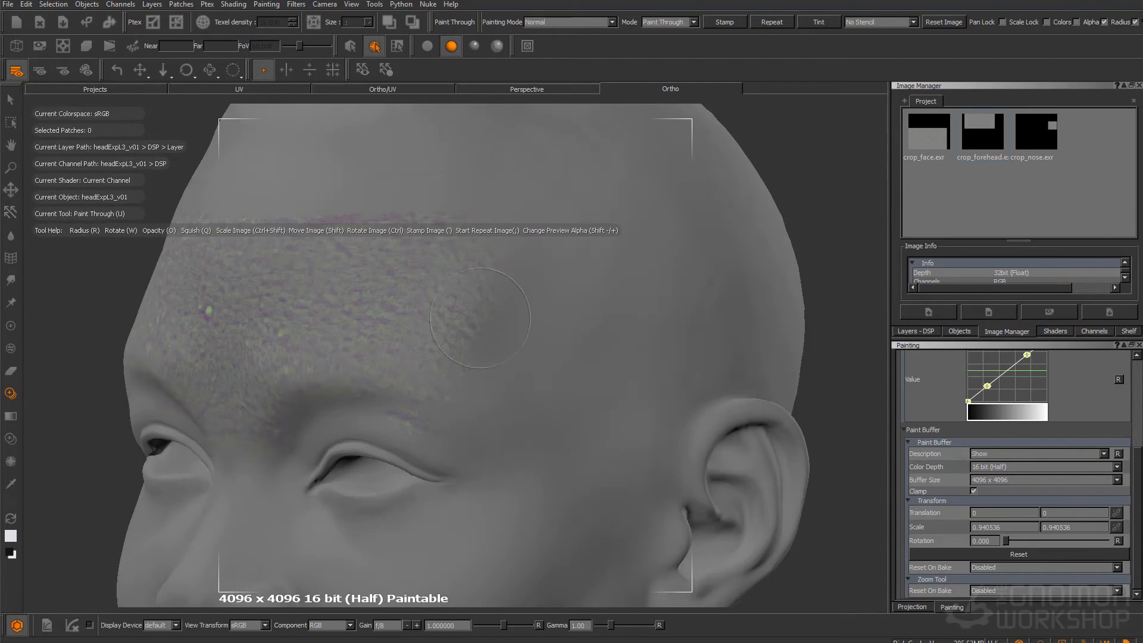
pyautogui.moveTo(419, 450)
pyautogui.mouseDown()
pyautogui.moveTo(481, 448)
pyautogui.moveTo(424, 445)
pyautogui.mouseUp()
pyautogui.press('r')
pyautogui.press('e')
pyautogui.press("'")
pyautogui.press('b')
# Step: Realign the forehead image over the brow area, paint its detail along the brow, and bake the paint
pyautogui.keyDown('alt'); pyautogui.moveTo(767, 264); pyautogui.dragTo(791, 235); pyautogui.keyUp('alt')
pyautogui.keyDown('alt'); pyautogui.moveTo(791, 236); pyautogui.dragTo(697, 248, button='middle'); pyautogui.keyUp('alt')
pyautogui.keyDown('alt'); pyautogui.moveTo(696, 249); pyautogui.dragTo(672, 333, button='right'); pyautogui.keyUp('alt')
pyautogui.keyDown('ctrl'); pyautogui.moveTo(673, 377); pyautogui.dragTo(647, 253); pyautogui.keyUp('ctrl')
pyautogui.keyDown('shift'); pyautogui.moveTo(646, 253); pyautogui.dragTo(779, 257); pyautogui.keyUp('shift')
pyautogui.moveTo(444, 390); pyautogui.dragTo(443, 415)
pyautogui.moveTo(430, 413)
pyautogui.keyDown('shift'); pyautogui.mouseDown()
pyautogui.moveTo(464, 411)
pyautogui.moveTo(452, 387)
pyautogui.mouseUp(); pyautogui.keyUp('shift')
pyautogui.moveTo(451, 372)
pyautogui.keyDown('shift'); pyautogui.mouseDown()
pyautogui.moveTo(436, 395)
pyautogui.moveTo(436, 377)
pyautogui.moveTo(457, 399)
pyautogui.moveTo(396, 412)
pyautogui.mouseUp(); pyautogui.keyUp('shift')
pyautogui.press('r')
pyautogui.moveTo(385, 413); pyautogui.dragTo(549, 402)
pyautogui.press('b')
# Step: Rotate and move the forehead image over the opposite side of the head and paint its temple and brow
pyautogui.keyDown('shift'); pyautogui.moveTo(250, 395); pyautogui.dragTo(515, 348); pyautogui.keyUp('shift')
pyautogui.moveTo(609, 421)
pyautogui.keyDown('ctrl'); pyautogui.mouseDown()
pyautogui.moveTo(610, 305)
pyautogui.moveTo(548, 394)
pyautogui.mouseUp(); pyautogui.keyUp('ctrl')
pyautogui.moveTo(547, 394); pyautogui.dragTo(556, 378)
pyautogui.moveTo(555, 378)
pyautogui.keyDown('shift'); pyautogui.mouseDown()
pyautogui.moveTo(569, 355)
pyautogui.moveTo(582, 398)
pyautogui.mouseUp(); pyautogui.keyUp('shift')
pyautogui.moveTo(582, 398)
pyautogui.keyDown('ctrl'); pyautogui.mouseDown()
pyautogui.moveTo(491, 324)
pyautogui.moveTo(455, 381)
pyautogui.mouseUp(); pyautogui.keyUp('ctrl')
pyautogui.moveTo(455, 380)
pyautogui.keyDown('shift'); pyautogui.mouseDown()
pyautogui.moveTo(448, 423)
pyautogui.moveTo(437, 381)
pyautogui.mouseUp(); pyautogui.keyUp('shift')
pyautogui.moveTo(359, 369)
pyautogui.mouseDown()
pyautogui.moveTo(437, 405)
pyautogui.moveTo(292, 283)
pyautogui.mouseUp()
pyautogui.keyDown('alt'); pyautogui.moveTo(367, 306); pyautogui.dragTo(418, 380); pyautogui.keyUp('alt')
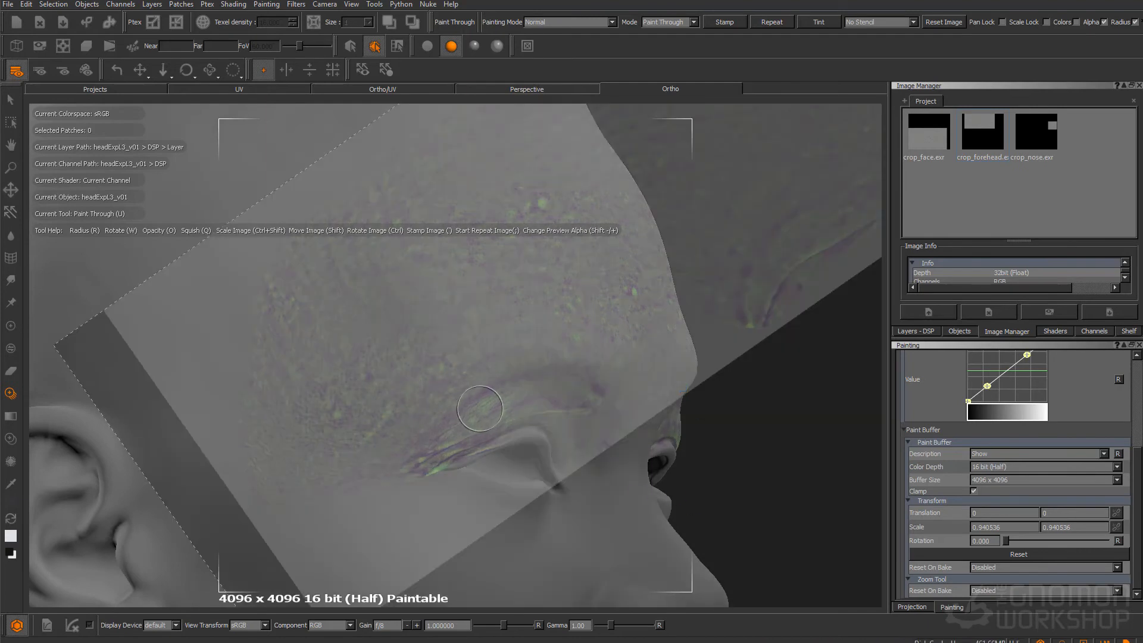
pyautogui.moveTo(684, 485)
pyautogui.keyDown('alt'); pyautogui.mouseDown()
pyautogui.moveTo(726, 467)
pyautogui.moveTo(589, 436)
pyautogui.moveTo(580, 237)
pyautogui.mouseUp(); pyautogui.keyUp('alt')
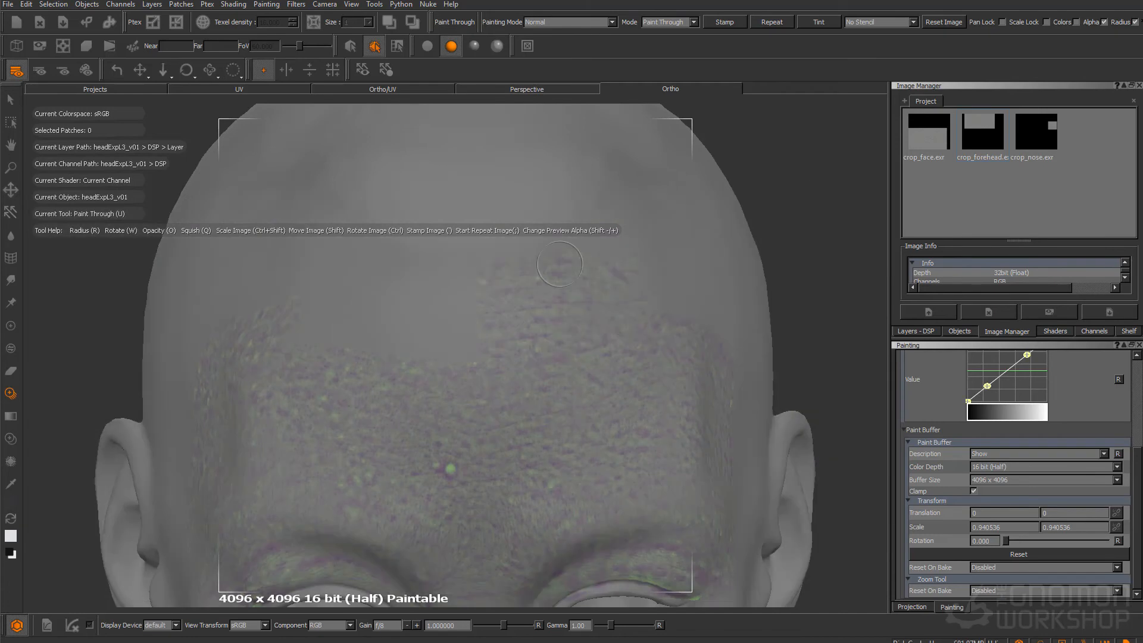
# Step: Realign the forehead image over the brows and paint its skin detail into the brow area
pyautogui.keyDown('shift'); pyautogui.moveTo(451, 334); pyautogui.dragTo(435, 386); pyautogui.keyUp('shift')
pyautogui.hotkey('ctrl', 'z')
pyautogui.moveTo(742, 598)
pyautogui.keyDown('alt'); pyautogui.mouseDown()
pyautogui.moveTo(613, 374)
pyautogui.moveTo(573, 278)
pyautogui.mouseUp(); pyautogui.keyUp('alt')
pyautogui.keyDown('shift'); pyautogui.moveTo(507, 362); pyautogui.dragTo(750, 306); pyautogui.keyUp('shift')
pyautogui.moveTo(461, 351); pyautogui.dragTo(478, 381)
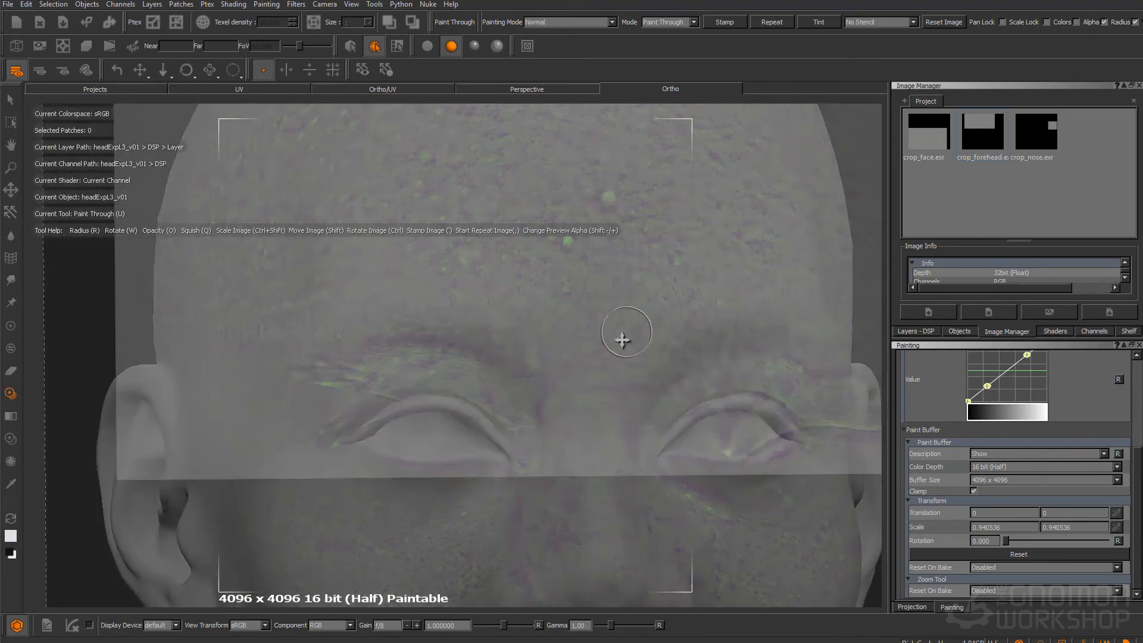
# Step: Rotate and move the projected image to fit the eye region and paint its detail around the eye
pyautogui.moveTo(709, 347)
pyautogui.keyDown('ctrl'); pyautogui.mouseDown()
pyautogui.moveTo(694, 312)
pyautogui.moveTo(595, 241)
pyautogui.mouseUp(); pyautogui.keyUp('ctrl')
pyautogui.moveTo(561, 380)
pyautogui.keyDown('ctrl'); pyautogui.mouseDown()
pyautogui.moveTo(525, 260)
pyautogui.moveTo(479, 310)
pyautogui.mouseUp(); pyautogui.keyUp('ctrl')
pyautogui.keyDown('shift'); pyautogui.moveTo(553, 416); pyautogui.dragTo(546, 243); pyautogui.keyUp('shift')
pyautogui.keyDown('shift'); pyautogui.moveTo(597, 193); pyautogui.dragTo(617, 260); pyautogui.keyUp('shift')
pyautogui.moveTo(358, 435); pyautogui.dragTo(400, 392)
# Step: Rotate the projected image to match the turned head and paint skin detail around the eye's outer corner and temple
pyautogui.moveTo(498, 341)
pyautogui.keyDown('alt'); pyautogui.mouseDown()
pyautogui.moveTo(517, 369)
pyautogui.moveTo(589, 343)
pyautogui.moveTo(595, 369)
pyautogui.mouseUp(); pyautogui.keyUp('alt')
pyautogui.moveTo(623, 295)
pyautogui.keyDown('ctrl'); pyautogui.mouseDown()
pyautogui.moveTo(541, 349)
pyautogui.moveTo(535, 370)
pyautogui.mouseUp(); pyautogui.keyUp('ctrl')
pyautogui.moveTo(476, 411); pyautogui.dragTo(488, 430)
pyautogui.moveTo(309, 427); pyautogui.dragTo(327, 437)
pyautogui.moveTo(357, 411); pyautogui.dragTo(399, 423)
# Step: Move the face image over the side of the head and paint its detail between the temple and the ear
pyautogui.keyDown('alt'); pyautogui.moveTo(479, 395); pyautogui.dragTo(590, 384); pyautogui.keyUp('alt')
pyautogui.keyDown('shift'); pyautogui.moveTo(454, 369); pyautogui.dragTo(429, 375); pyautogui.keyUp('shift')
pyautogui.moveTo(417, 386); pyautogui.dragTo(410, 409)
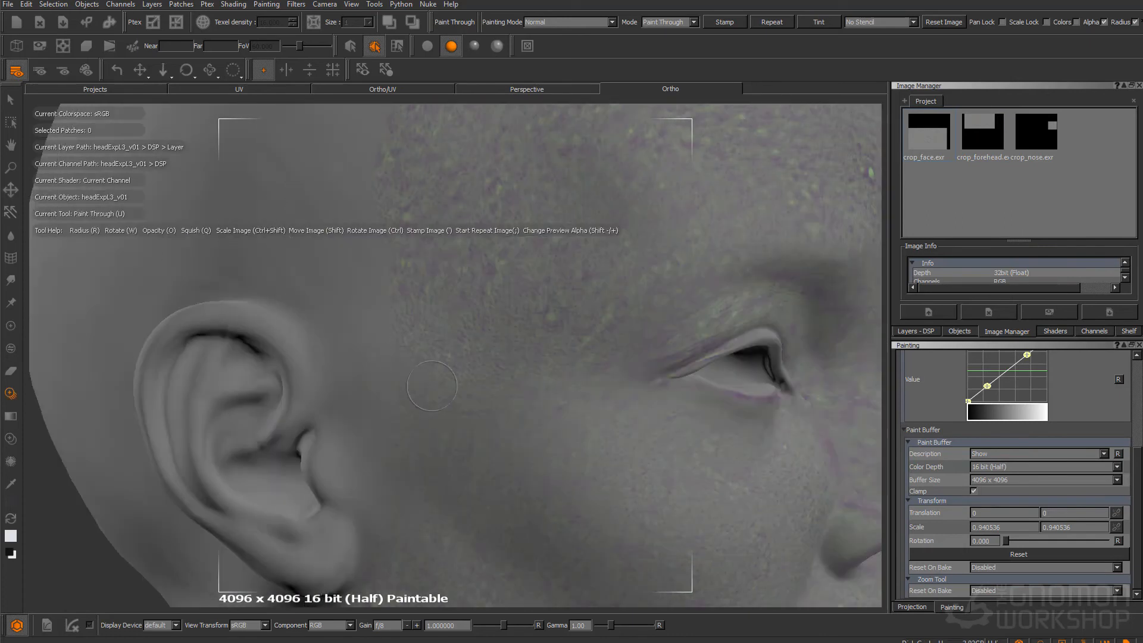
pyautogui.moveTo(375, 499); pyautogui.dragTo(387, 485)
# Step: Rotate and move the face image over the opposite eye and paint its detail at the outer eye corner
pyautogui.keyDown('alt'); pyautogui.moveTo(538, 351); pyautogui.dragTo(492, 383, button='right'); pyautogui.keyUp('alt')
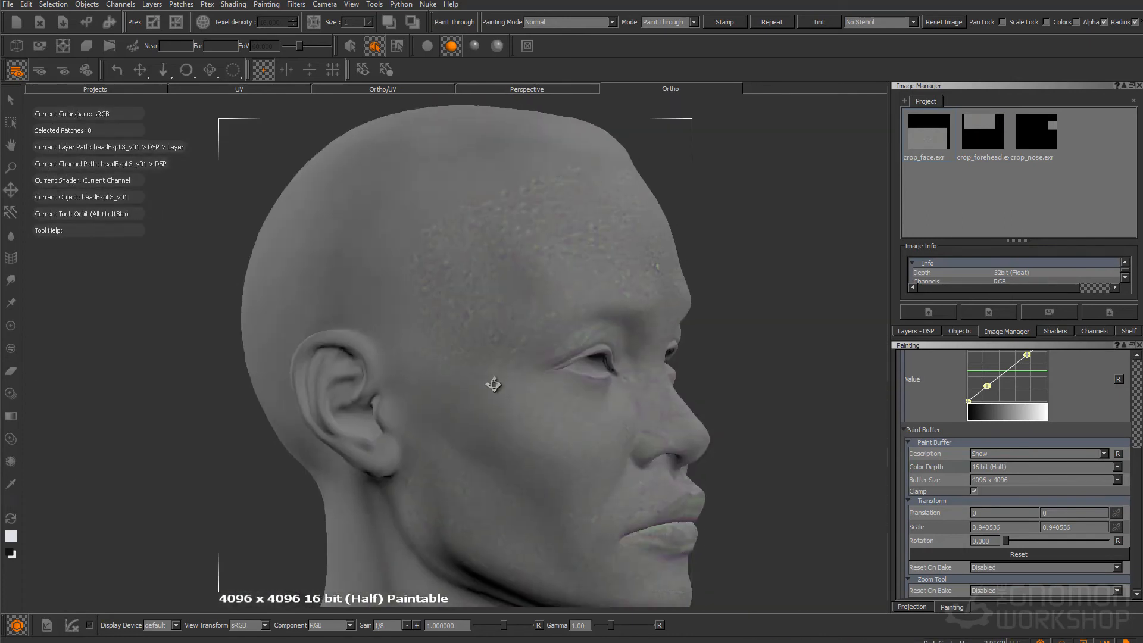
pyautogui.keyDown('alt'); pyautogui.moveTo(492, 382); pyautogui.dragTo(438, 378); pyautogui.keyUp('alt')
pyautogui.keyDown('alt'); pyautogui.moveTo(500, 372); pyautogui.dragTo(547, 363, button='right'); pyautogui.keyUp('alt')
pyautogui.keyDown('alt'); pyautogui.moveTo(442, 384); pyautogui.dragTo(537, 377, button='middle'); pyautogui.keyUp('alt')
pyautogui.moveTo(431, 322)
pyautogui.keyDown('ctrl'); pyautogui.mouseDown()
pyautogui.moveTo(477, 242)
pyautogui.moveTo(511, 238)
pyautogui.mouseUp(); pyautogui.keyUp('ctrl')
pyautogui.keyDown('shift'); pyautogui.moveTo(522, 333); pyautogui.dragTo(538, 424); pyautogui.keyUp('shift')
pyautogui.keyDown('shift'); pyautogui.moveTo(411, 420); pyautogui.dragTo(393, 408); pyautogui.keyUp('shift')
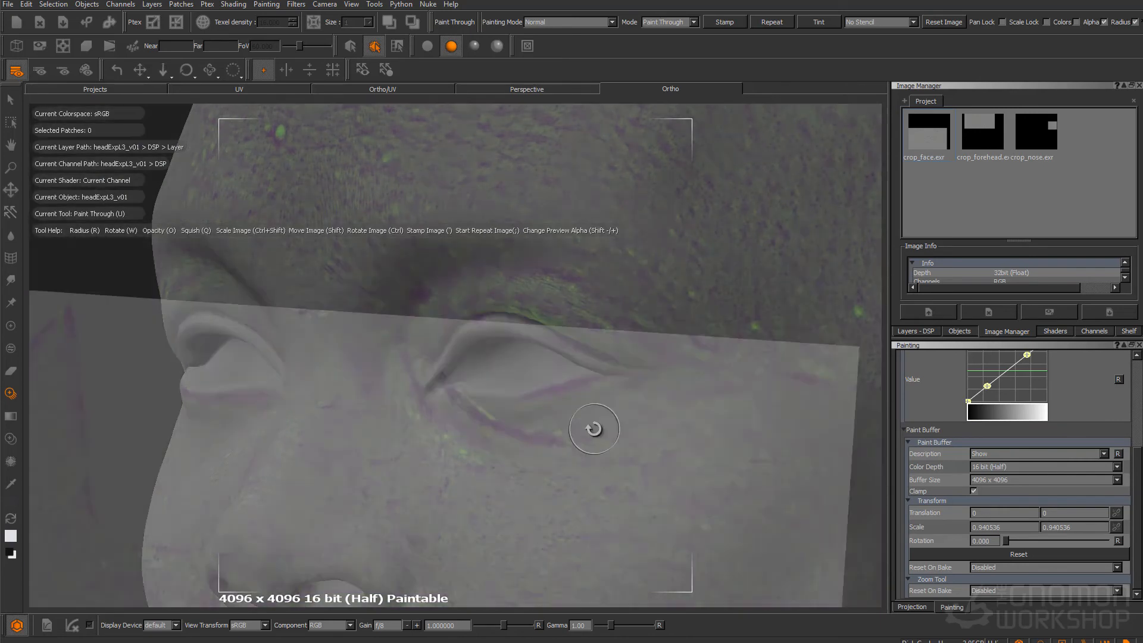
pyautogui.keyDown('ctrl'); pyautogui.moveTo(594, 428); pyautogui.dragTo(600, 366); pyautogui.keyUp('ctrl')
pyautogui.keyDown('shift'); pyautogui.moveTo(475, 452); pyautogui.dragTo(463, 481); pyautogui.keyUp('shift')
pyautogui.moveTo(601, 363); pyautogui.dragTo(645, 377)
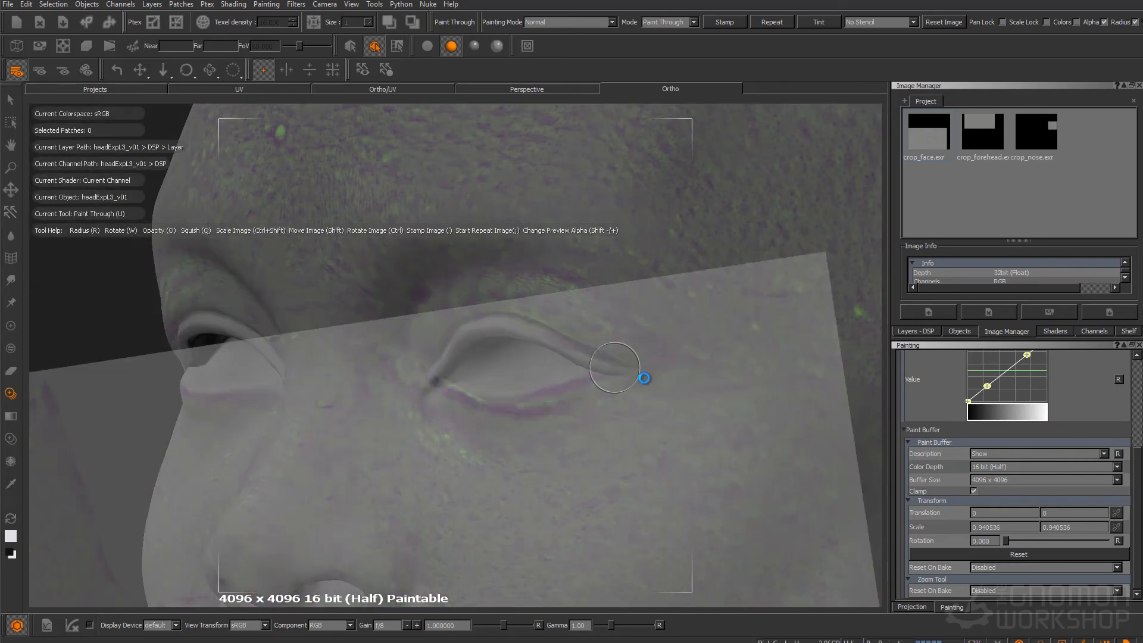
# Step: Reposition the face image over a closer view of that side of the face and paint its skin detail
pyautogui.keyDown('alt'); pyautogui.moveTo(645, 377); pyautogui.dragTo(535, 411, button='right'); pyautogui.keyUp('alt')
pyautogui.keyDown('alt'); pyautogui.moveTo(536, 411); pyautogui.dragTo(461, 402); pyautogui.keyUp('alt')
pyautogui.moveTo(461, 403)
pyautogui.keyDown('alt'); pyautogui.mouseDown(button='right')
pyautogui.moveTo(493, 436)
pyautogui.moveTo(449, 338)
pyautogui.mouseUp(button='right'); pyautogui.keyUp('alt')
pyautogui.keyDown('shift'); pyautogui.moveTo(449, 338); pyautogui.dragTo(432, 343); pyautogui.keyUp('shift')
pyautogui.moveTo(381, 345)
pyautogui.mouseDown()
pyautogui.moveTo(286, 357)
pyautogui.moveTo(381, 321)
pyautogui.mouseUp()
# Step: Load crop_nose.exr into the Paint Through tool and align it over the nose as seen from below
pyautogui.keyDown('alt'); pyautogui.moveTo(645, 421); pyautogui.dragTo(512, 434, button='right'); pyautogui.keyUp('alt')
pyautogui.keyDown('alt'); pyautogui.moveTo(512, 435); pyautogui.dragTo(660, 357); pyautogui.keyUp('alt')
pyautogui.keyDown('alt'); pyautogui.moveTo(595, 381); pyautogui.dragTo(702, 333, button='right'); pyautogui.keyUp('alt')
pyautogui.keyDown('alt'); pyautogui.moveTo(595, 357); pyautogui.dragTo(631, 357); pyautogui.keyUp('alt')
pyautogui.keyDown('alt'); pyautogui.moveTo(631, 357); pyautogui.dragTo(616, 373, button='middle'); pyautogui.keyUp('alt')
pyautogui.moveTo(1035, 132); pyautogui.dragTo(595, 268)
pyautogui.keyDown('shift'); pyautogui.moveTo(528, 288); pyautogui.dragTo(523, 419); pyautogui.keyUp('shift')
pyautogui.moveTo(583, 242)
pyautogui.keyDown('ctrl'); pyautogui.mouseDown()
pyautogui.moveTo(641, 313)
pyautogui.moveTo(607, 345)
pyautogui.mouseUp(); pyautogui.keyUp('ctrl')
pyautogui.moveTo(514, 371)
pyautogui.keyDown('shift'); pyautogui.mouseDown()
pyautogui.moveTo(525, 301)
pyautogui.moveTo(496, 324)
pyautogui.moveTo(524, 282)
pyautogui.mouseUp(); pyautogui.keyUp('shift')
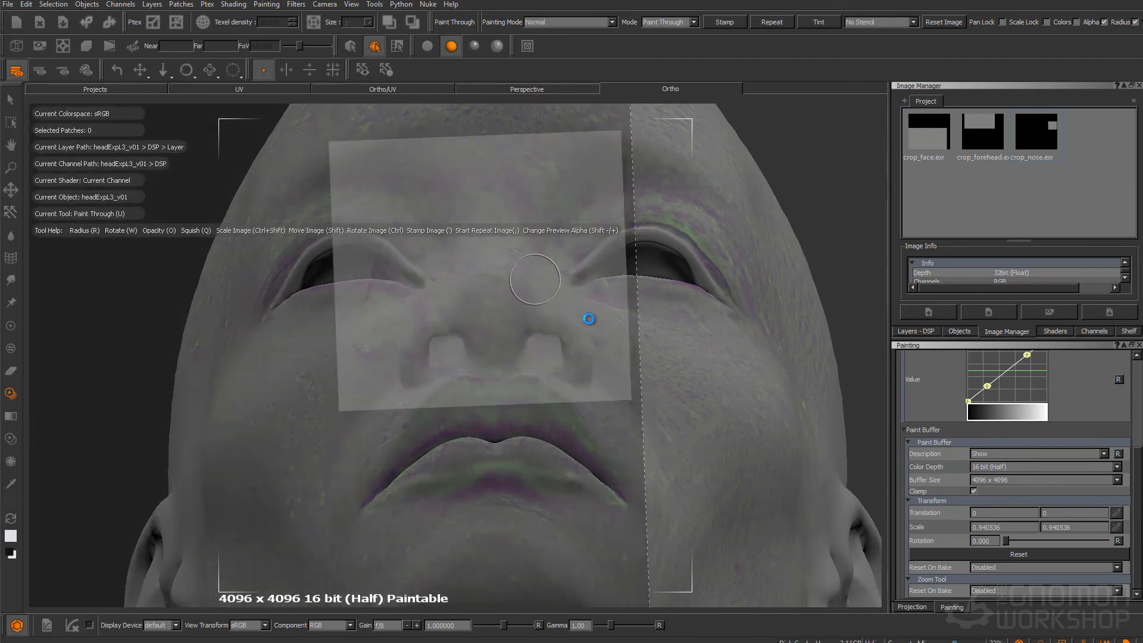
# Step: Switch the head to flat shading and activate the Paint tool to check the projected detail around the eyes
pyautogui.keyDown('alt'); pyautogui.moveTo(566, 357); pyautogui.dragTo(565, 494); pyautogui.keyUp('alt')
pyautogui.keyDown('alt'); pyautogui.moveTo(595, 417); pyautogui.dragTo(528, 395, button='right'); pyautogui.keyUp('alt')
pyautogui.moveTo(528, 395)
pyautogui.keyDown('alt'); pyautogui.mouseDown()
pyautogui.moveTo(638, 349)
pyautogui.moveTo(685, 399)
pyautogui.mouseUp(); pyautogui.keyUp('alt')
pyautogui.click(427, 46)
pyautogui.press('p')
pyautogui.moveTo(684, 351)
pyautogui.keyDown('alt'); pyautogui.mouseDown()
pyautogui.moveTo(487, 355)
pyautogui.moveTo(620, 351)
pyautogui.mouseUp(); pyautogui.keyUp('alt')
pyautogui.keyDown('alt'); pyautogui.moveTo(591, 268); pyautogui.dragTo(562, 298); pyautogui.keyUp('alt')
pyautogui.moveTo(563, 298)
pyautogui.keyDown('alt'); pyautogui.mouseDown(button='right')
pyautogui.moveTo(580, 333)
pyautogui.moveTo(405, 292)
pyautogui.mouseUp(button='right'); pyautogui.keyUp('alt')
# Step: Sample the neutral grey from the head for the Paint tool and inspect the eyes and mouth
pyautogui.click(11, 485)
pyautogui.click(516, 315)
pyautogui.press('p')
pyautogui.keyDown('alt'); pyautogui.moveTo(405, 291); pyautogui.dragTo(452, 328); pyautogui.keyUp('alt')
pyautogui.keyDown('alt'); pyautogui.moveTo(452, 331); pyautogui.dragTo(467, 369, button='right'); pyautogui.keyUp('alt')
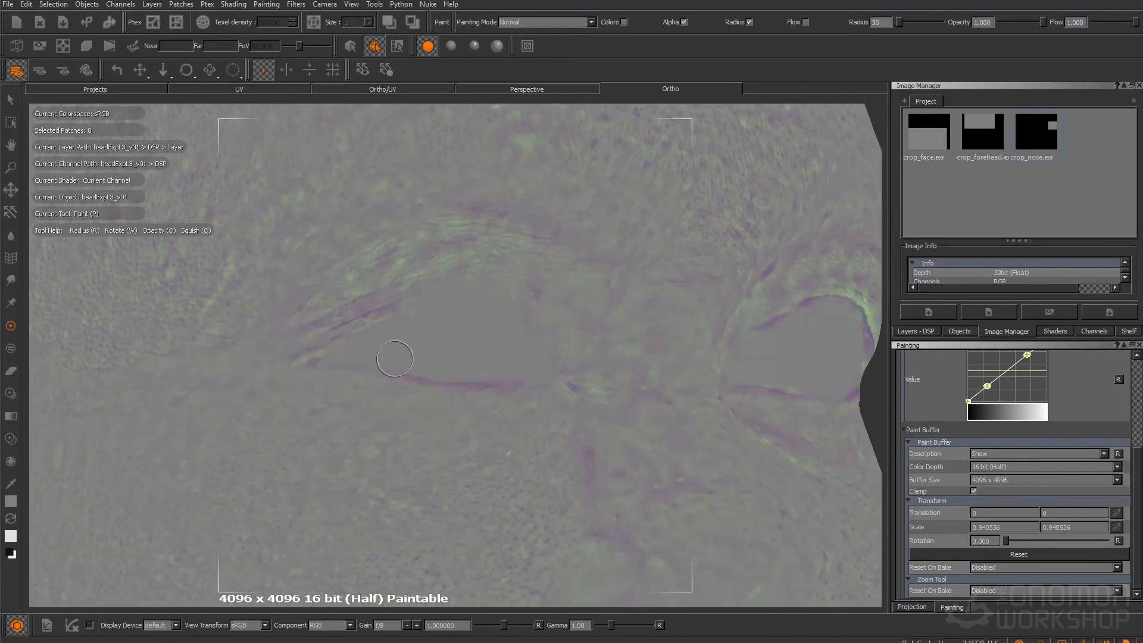
pyautogui.keyDown('alt'); pyautogui.moveTo(571, 336); pyautogui.dragTo(452, 310, button='right'); pyautogui.keyUp('alt')
pyautogui.moveTo(451, 310)
pyautogui.keyDown('alt'); pyautogui.mouseDown()
pyautogui.moveTo(477, 303)
pyautogui.moveTo(510, 376)
pyautogui.mouseUp(); pyautogui.keyUp('alt')
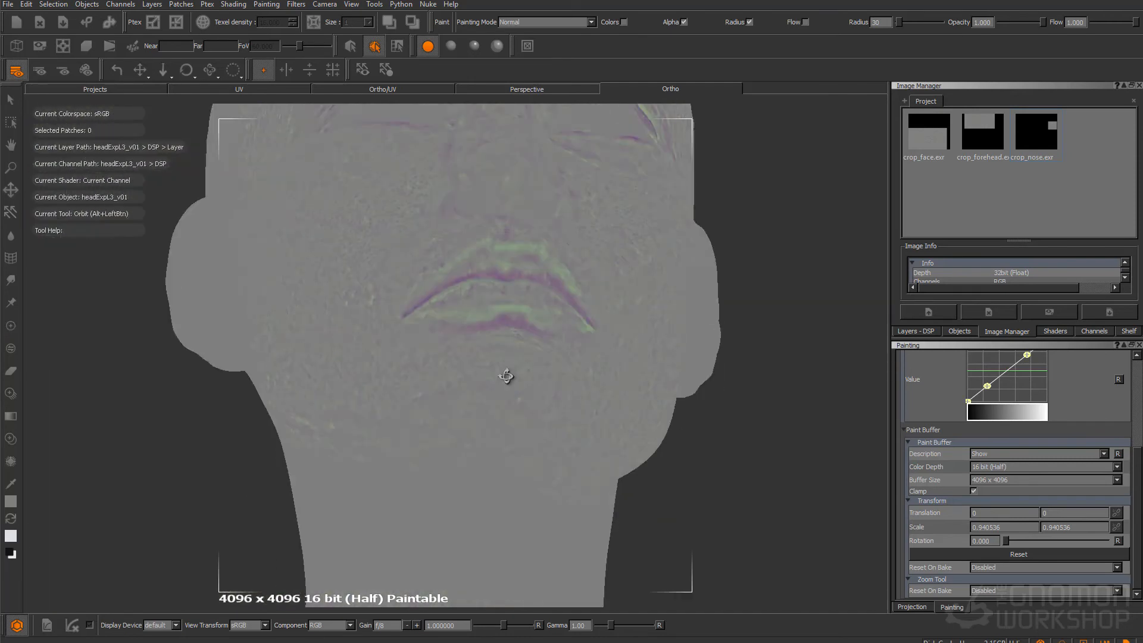
pyautogui.keyDown('alt'); pyautogui.moveTo(510, 377); pyautogui.dragTo(571, 327, button='right'); pyautogui.keyUp('alt')
pyautogui.keyDown('alt'); pyautogui.moveTo(571, 328); pyautogui.dragTo(332, 327); pyautogui.keyUp('alt')
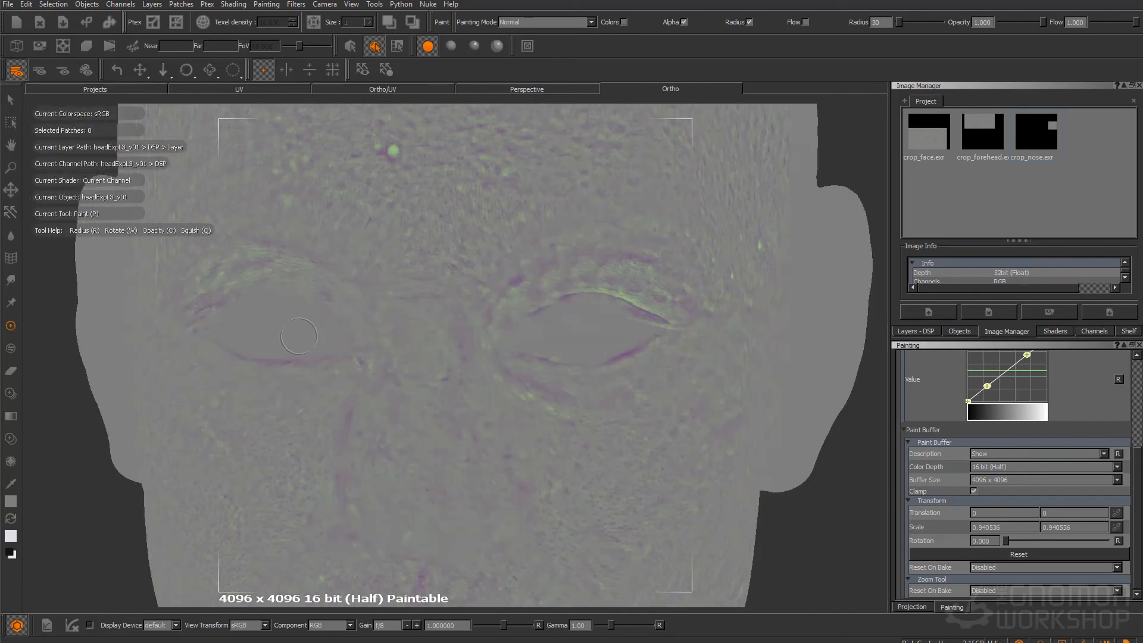
# Step: In the UV view, clone nearby skin detail over the grey gaps along the upper and lower lip edges
pyautogui.click(293, 90)
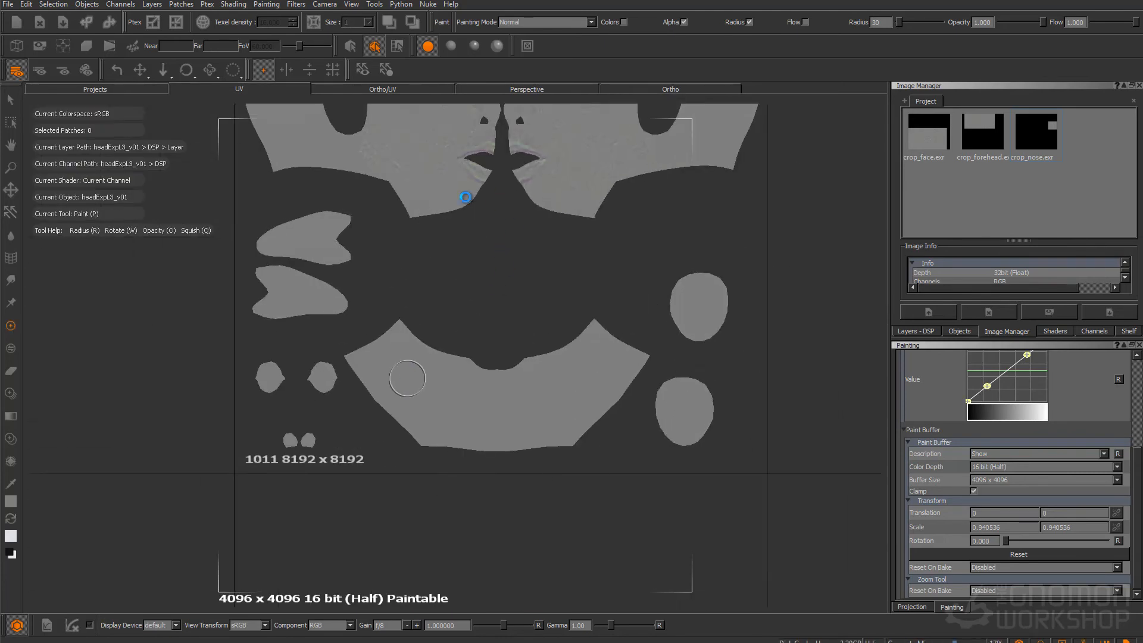
pyautogui.moveTo(430, 141)
pyautogui.keyDown('alt'); pyautogui.mouseDown(button='middle')
pyautogui.moveTo(448, 276)
pyautogui.moveTo(413, 338)
pyautogui.mouseUp(button='middle'); pyautogui.keyUp('alt')
pyautogui.keyDown('alt'); pyautogui.moveTo(413, 338); pyautogui.dragTo(448, 297, button='right'); pyautogui.keyUp('alt')
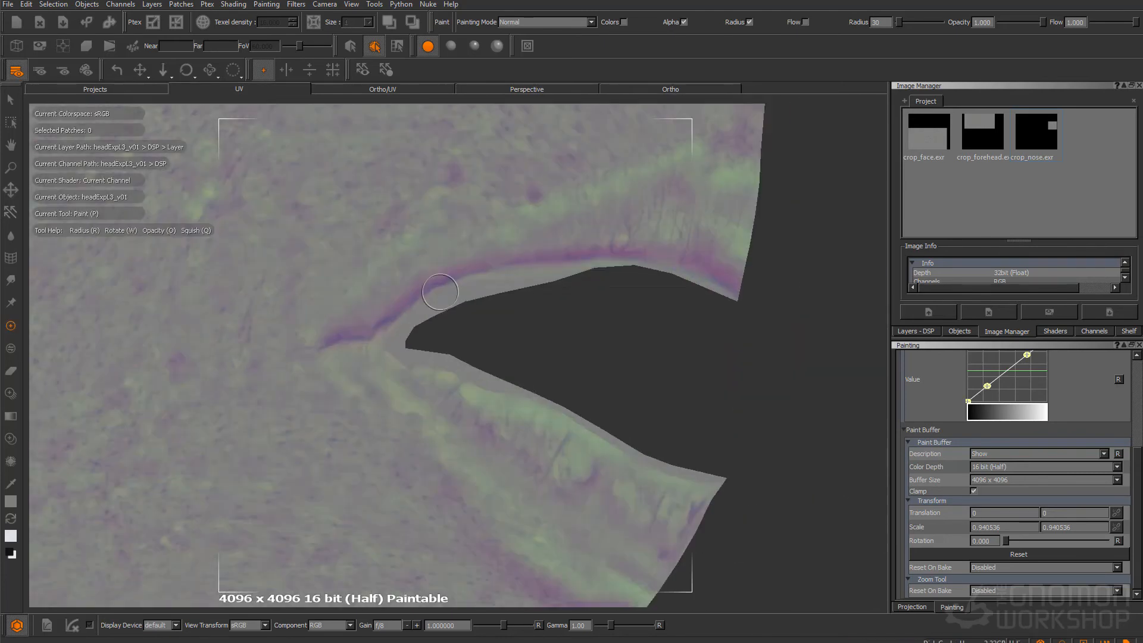
pyautogui.click(11, 439)
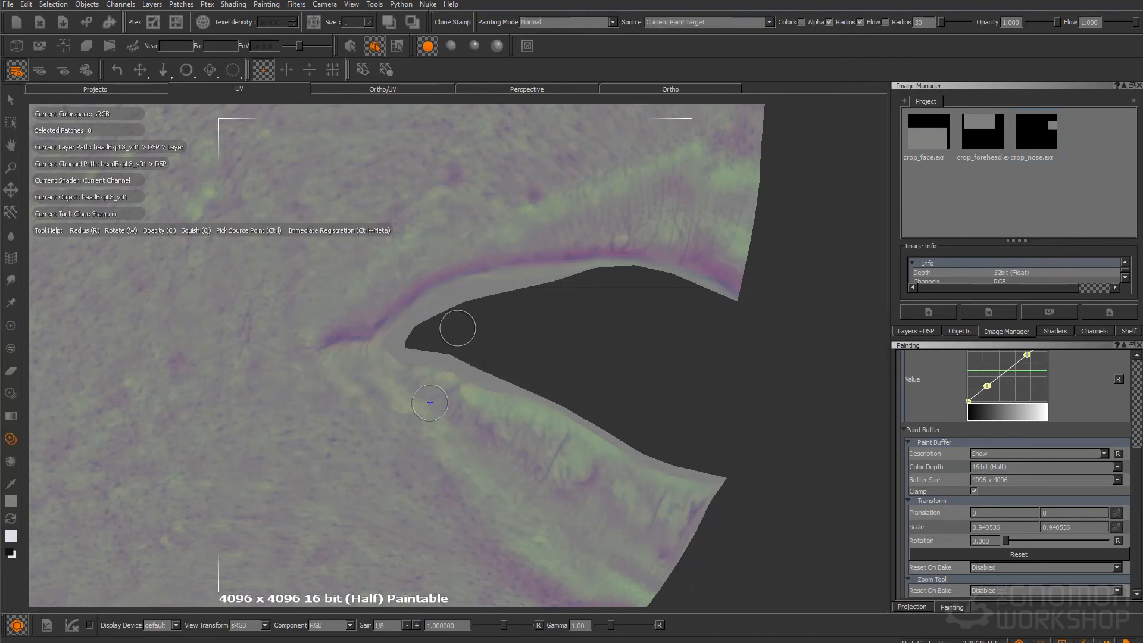
pyautogui.keyDown('ctrl'); pyautogui.click(554, 400); pyautogui.keyUp('ctrl')
pyautogui.keyDown('ctrl'); pyautogui.click(527, 433); pyautogui.keyUp('ctrl')
pyautogui.moveTo(537, 399); pyautogui.dragTo(478, 372)
pyautogui.keyDown('ctrl'); pyautogui.click(447, 250); pyautogui.keyUp('ctrl')
pyautogui.moveTo(456, 281); pyautogui.dragTo(449, 279)
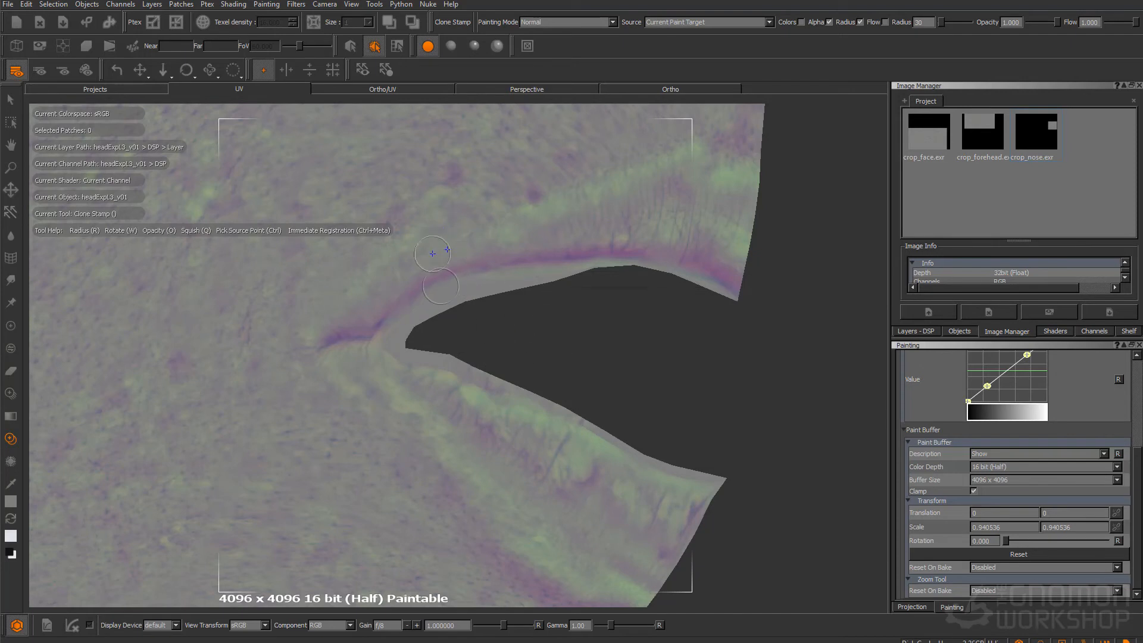
# Step: Clone skin detail over the area above and beside the nostril on one half of the UV face and bake it
pyautogui.keyDown('alt'); pyautogui.moveTo(589, 261); pyautogui.dragTo(485, 263, button='right'); pyautogui.keyUp('alt')
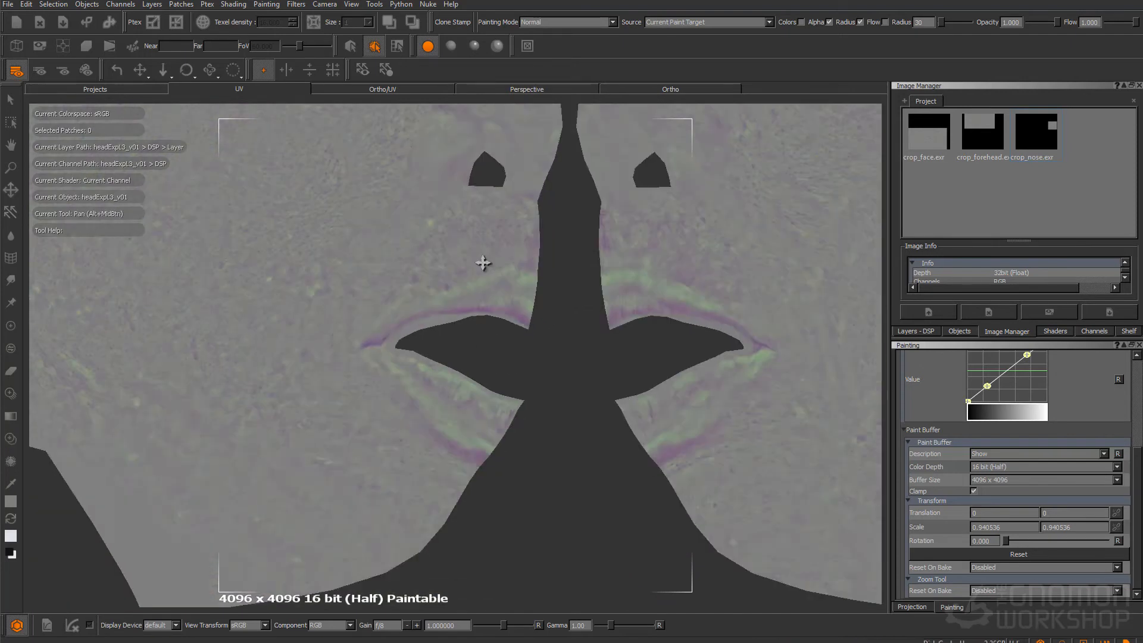
pyautogui.keyDown('alt'); pyautogui.moveTo(484, 263); pyautogui.dragTo(342, 420, button='middle'); pyautogui.keyUp('alt')
pyautogui.keyDown('alt'); pyautogui.moveTo(512, 341); pyautogui.dragTo(465, 455, button='right'); pyautogui.keyUp('alt')
pyautogui.keyDown('ctrl'); pyautogui.click(460, 221); pyautogui.keyUp('ctrl')
pyautogui.moveTo(454, 298); pyautogui.dragTo(448, 324)
pyautogui.keyDown('ctrl'); pyautogui.click(263, 443); pyautogui.keyUp('ctrl')
pyautogui.moveTo(313, 295); pyautogui.dragTo(303, 294)
pyautogui.press('b')
# Step: Clone skin detail farther up the same side of the nose and bake the paint
pyautogui.keyDown('alt'); pyautogui.moveTo(403, 246); pyautogui.dragTo(472, 420, button='middle'); pyautogui.keyUp('alt')
pyautogui.keyDown('ctrl'); pyautogui.click(353, 372); pyautogui.keyUp('ctrl')
pyautogui.moveTo(412, 276); pyautogui.dragTo(400, 310)
pyautogui.press('b')
# Step: Clone skin detail onto the nose on the other half of the UV face and bake the paint
pyautogui.moveTo(616, 347)
pyautogui.keyDown('alt'); pyautogui.mouseDown(button='middle')
pyautogui.moveTo(391, 253)
pyautogui.moveTo(214, 239)
pyautogui.mouseUp(button='middle'); pyautogui.keyUp('alt')
pyautogui.keyDown('ctrl'); pyautogui.click(546, 288); pyautogui.keyUp('ctrl')
pyautogui.moveTo(472, 252); pyautogui.dragTo(470, 274)
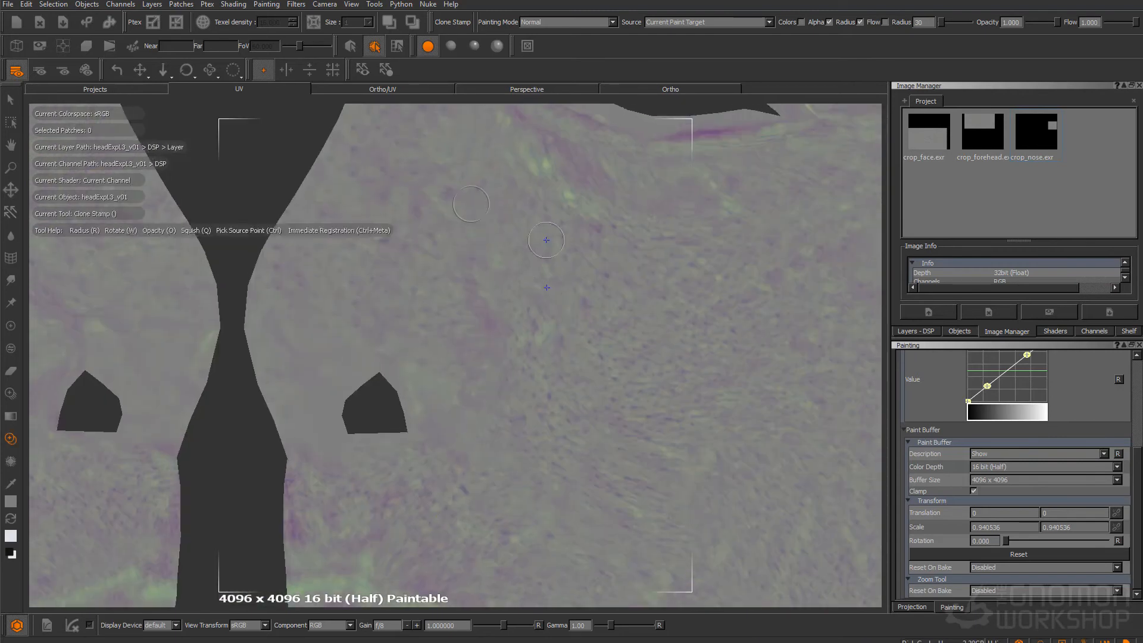
pyautogui.keyDown('ctrl'); pyautogui.click(363, 263); pyautogui.keyUp('ctrl')
pyautogui.keyDown('ctrl'); pyautogui.click(317, 288); pyautogui.keyUp('ctrl')
pyautogui.press('b')
# Step: Return to the ortho view of the whole head and rename the painted layer projection
pyautogui.keyDown('alt'); pyautogui.moveTo(544, 380); pyautogui.dragTo(446, 244, button='right'); pyautogui.keyUp('alt')
pyautogui.click(670, 88)
pyautogui.keyDown('alt'); pyautogui.moveTo(391, 148); pyautogui.dragTo(352, 108, button='right'); pyautogui.keyUp('alt')
pyautogui.keyDown('alt'); pyautogui.moveTo(357, 173); pyautogui.dragTo(424, 200); pyautogui.keyUp('alt')
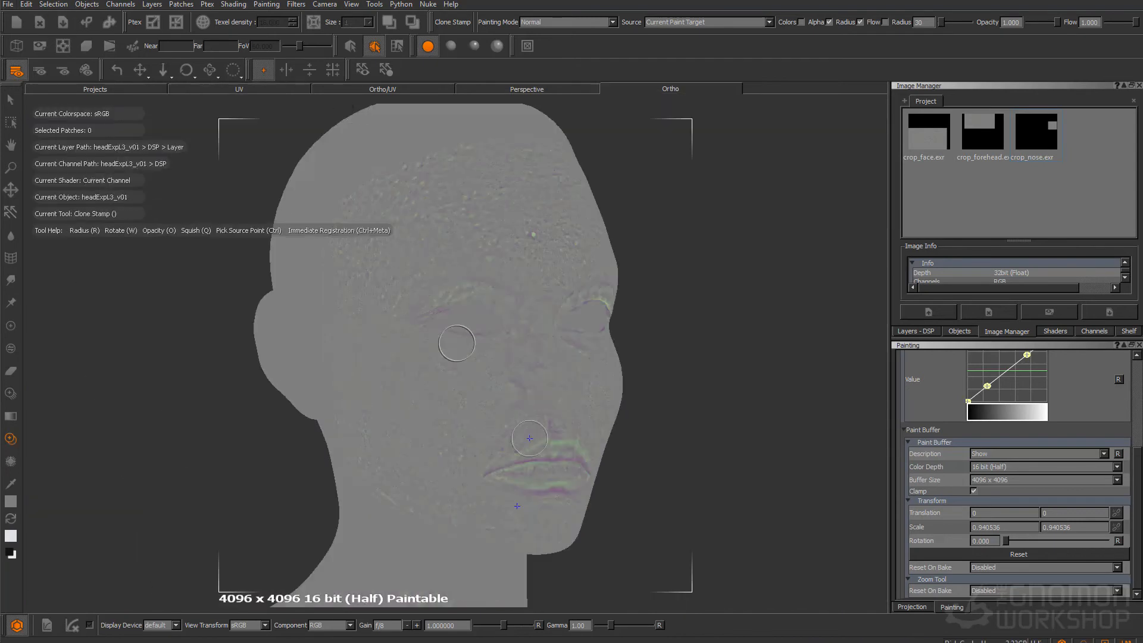
pyautogui.click(916, 331)
pyautogui.doubleClick(927, 140)
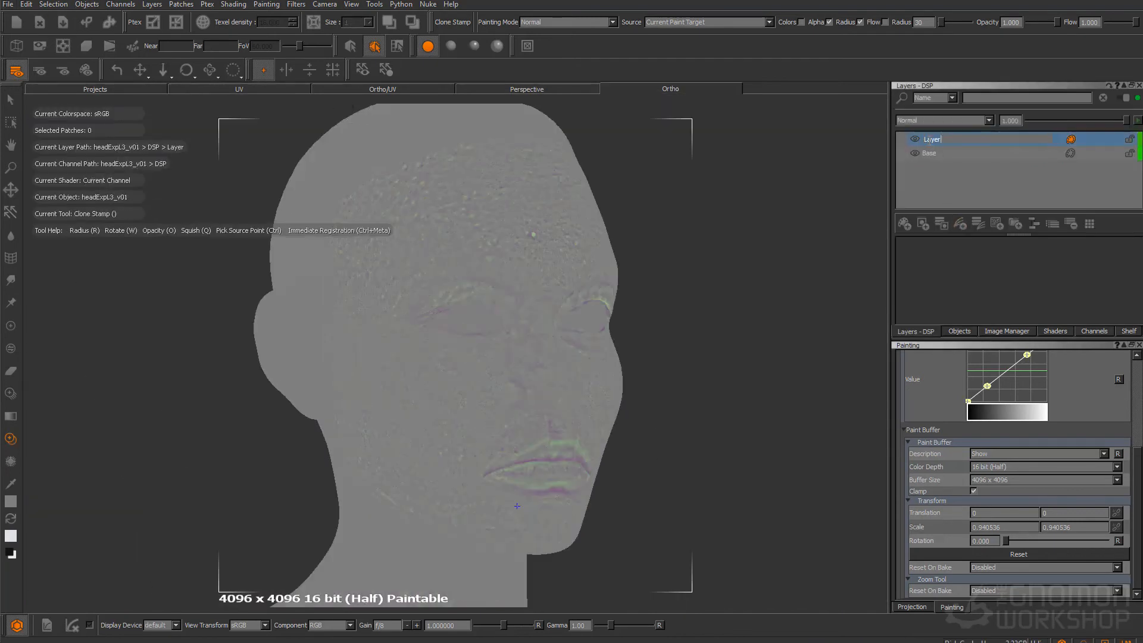
pyautogui.write('projection')
pyautogui.press('Return')
pyautogui.click(959, 223)
pyautogui.click(1010, 296)
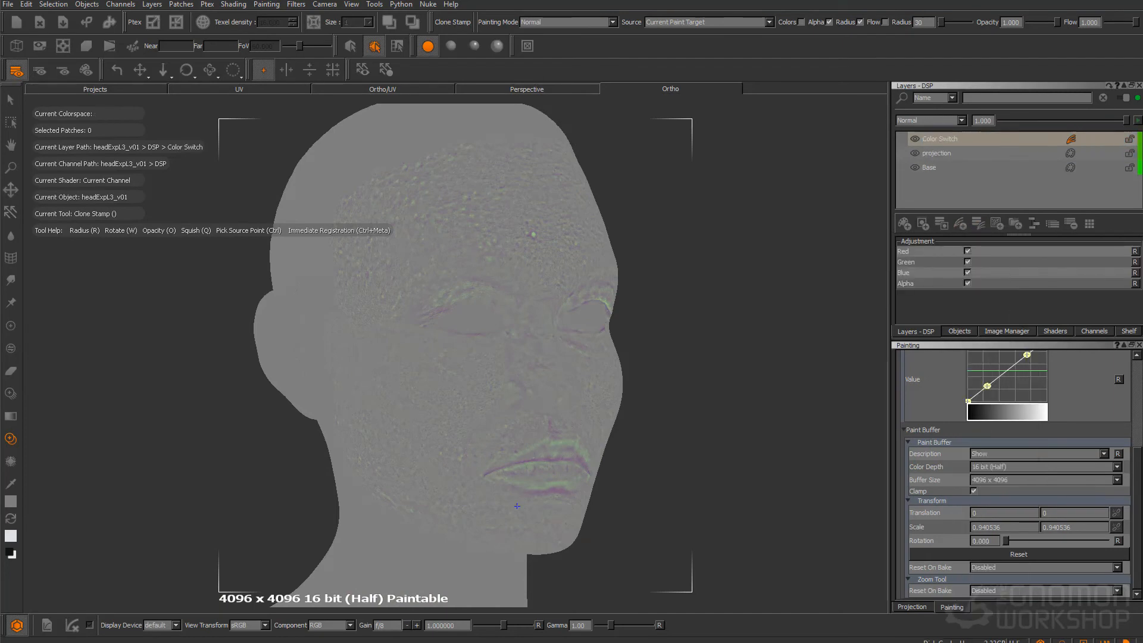
pyautogui.click(1070, 224)
# Step: Add a Copy Channel adjustment layer set to Red above the projection layer and name it tertiary_RED
pyautogui.click(959, 224)
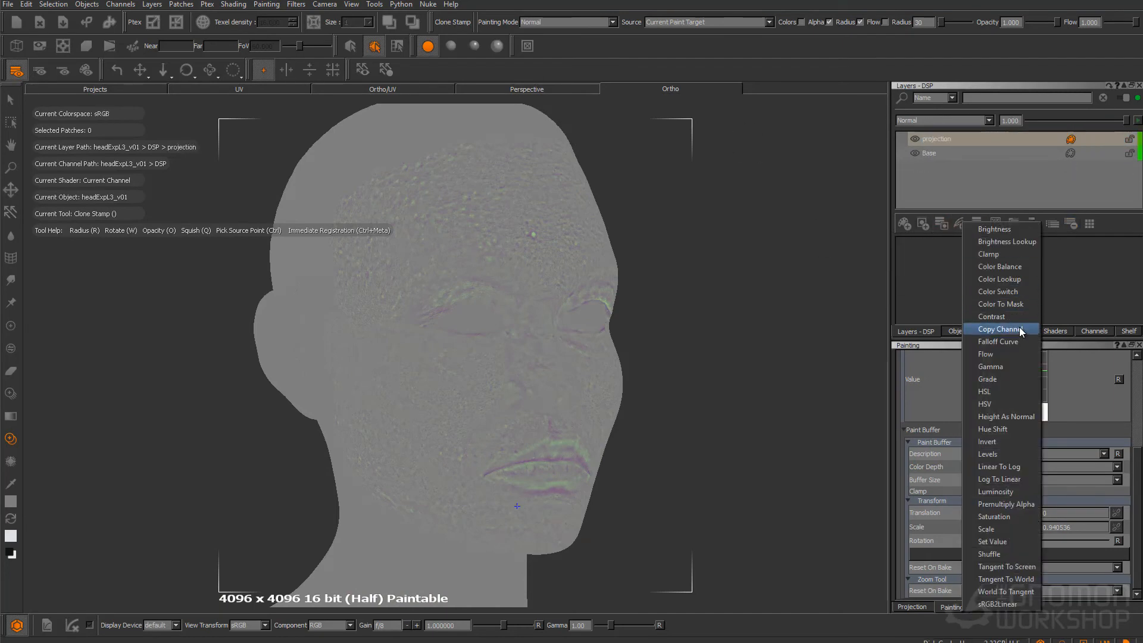
pyautogui.click(1019, 329)
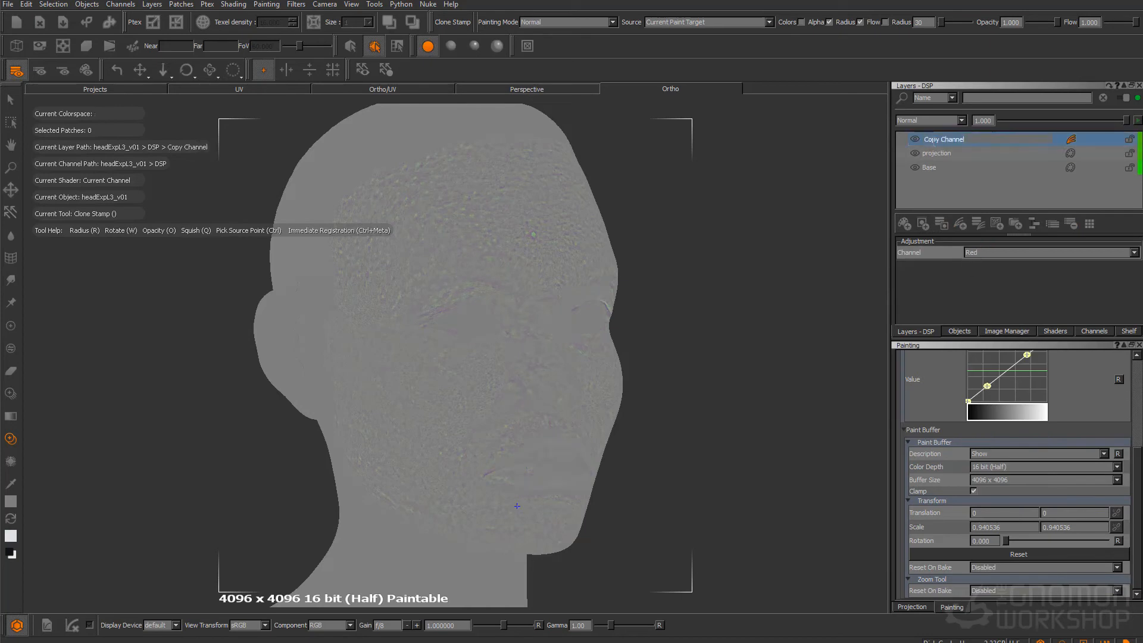
pyautogui.click(933, 143)
pyautogui.write('tertiary_RED')
pyautogui.press('Return')
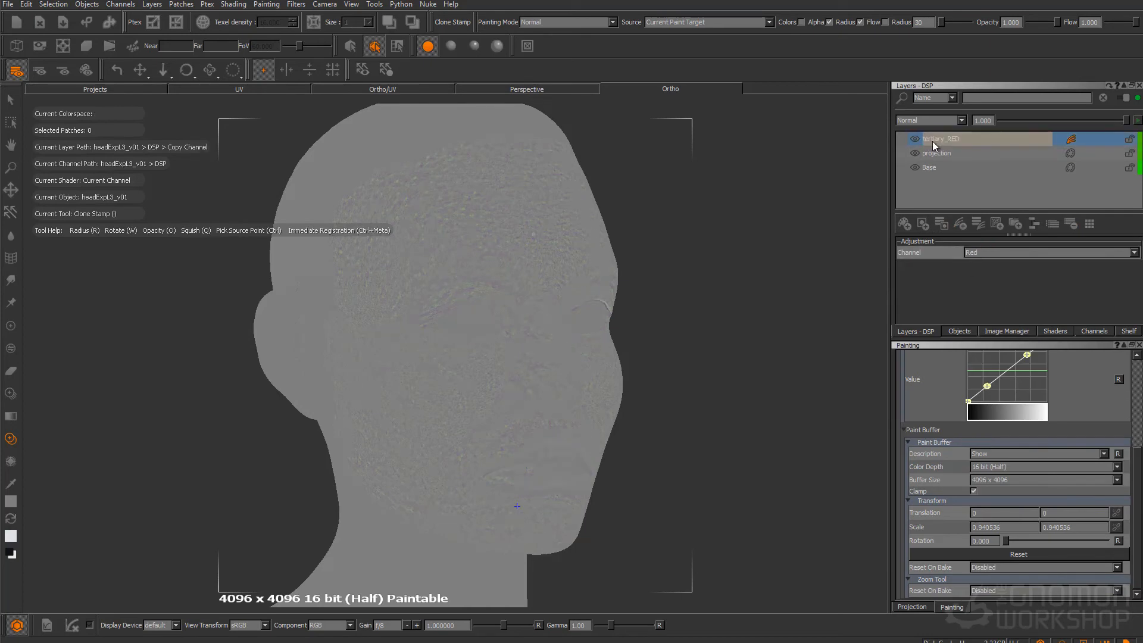
# Step: Hide tertiary_RED and add a Copy Channel adjustment layer set to Green named secondary_GREEN
pyautogui.click(915, 138)
pyautogui.click(959, 223)
pyautogui.click(1013, 327)
pyautogui.click(985, 253)
pyautogui.click(980, 269)
pyautogui.doubleClick(939, 142)
pyautogui.write('secondary_GREEN')
pyautogui.press('Return')
# Step: Add a third Copy Channel adjustment layer set to Blue and name it micro_BLUE
pyautogui.click(959, 223)
pyautogui.click(995, 327)
pyautogui.click(987, 252)
pyautogui.click(974, 276)
pyautogui.doubleClick(943, 139)
pyautogui.write('micro_BLUE')
pyautogui.press('Return')
# Step: Start a flattened export of the DSP channel and set its folder to E:/storage/GNOMON/DVD/project/maps
pyautogui.click(1098, 333)
pyautogui.rightClick(938, 100)
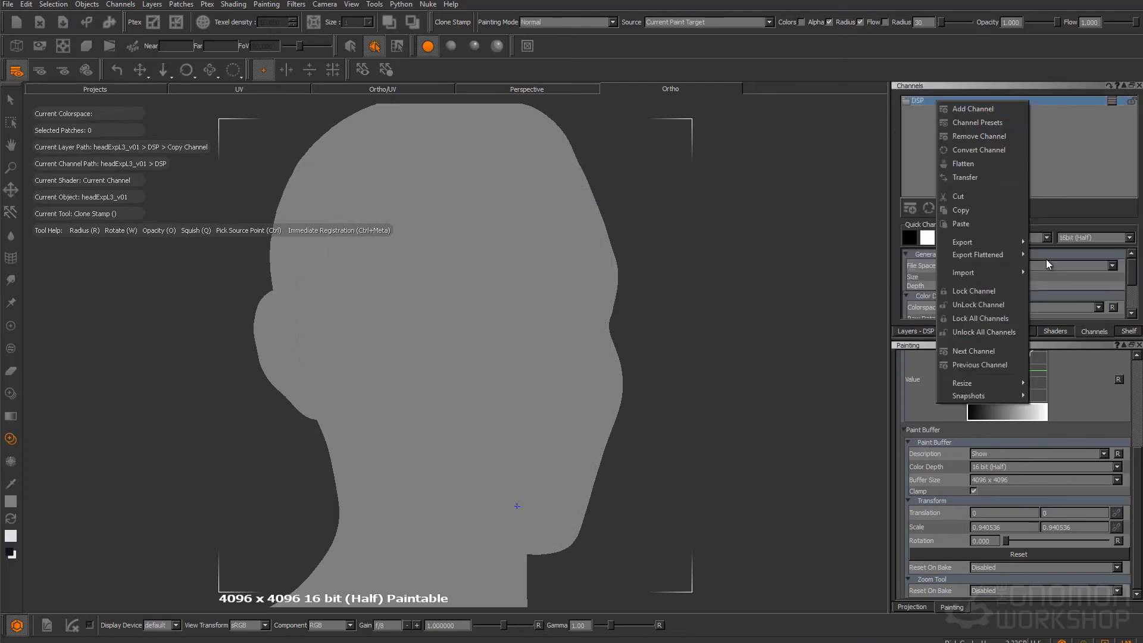
pyautogui.moveTo(982, 255)
pyautogui.click(1093, 260)
pyautogui.click(373, 257)
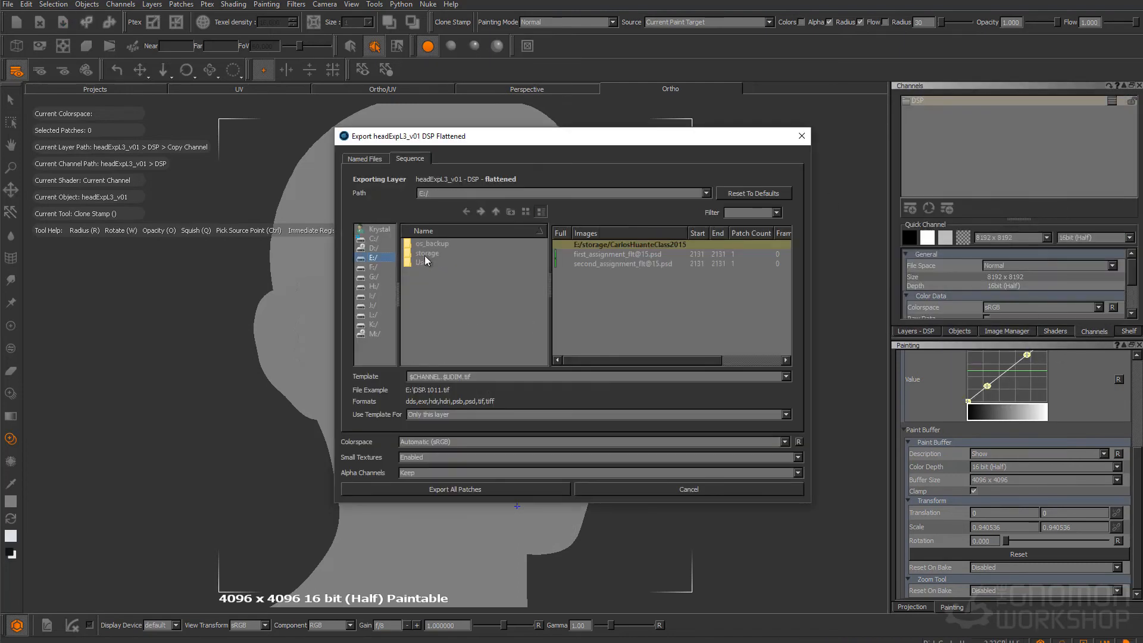
pyautogui.doubleClick(424, 262)
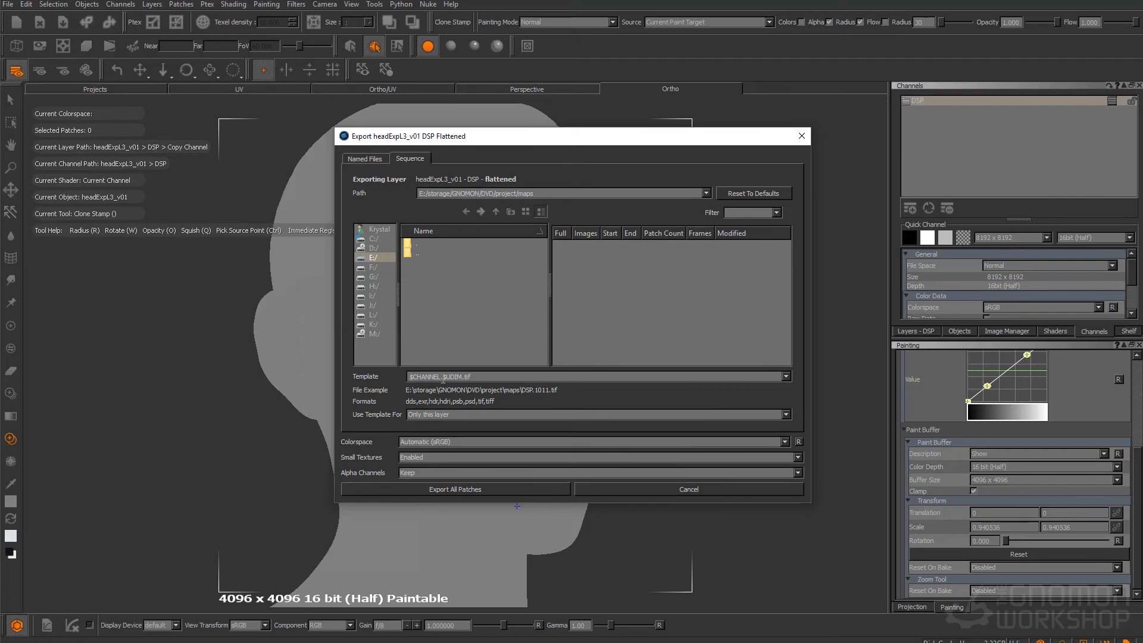
# Step: Set the file name template to micro_face_$CHANNEL.$UDIM.tif and export all patches
pyautogui.click(788, 376)
pyautogui.click(432, 377)
pyautogui.write('micro_faceDSP_')
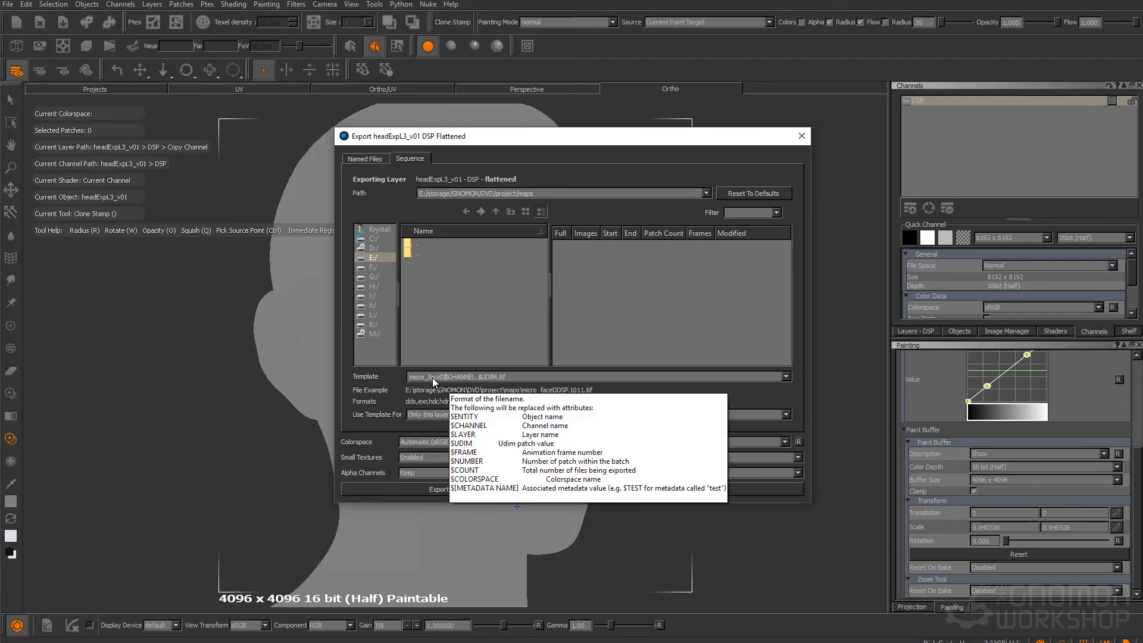
pyautogui.press('BackSpace')
pyautogui.press('BackSpace')
pyautogui.press('BackSpace')
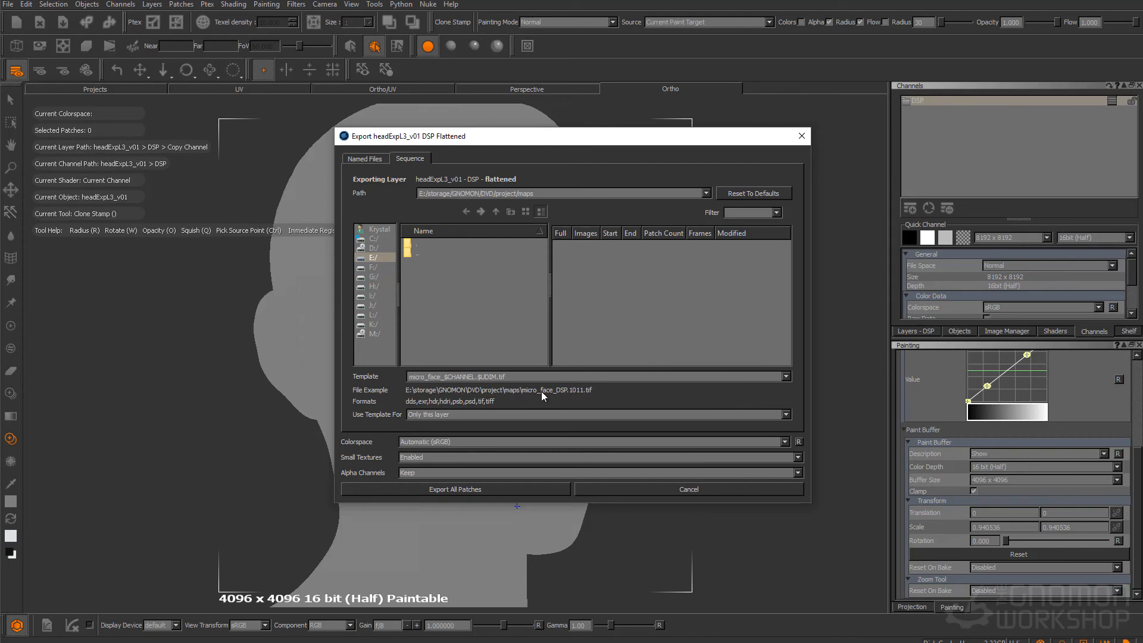
pyautogui.click(551, 487)
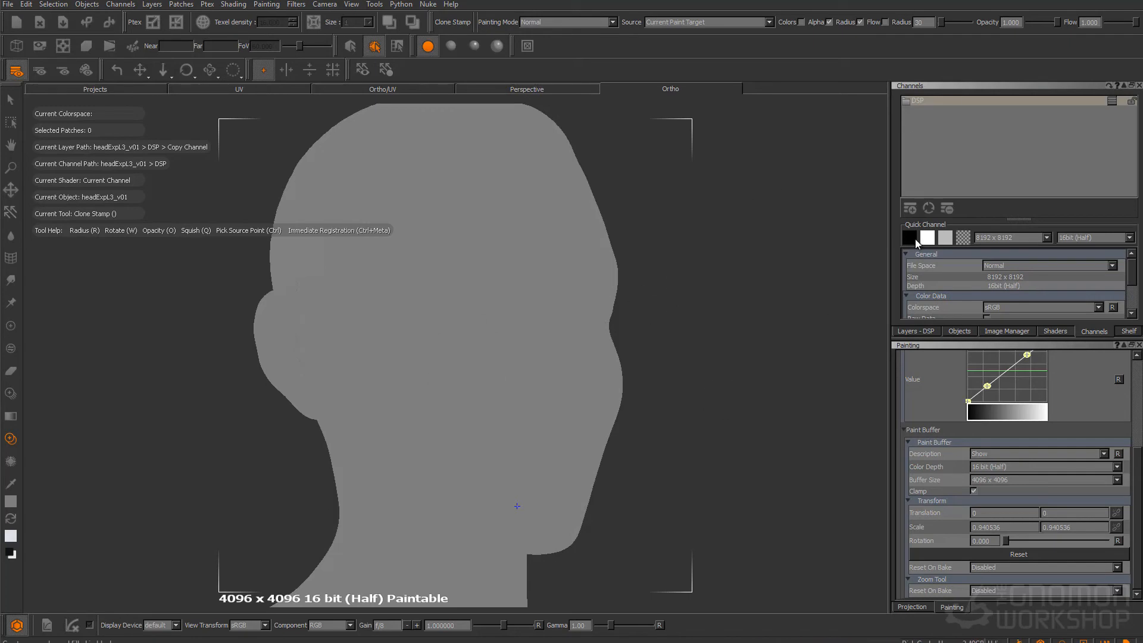
# Step: Export the flattened DSP channel showing the secondary detail with the template secondary_face_DSP.$UDIM.tif
pyautogui.click(1094, 332)
pyautogui.rightClick(957, 100)
pyautogui.click(1083, 285)
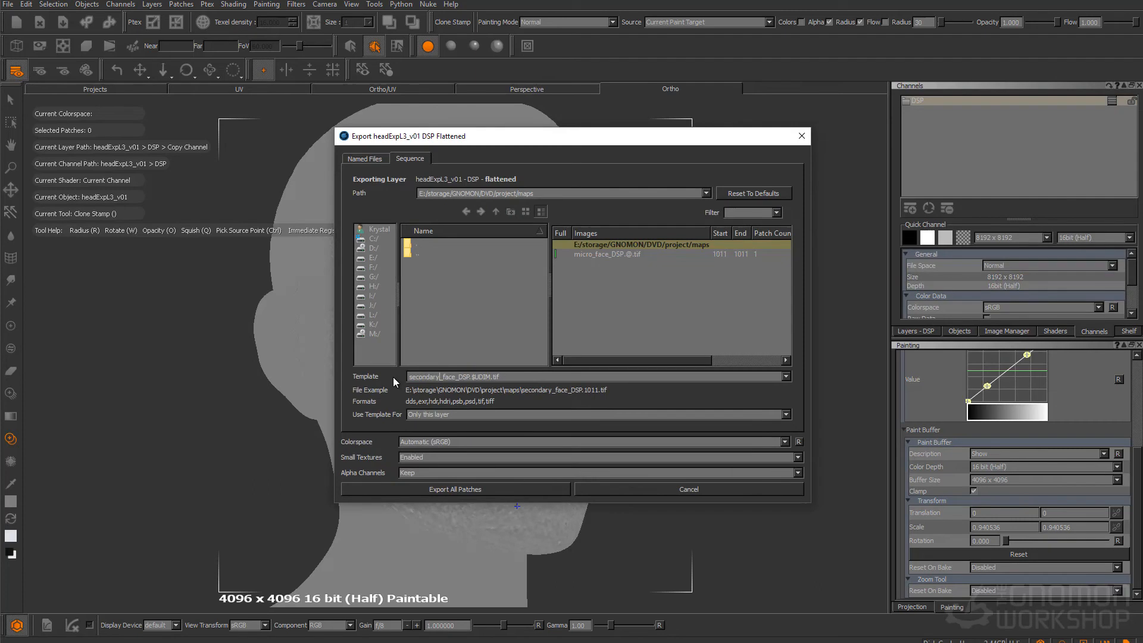
pyautogui.click(510, 490)
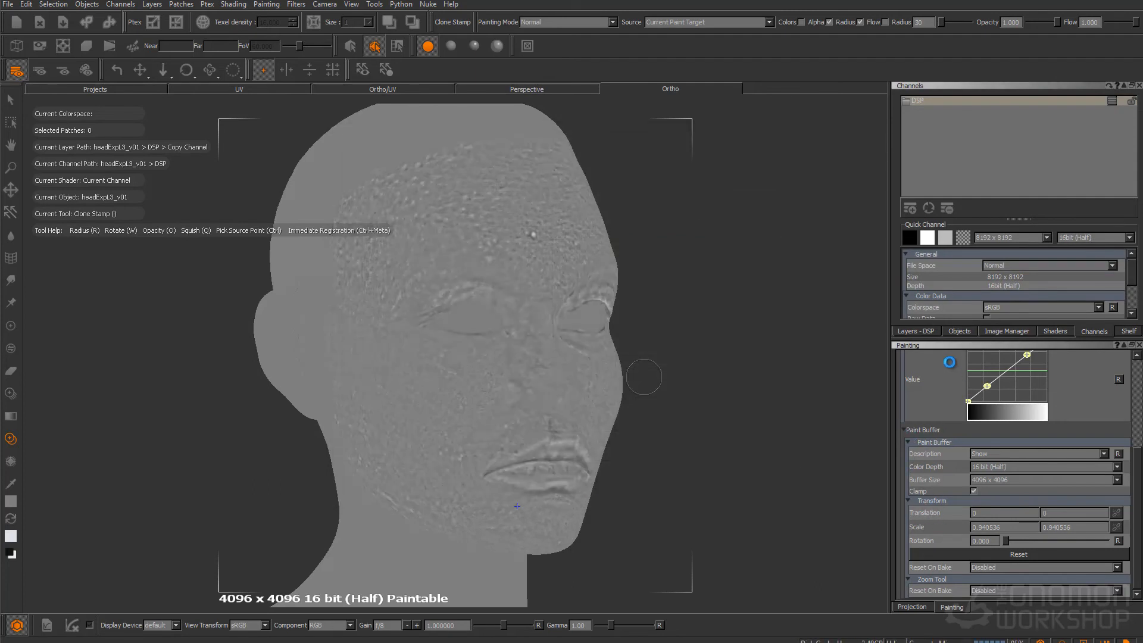
# Step: Show only the tertiary_RED adjustment and export the flattened DSP channel to the maps folder
pyautogui.click(916, 332)
pyautogui.click(915, 168)
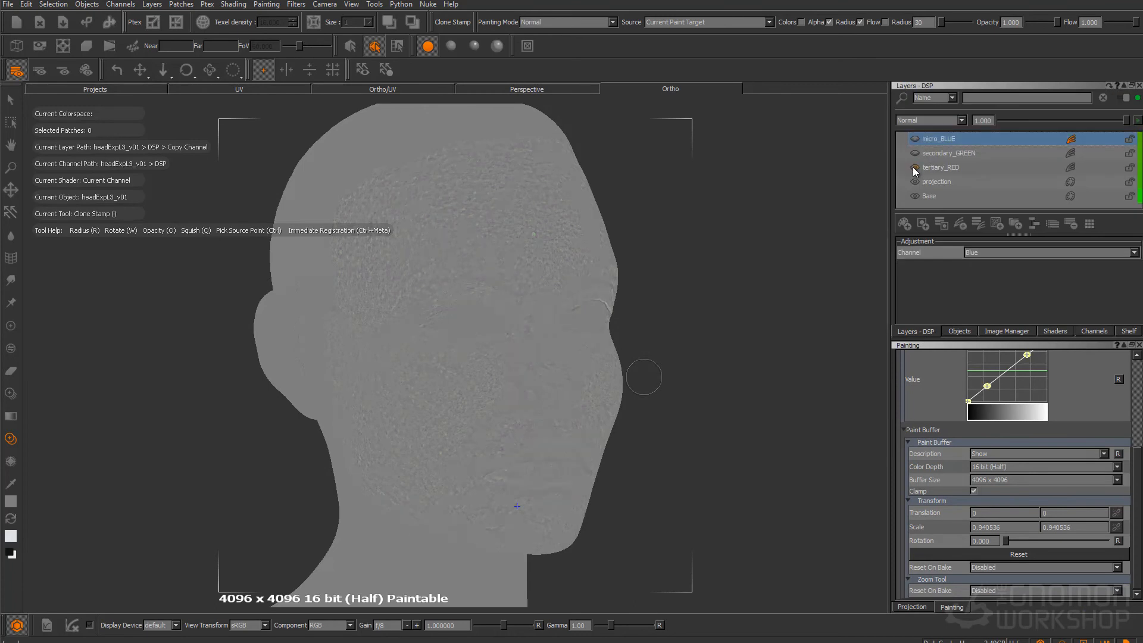
pyautogui.click(1094, 331)
pyautogui.rightClick(939, 103)
pyautogui.moveTo(982, 255)
pyautogui.click(1052, 258)
pyautogui.click(425, 377)
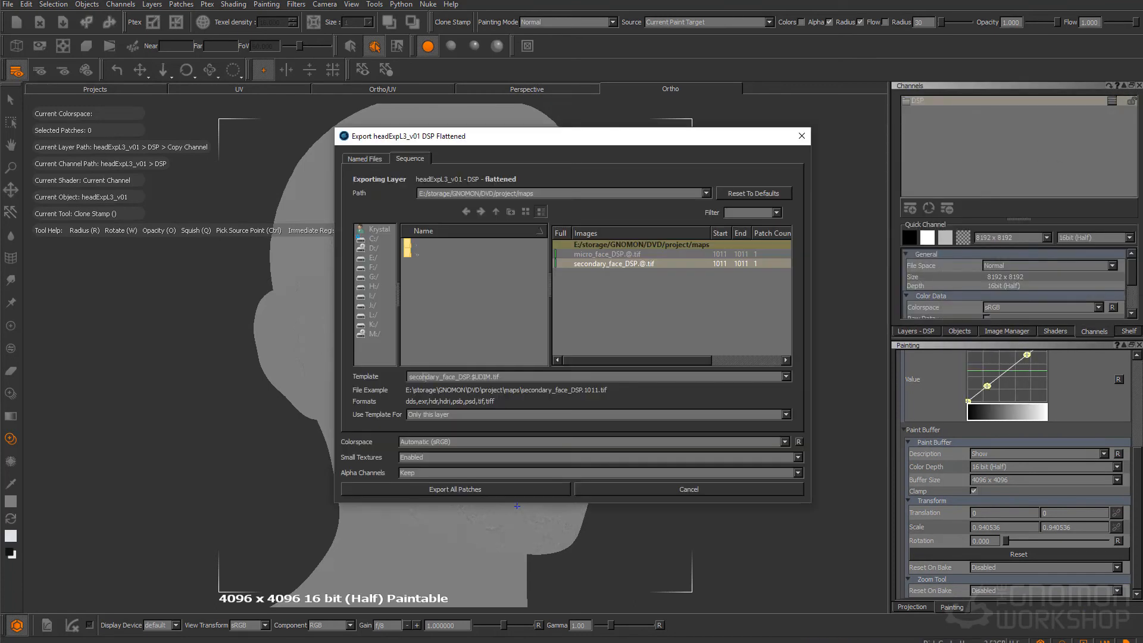
pyautogui.click(492, 488)
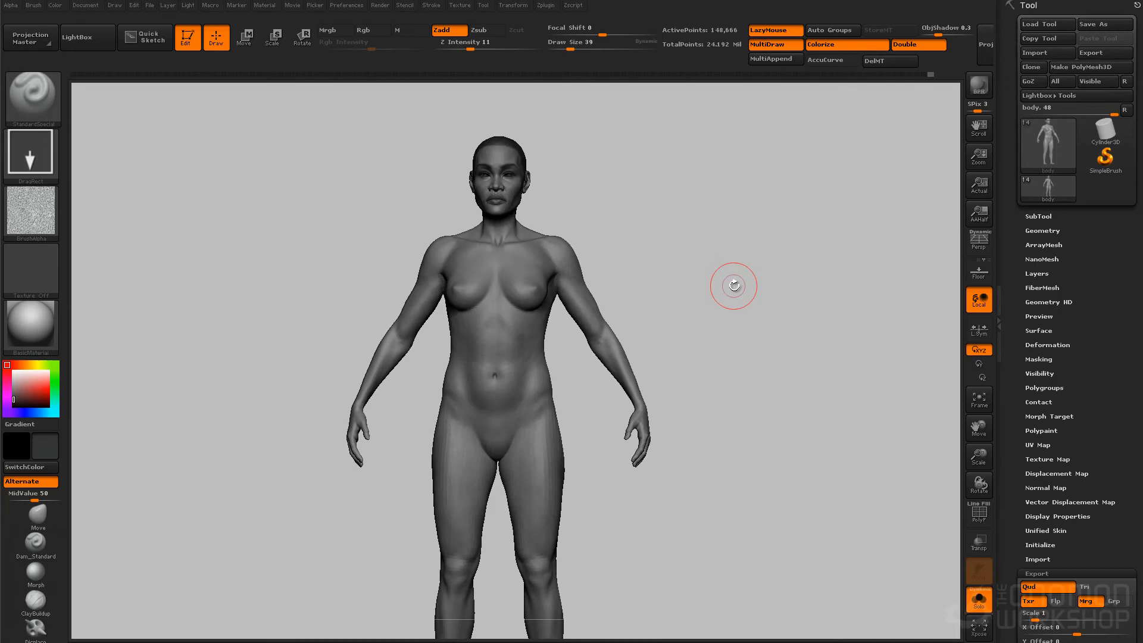
# Step: Switch to ZBrush, raise the body to a higher subdivision level, and add a new sculpting layer
pyautogui.moveTo(733, 286); pyautogui.dragTo(951, 235)
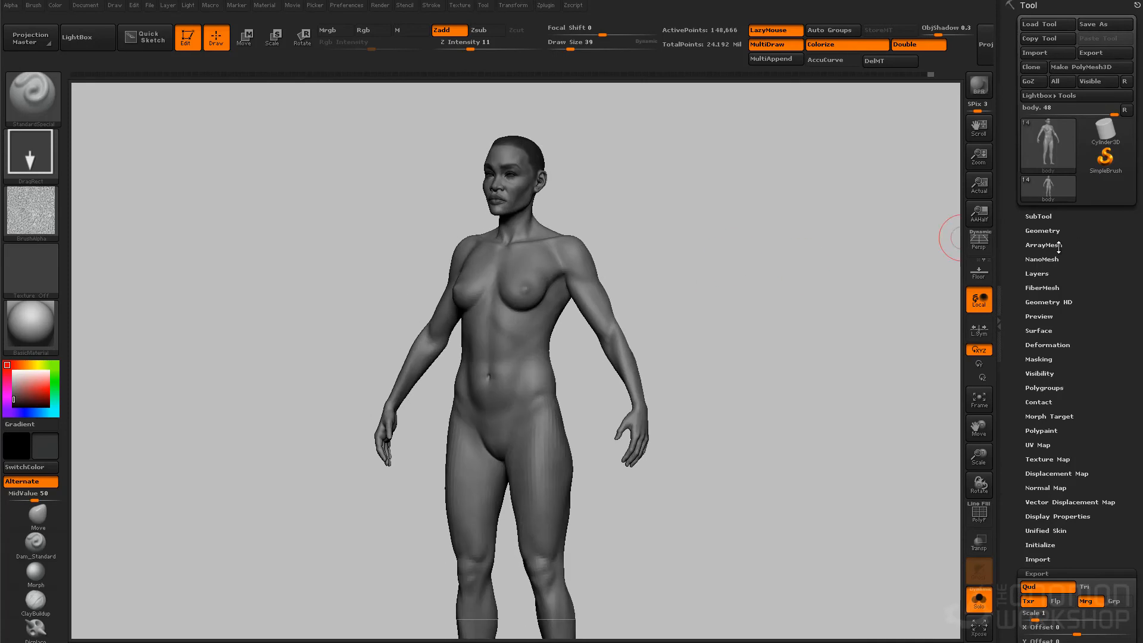
pyautogui.click(1046, 230)
pyautogui.click(1042, 230)
pyautogui.click(1040, 239)
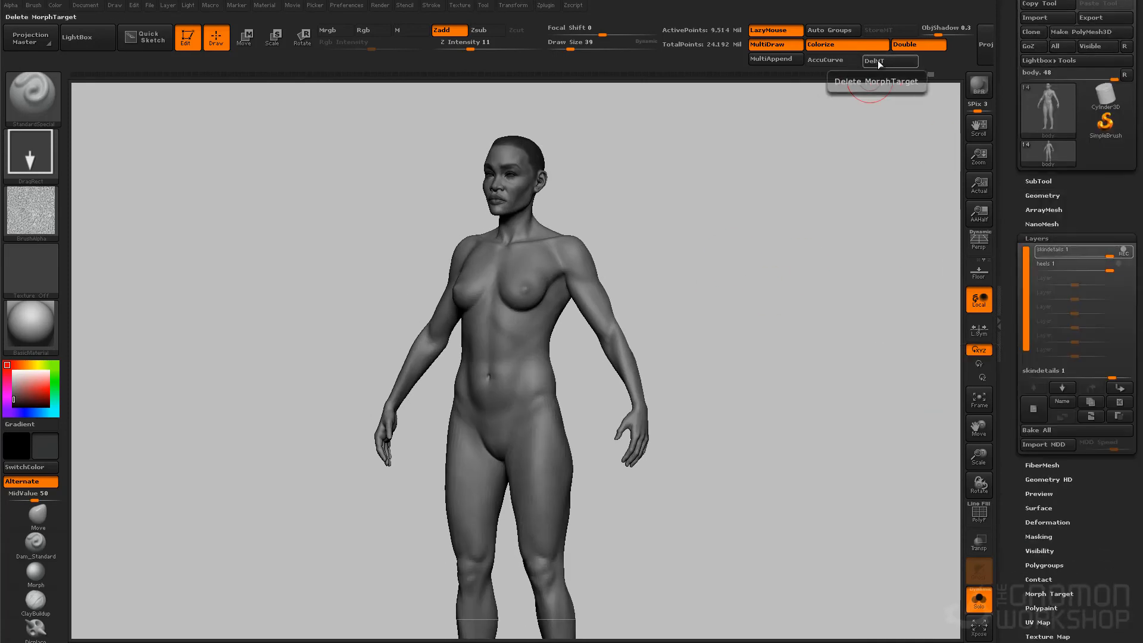
pyautogui.click(1035, 407)
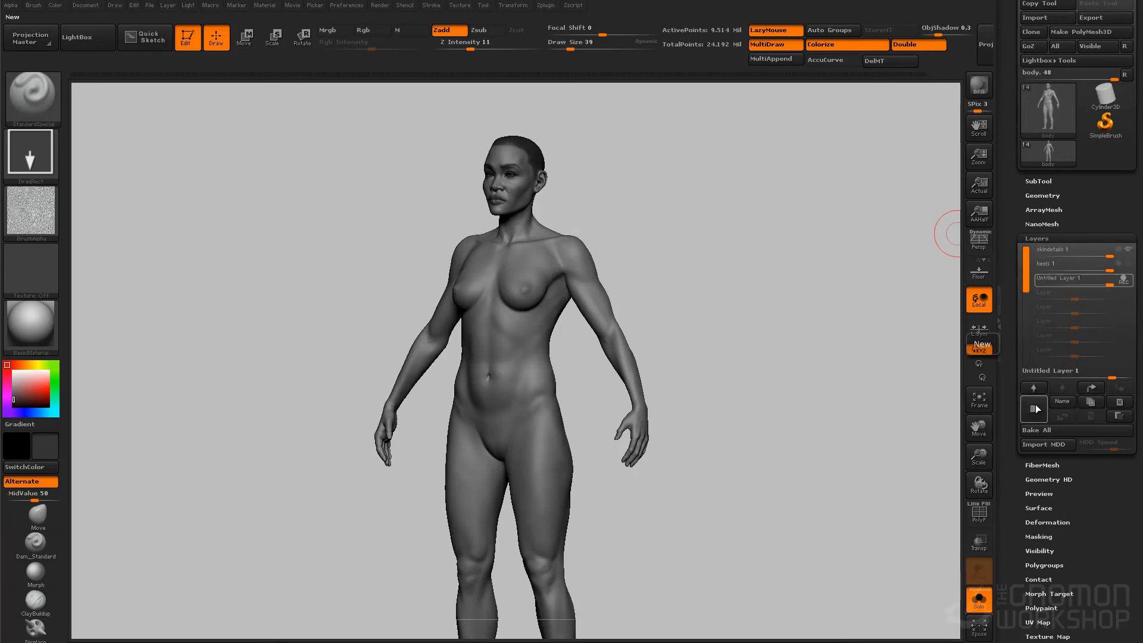
# Step: Name the new layer sedondary-face and import the secondary face displacement map as an alpha
pyautogui.write('sedondary-face')
pyautogui.click(26, 215)
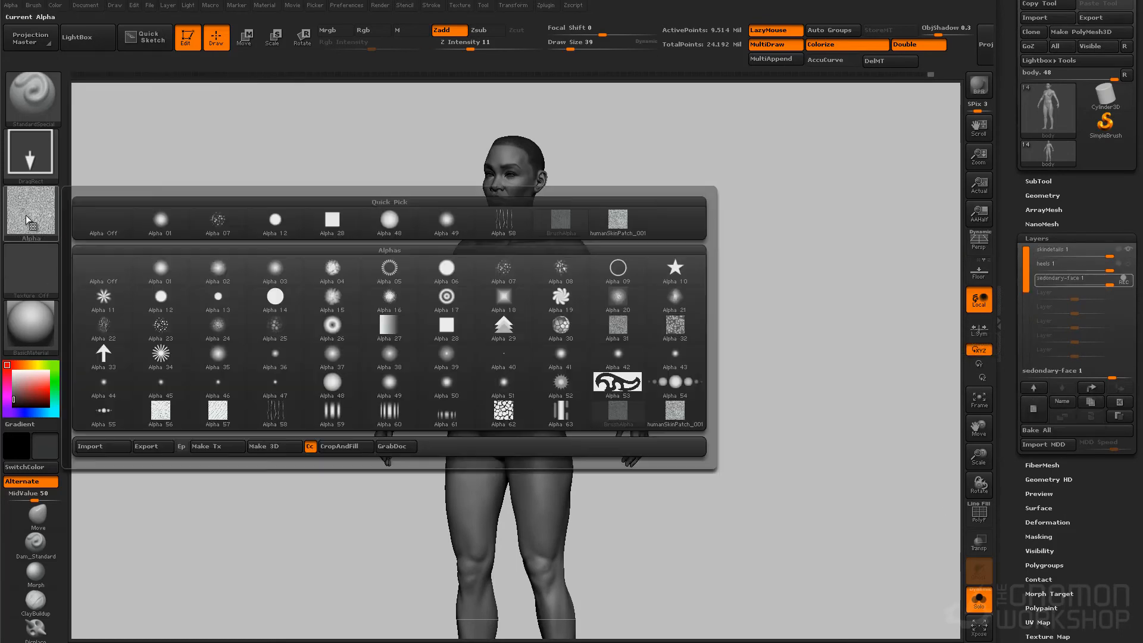
pyautogui.click(155, 434)
pyautogui.click(314, 13)
pyautogui.doubleClick(140, 79)
pyautogui.click(133, 114)
pyautogui.click(606, 441)
# Step: Frame the head and shoulders in a close three-quarter view
pyautogui.moveTo(827, 501); pyautogui.dragTo(706, 309)
pyautogui.keyDown('ctrl'); pyautogui.moveTo(707, 308); pyautogui.dragTo(714, 381, button='right'); pyautogui.keyUp('ctrl')
pyautogui.moveTo(714, 380); pyautogui.dragTo(867, 506)
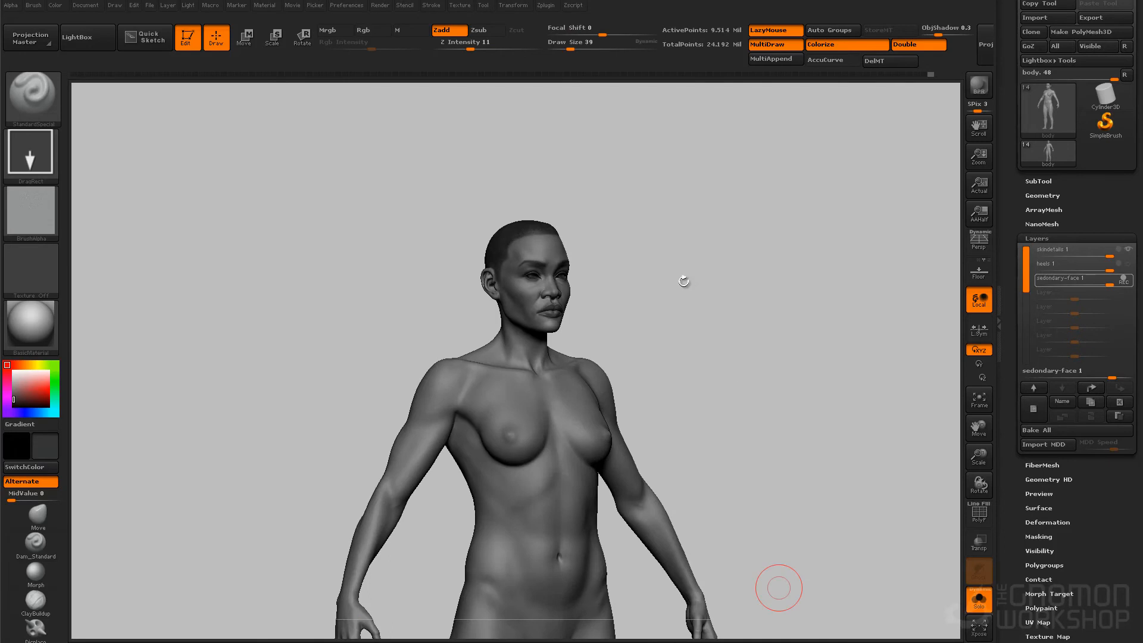
pyautogui.moveTo(720, 287); pyautogui.dragTo(681, 249)
pyautogui.keyDown('ctrl'); pyautogui.moveTo(681, 249); pyautogui.dragTo(818, 230, button='right'); pyautogui.keyUp('ctrl')
pyautogui.keyDown('alt'); pyautogui.moveTo(819, 231); pyautogui.dragTo(750, 476); pyautogui.keyUp('alt')
pyautogui.moveTo(750, 476)
pyautogui.keyDown('alt'); pyautogui.mouseDown()
pyautogui.moveTo(758, 309)
pyautogui.moveTo(752, 493)
pyautogui.mouseUp(); pyautogui.keyUp('alt')
pyautogui.keyDown('ctrl'); pyautogui.moveTo(752, 493); pyautogui.dragTo(744, 265, button='right'); pyautogui.keyUp('ctrl')
pyautogui.keyDown('alt'); pyautogui.moveTo(744, 265); pyautogui.dragTo(766, 363); pyautogui.keyUp('alt')
pyautogui.keyDown('alt'); pyautogui.moveTo(756, 430); pyautogui.dragTo(740, 349); pyautogui.keyUp('alt')
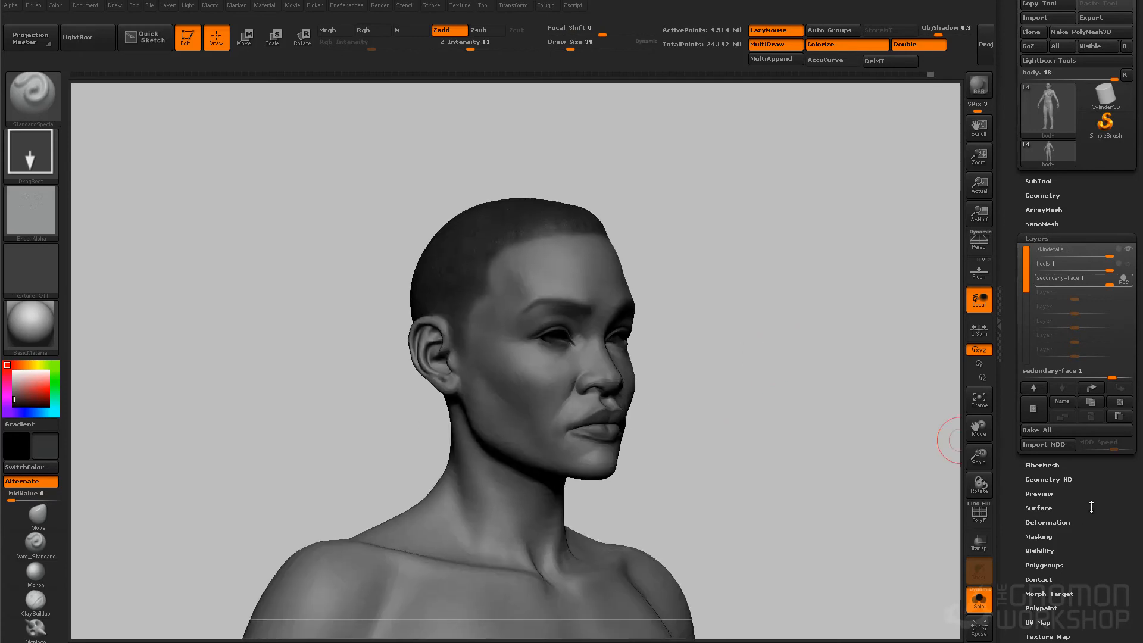
# Step: Flip the imported secondary face alpha vertically
pyautogui.moveTo(1072, 638); pyautogui.dragTo(1078, 464)
pyautogui.click(1040, 432)
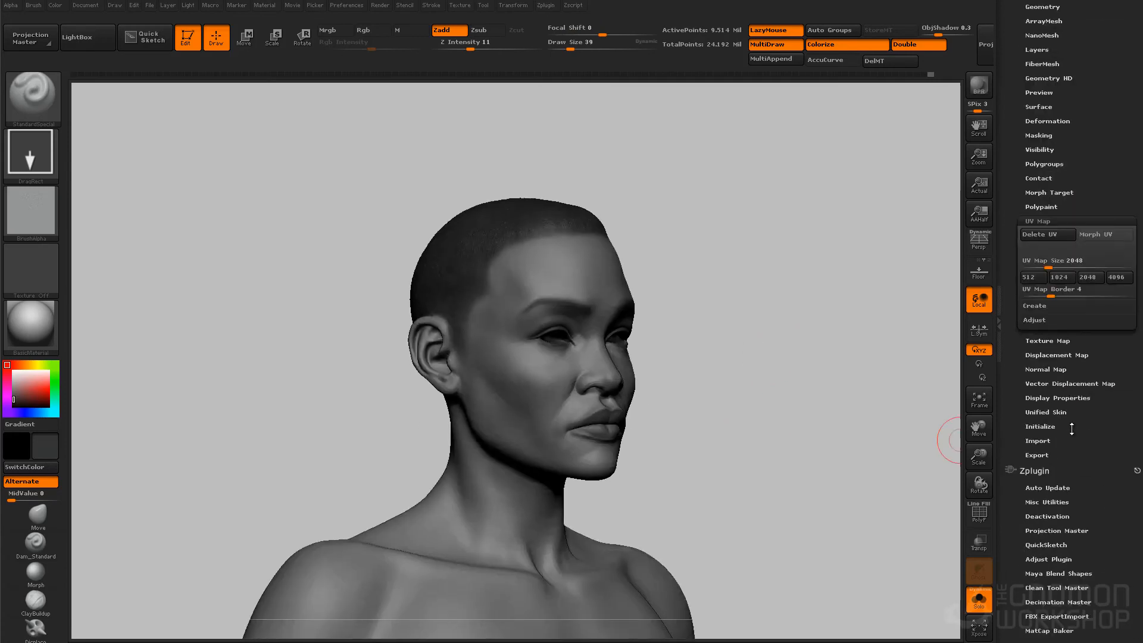
pyautogui.moveTo(1041, 426); pyautogui.dragTo(1042, 479)
pyautogui.click(1046, 273)
pyautogui.click(1048, 300)
pyautogui.click(1046, 331)
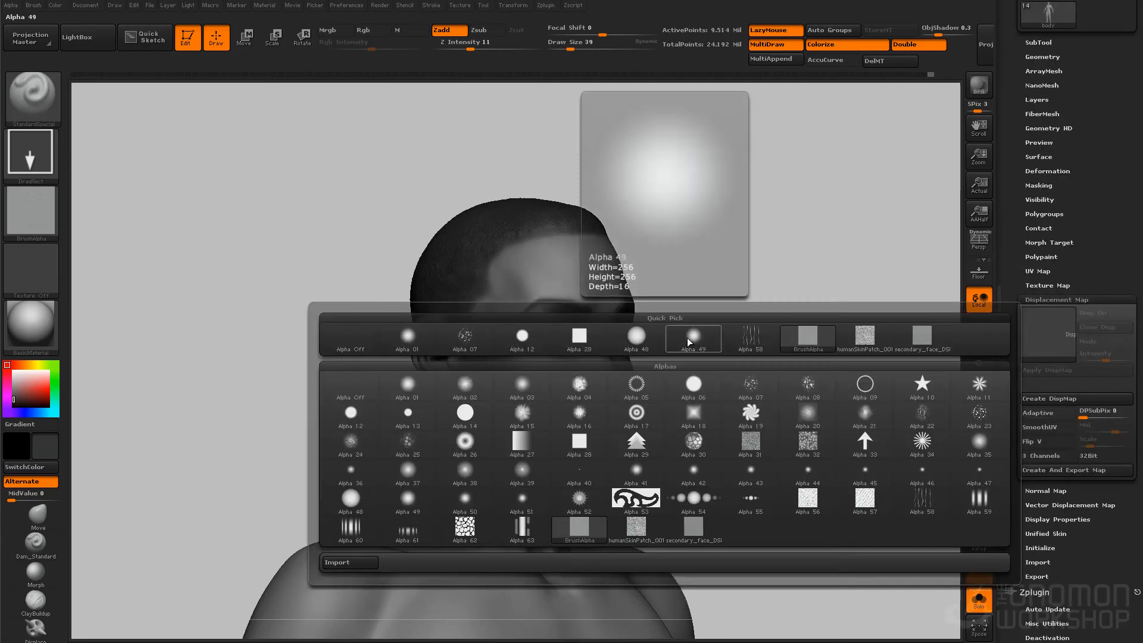
pyautogui.click(11, 5)
pyautogui.click(51, 248)
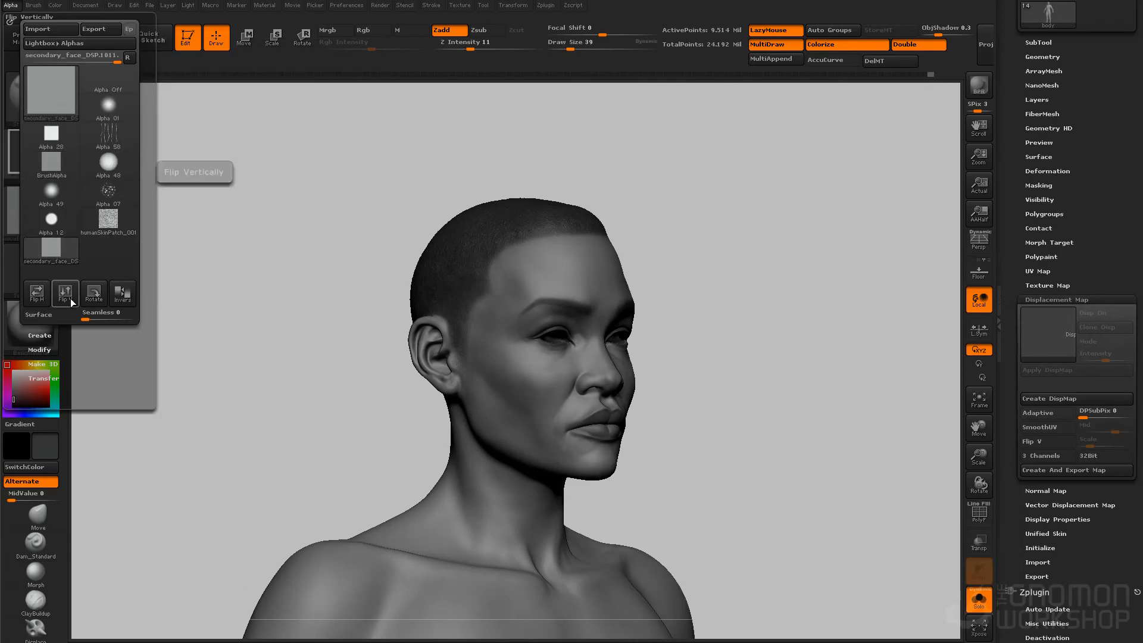
# Step: Assign BrushAlpha as the body's displacement map and turn on the displacement display
pyautogui.click(1052, 351)
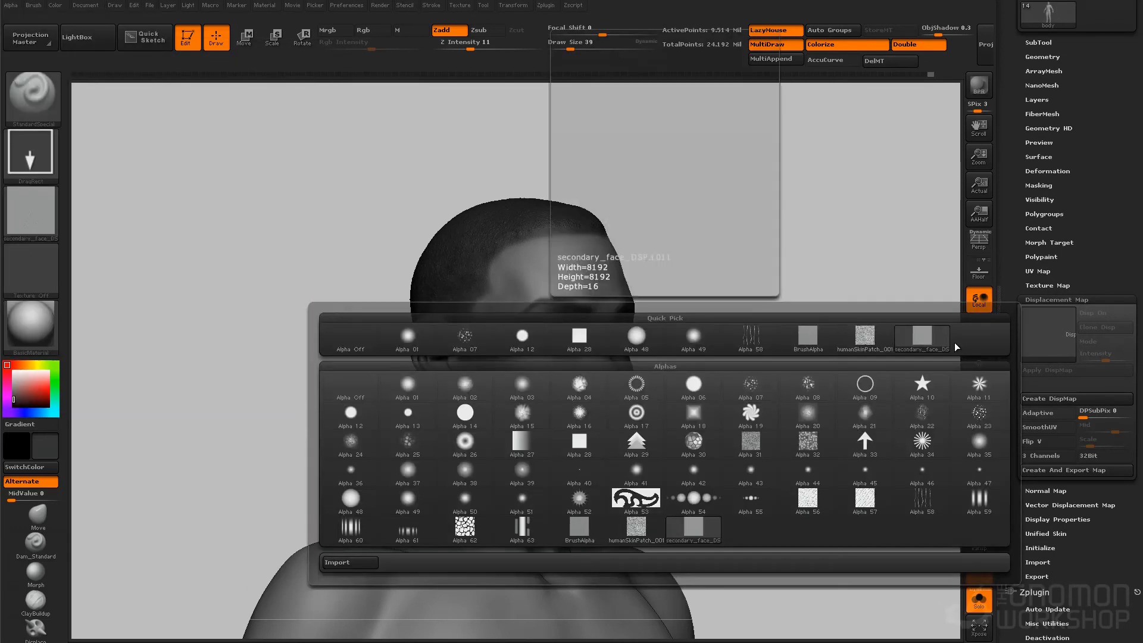
pyautogui.click(801, 341)
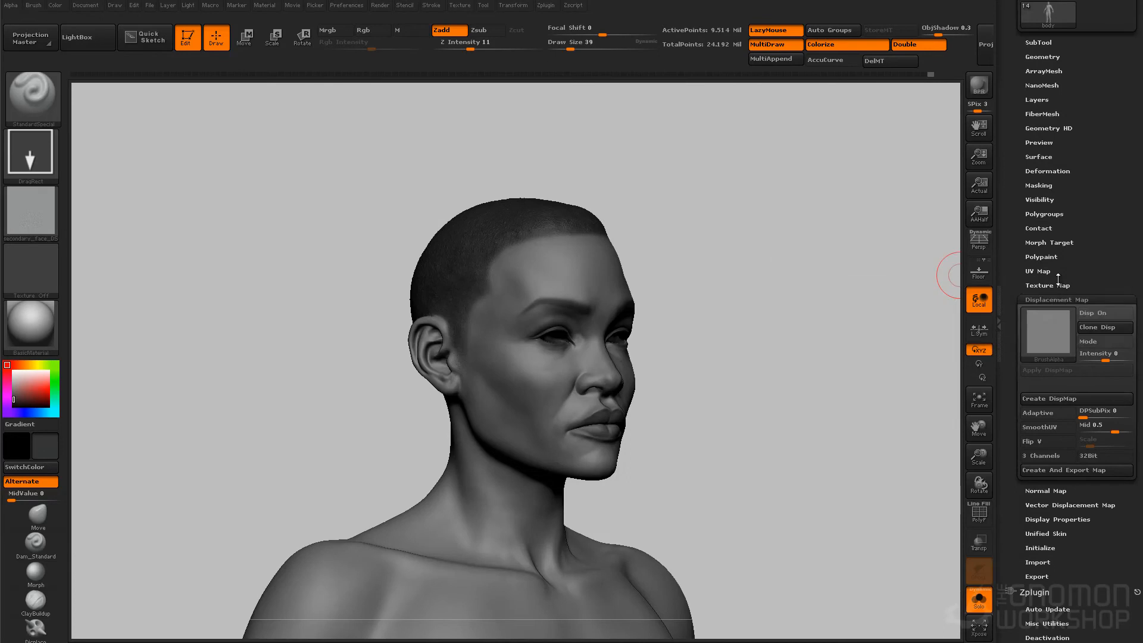
pyautogui.click(1098, 314)
pyautogui.click(1098, 314)
pyautogui.click(1098, 314)
pyautogui.moveTo(773, 268); pyautogui.dragTo(747, 298, button='right')
pyautogui.keyDown('ctrl'); pyautogui.moveTo(747, 297); pyautogui.dragTo(768, 268, button='right'); pyautogui.keyUp('ctrl')
pyautogui.keyDown('ctrl'); pyautogui.moveTo(768, 268); pyautogui.dragTo(787, 529, button='right'); pyautogui.keyUp('ctrl')
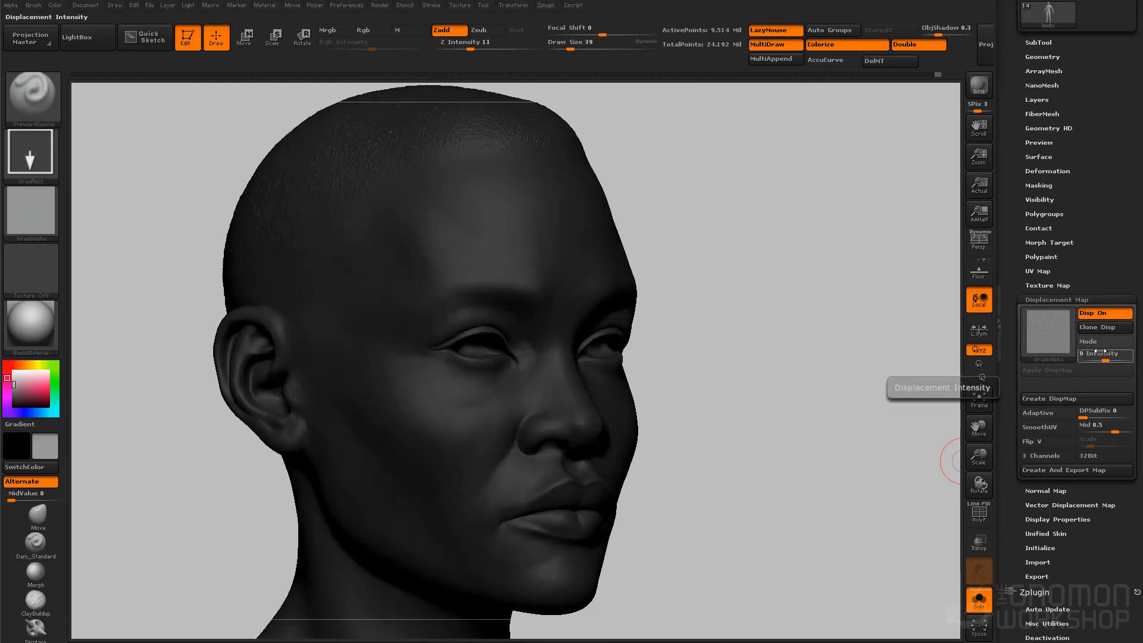
pyautogui.press('Return')
pyautogui.moveTo(774, 397)
pyautogui.mouseDown(button='right')
pyautogui.moveTo(810, 380)
pyautogui.moveTo(774, 384)
pyautogui.mouseUp(button='right')
# Step: Replace the displacement map with the secondary face alpha and set its intensity to 0.01
pyautogui.click(1064, 346)
pyautogui.click(921, 337)
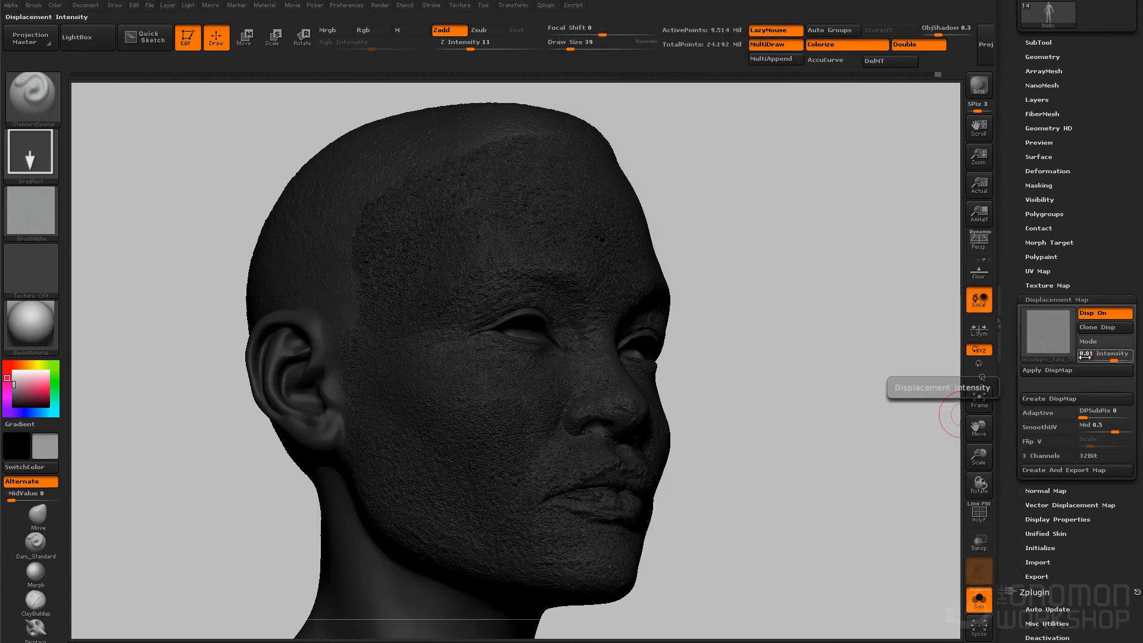
pyautogui.press('Return')
# Step: Turn the head to a front view and switch the material to BasicMaterial2
pyautogui.moveTo(824, 336); pyautogui.dragTo(645, 428)
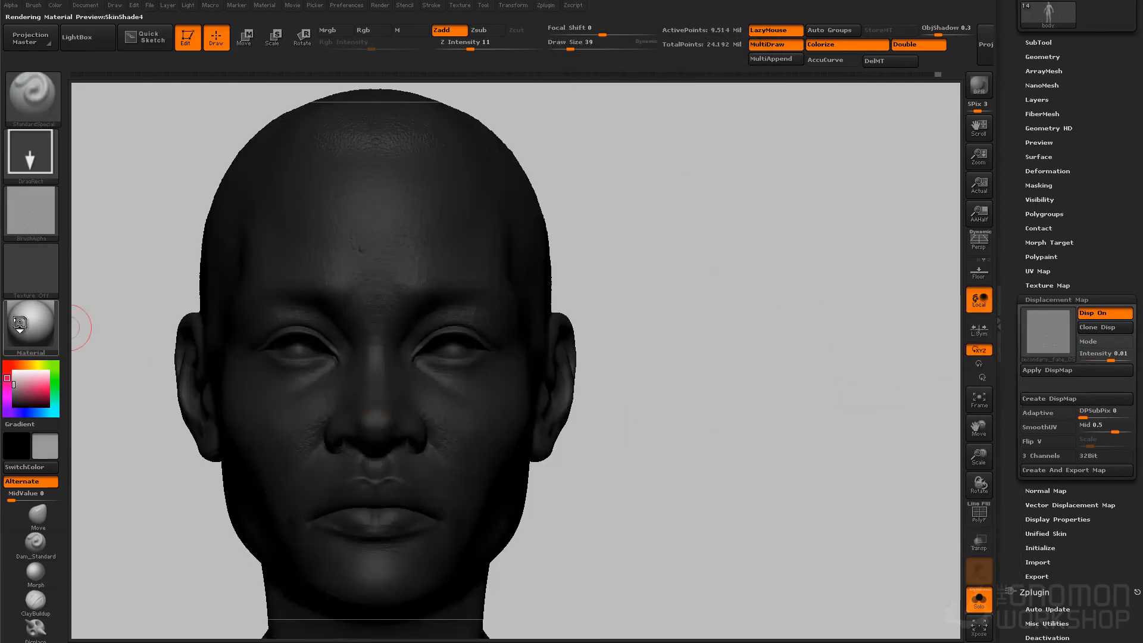
pyautogui.click(20, 325)
pyautogui.click(265, 504)
# Step: Turn on the texture map display and give the body a new blank texture
pyautogui.click(1047, 286)
pyautogui.click(1108, 300)
pyautogui.moveTo(732, 314); pyautogui.dragTo(795, 287)
pyautogui.keyDown('alt'); pyautogui.moveTo(673, 395); pyautogui.dragTo(778, 321); pyautogui.keyUp('alt')
pyautogui.click(1115, 300)
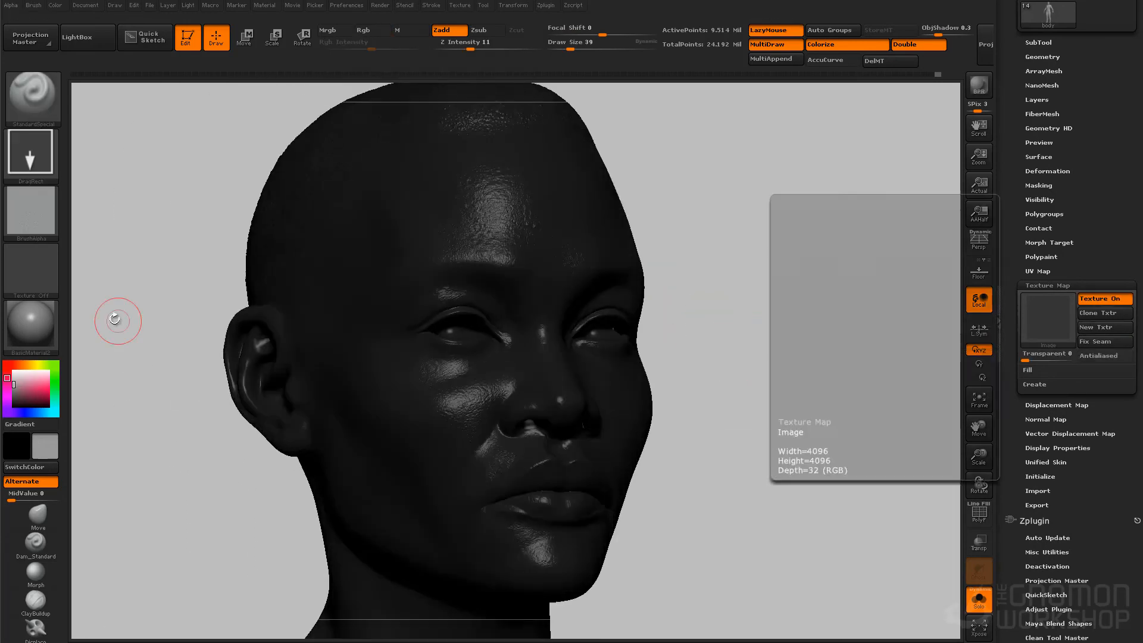
pyautogui.click(1098, 327)
pyautogui.moveTo(798, 273); pyautogui.dragTo(872, 349)
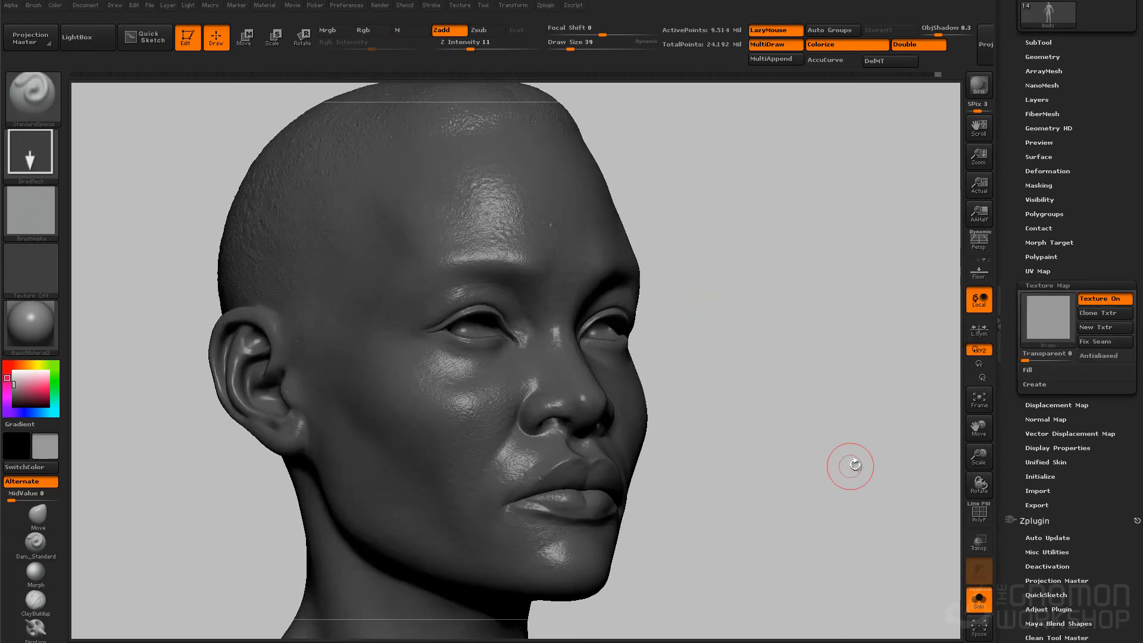
# Step: Set the displacement intensity to 0.015 and apply the secondary displacement map to the mesh
pyautogui.click(1072, 407)
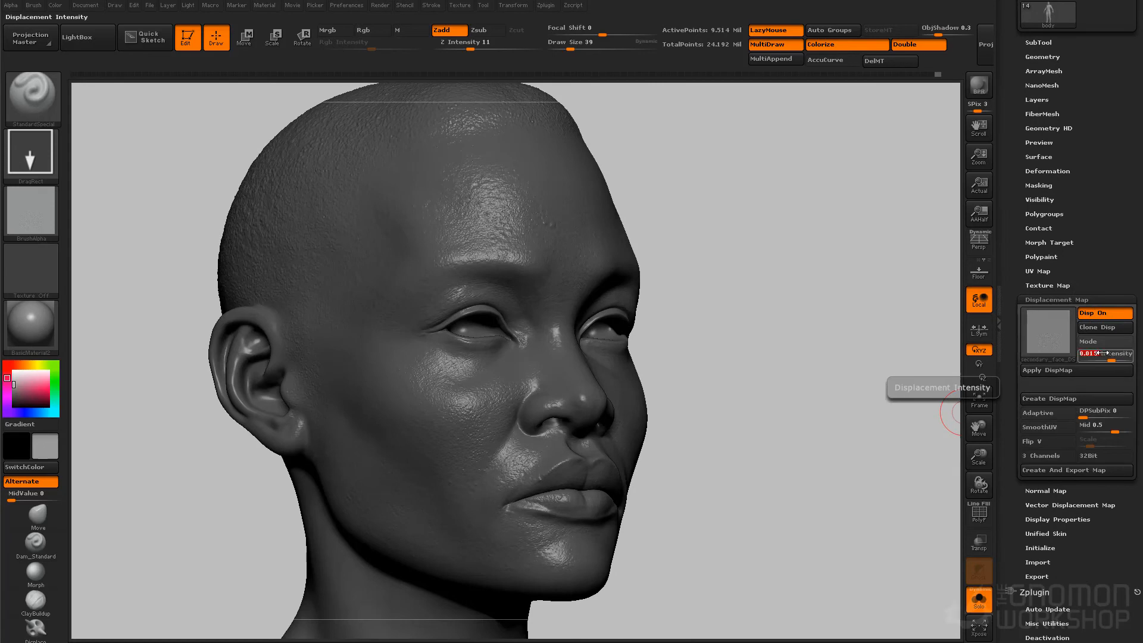
pyautogui.click(1101, 353)
pyautogui.write('0.015')
pyautogui.press('Return')
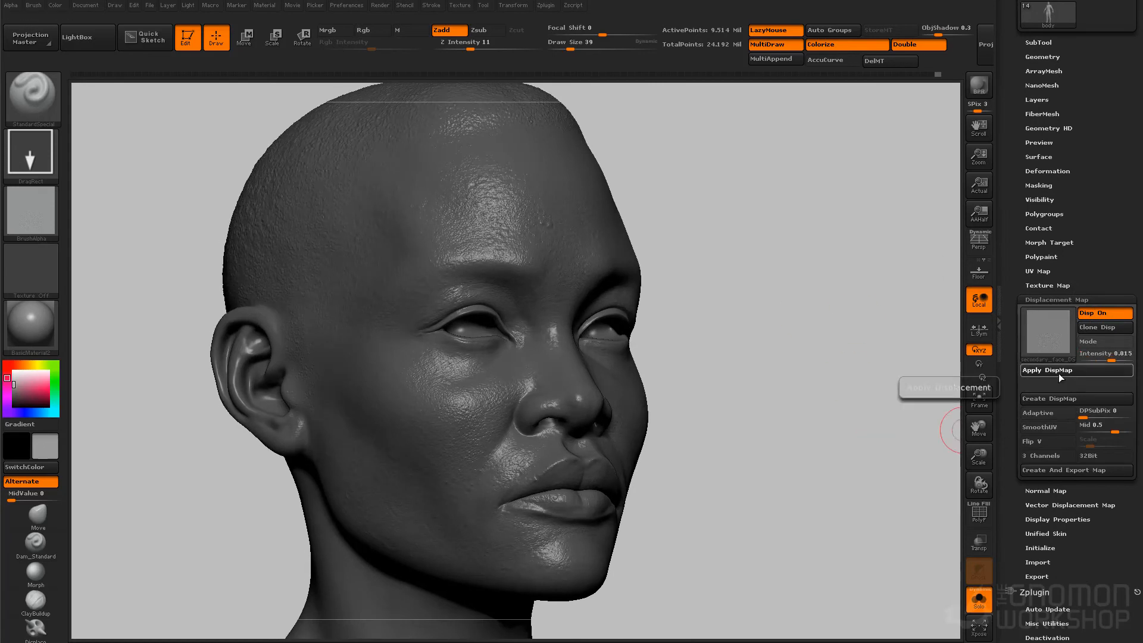
pyautogui.click(1059, 372)
pyautogui.click(20, 326)
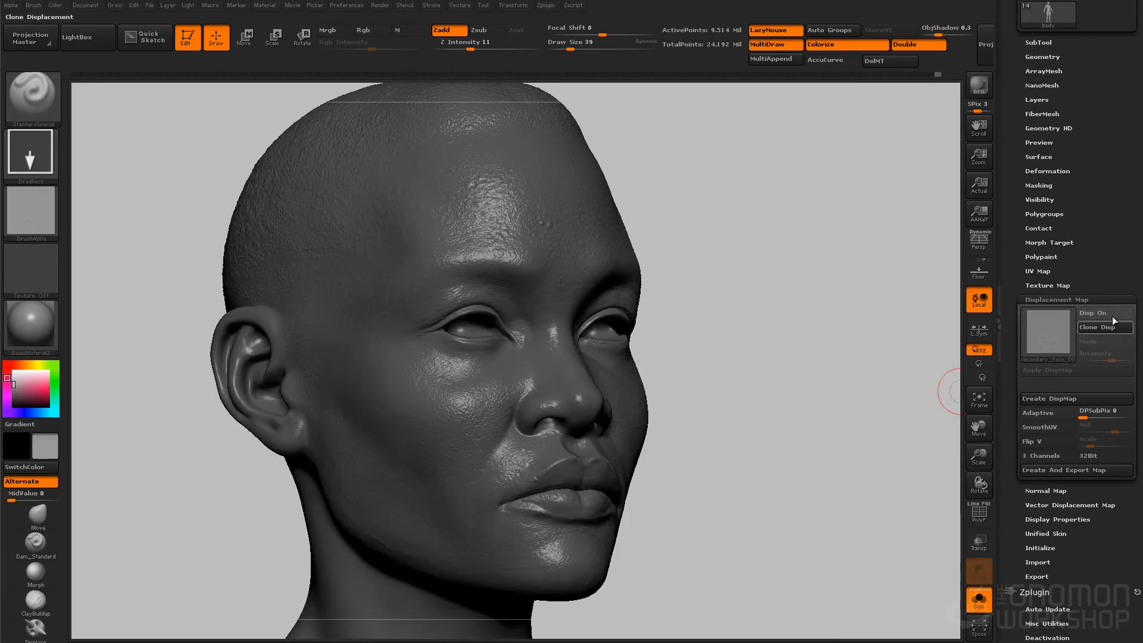
# Step: Turn off the body's texture map display
pyautogui.click(1052, 286)
pyautogui.click(1110, 299)
pyautogui.click(1110, 299)
pyautogui.click(1109, 299)
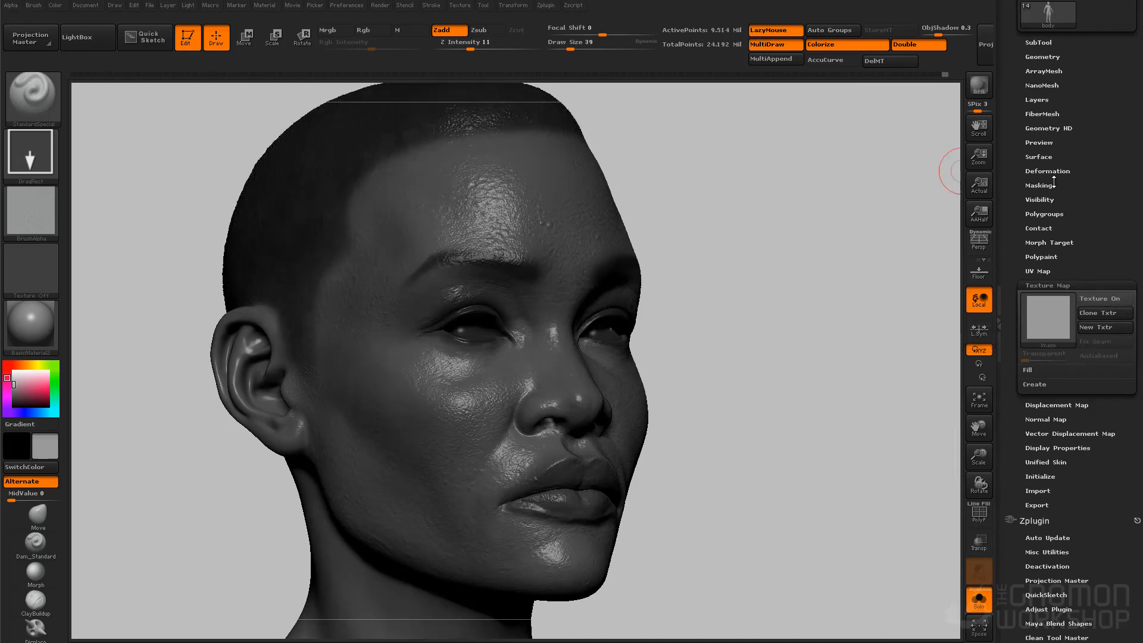
# Step: Hide the sedondary-face layer and add a new layer named tertiary-face
pyautogui.scroll(3, 1042, 140)
pyautogui.click(1036, 190)
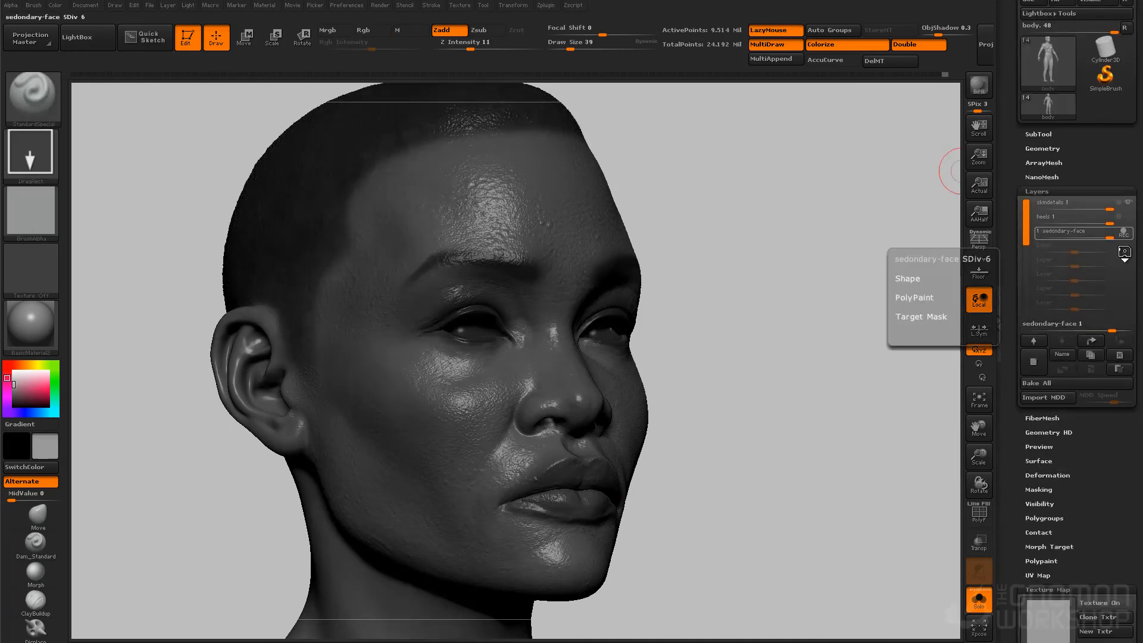
pyautogui.click(1129, 235)
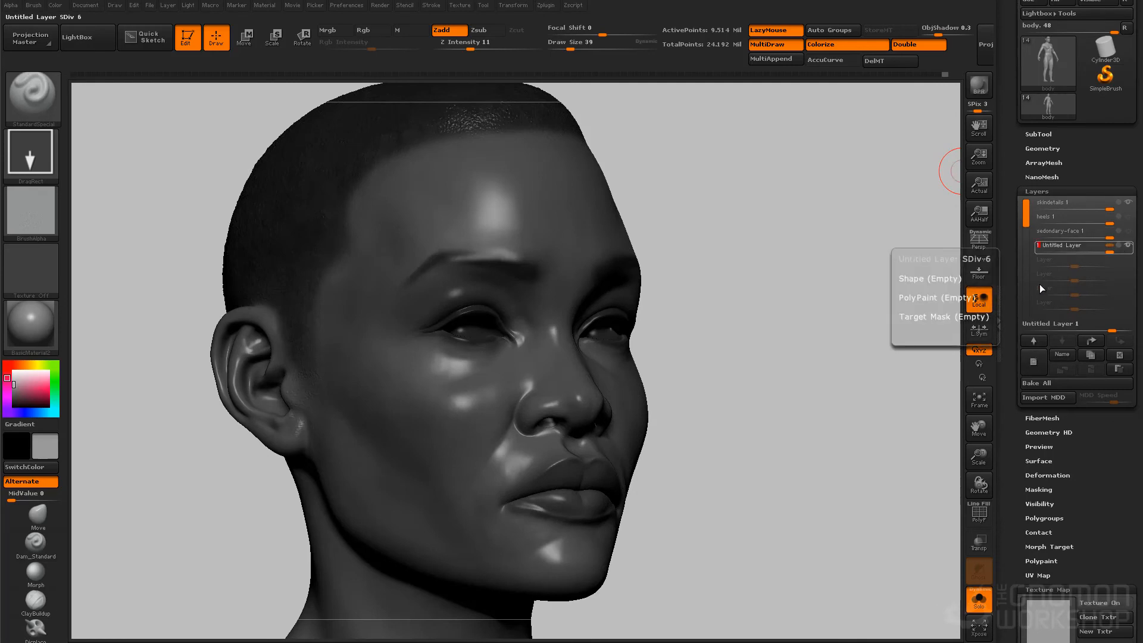
pyautogui.click(1063, 354)
pyautogui.write('tertiar-face')
pyautogui.press('Return')
pyautogui.click(1050, 356)
pyautogui.write('tertiary-face')
pyautogui.press('Return')
# Step: Import the tertiary face displacement map as an alpha and flip it vertically
pyautogui.moveTo(1115, 470); pyautogui.dragTo(1114, 431)
pyautogui.click(33, 216)
pyautogui.click(102, 447)
pyautogui.doubleClick(229, 116)
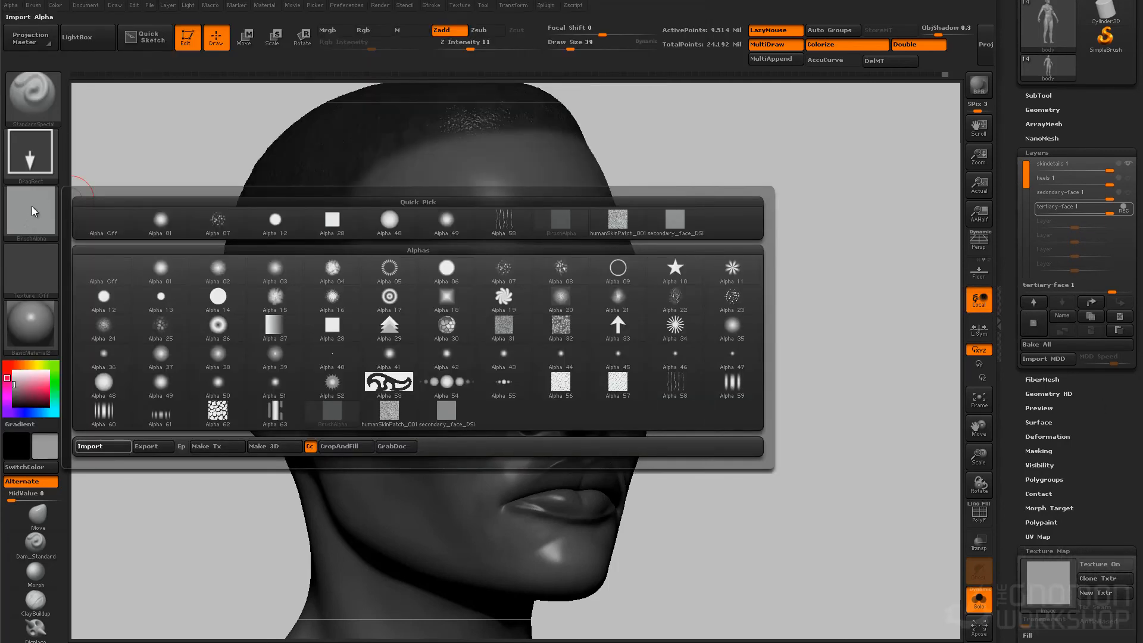
pyautogui.click(11, 6)
pyautogui.click(66, 295)
# Step: Turn the texture back on, assign the tertiary face alpha as the displacement map, and apply it to the mesh
pyautogui.click(1100, 563)
pyautogui.moveTo(1114, 557); pyautogui.dragTo(1114, 455)
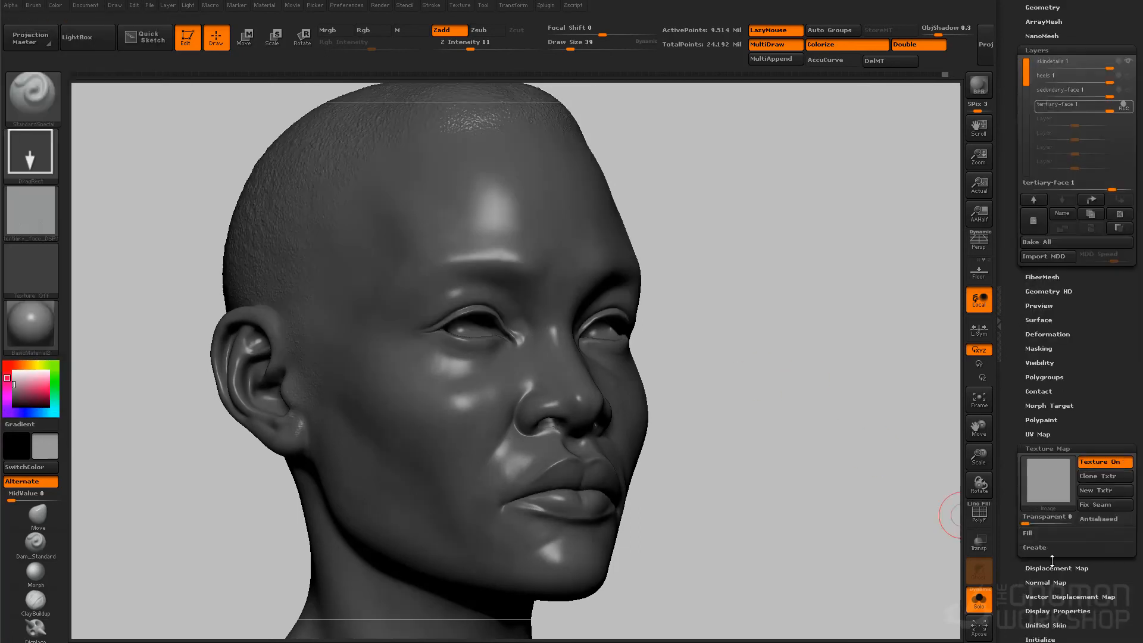
pyautogui.click(1056, 569)
pyautogui.click(1047, 306)
pyautogui.click(979, 287)
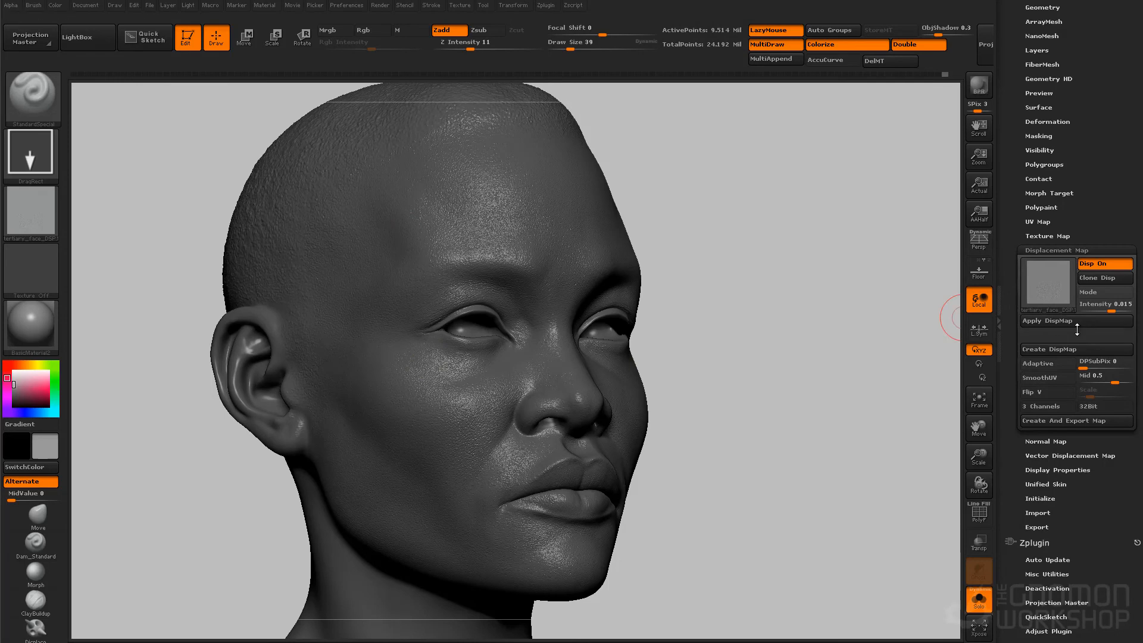
# Step: Add a new layer, hide tertiary-face, and name the new layer micro-face
pyautogui.moveTo(1012, 131); pyautogui.dragTo(1025, 355)
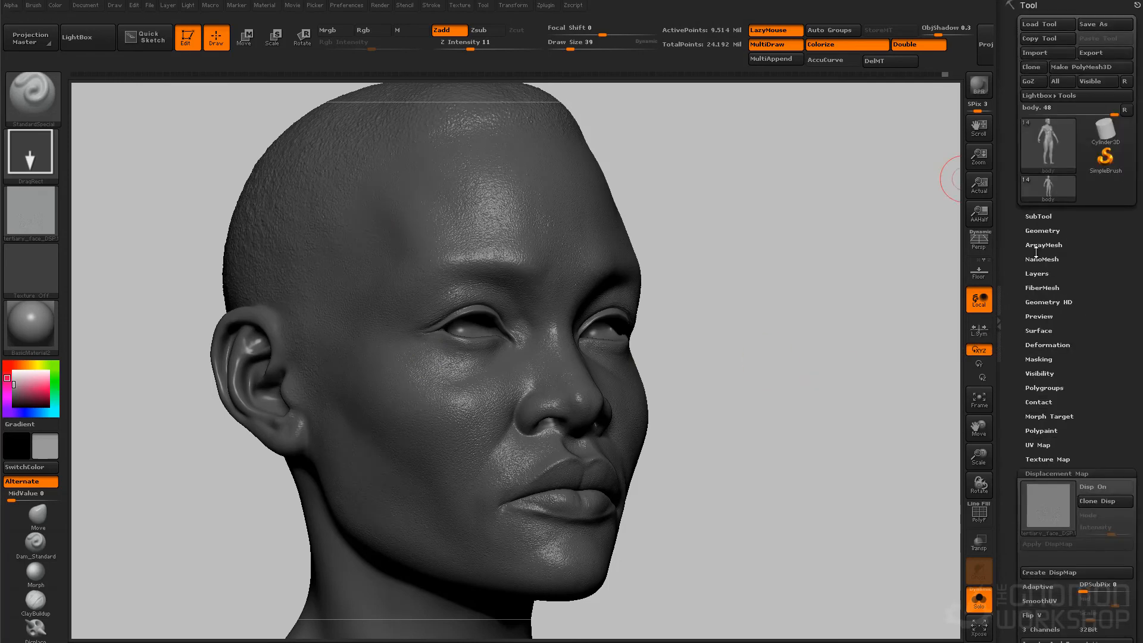
pyautogui.click(1037, 273)
pyautogui.click(1037, 444)
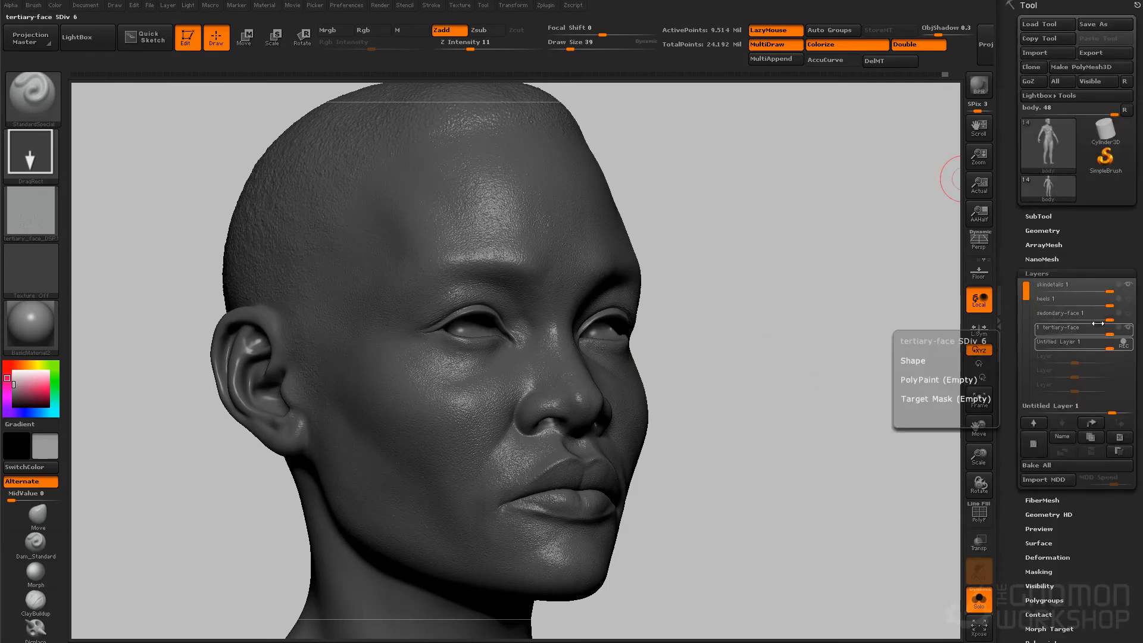
pyautogui.click(1128, 327)
pyautogui.click(1065, 437)
pyautogui.write('mi')
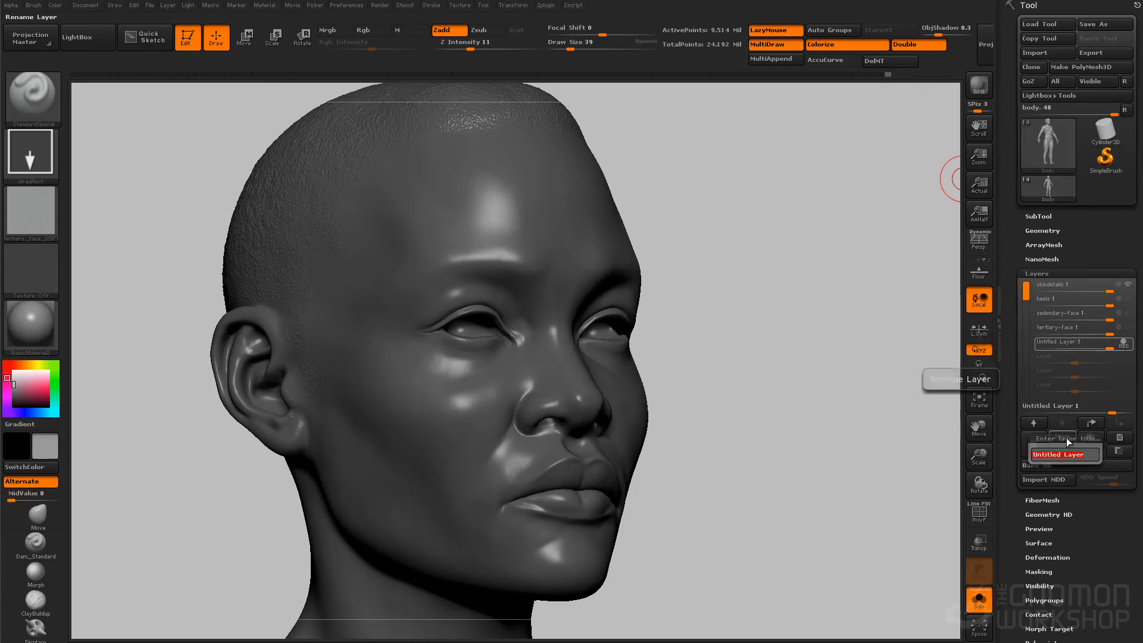
pyautogui.write('cro-face')
pyautogui.press('Return')
# Step: Import the micro face displacement map as an alpha and flip it vertically
pyautogui.click(24, 211)
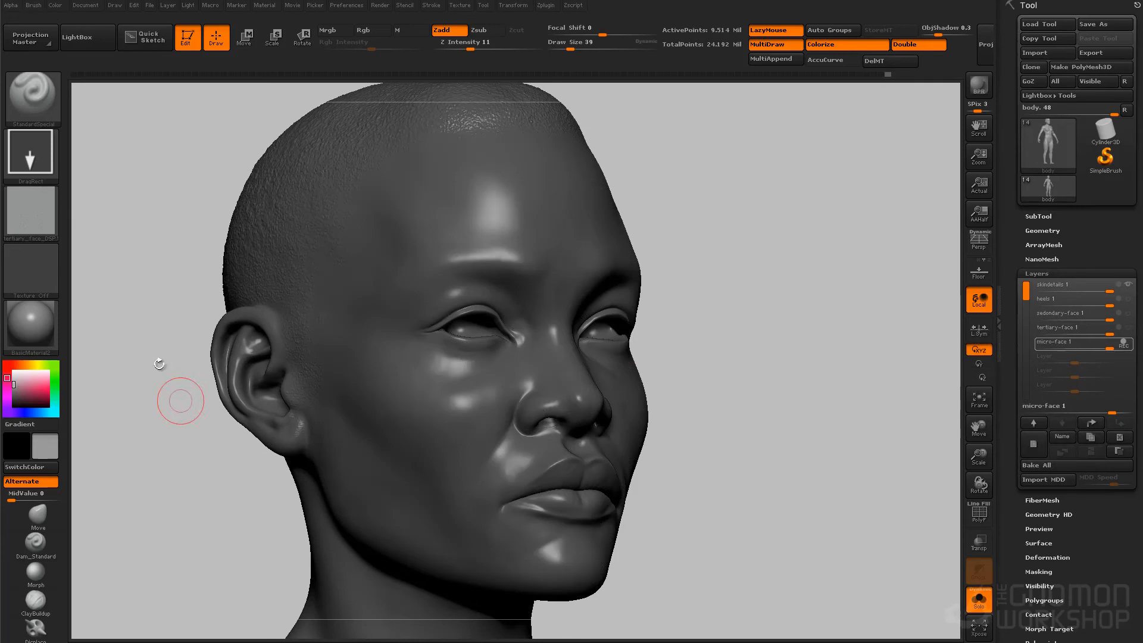
pyautogui.click(109, 448)
pyautogui.doubleClick(146, 108)
pyautogui.click(11, 5)
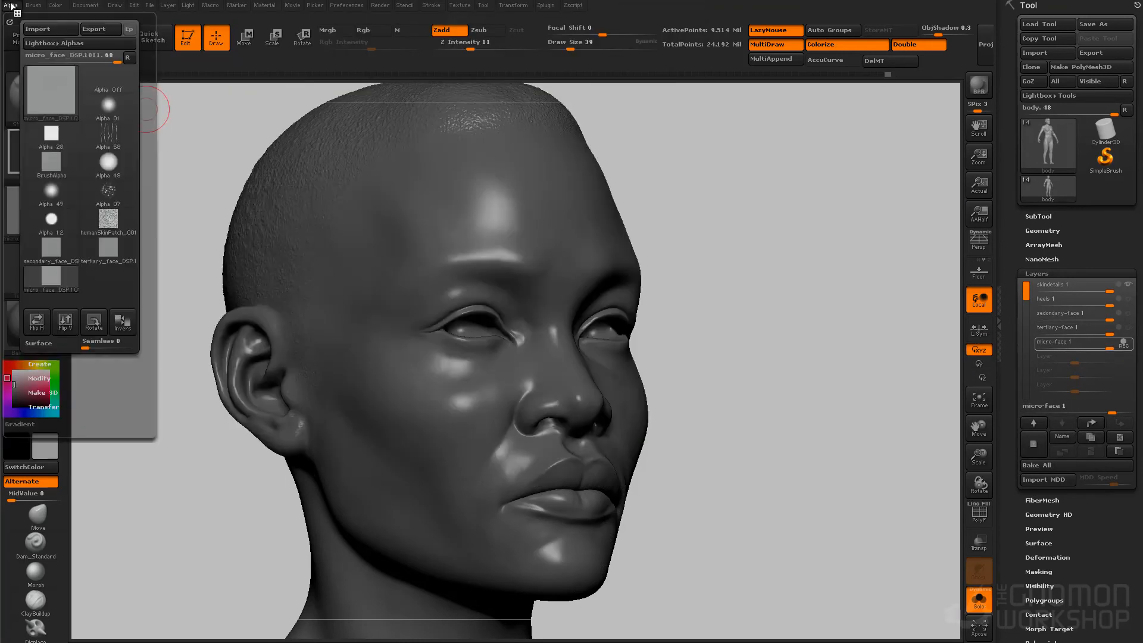
# Step: Assign the micro face alpha as the displacement map and apply it to the mesh
pyautogui.moveTo(1065, 618); pyautogui.dragTo(1059, 476)
pyautogui.click(1070, 519)
pyautogui.click(1048, 339)
pyautogui.click(349, 374)
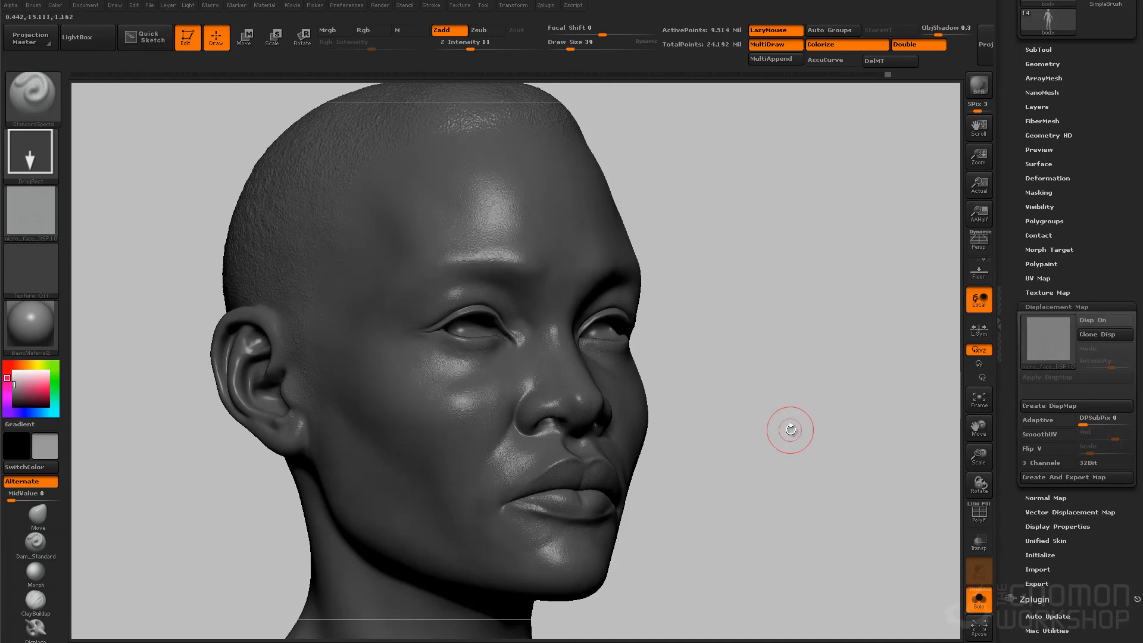
# Step: Turn off the texture display again and show the layer list
pyautogui.click(1057, 293)
pyautogui.click(1114, 309)
pyautogui.moveTo(1083, 135); pyautogui.dragTo(1082, 269)
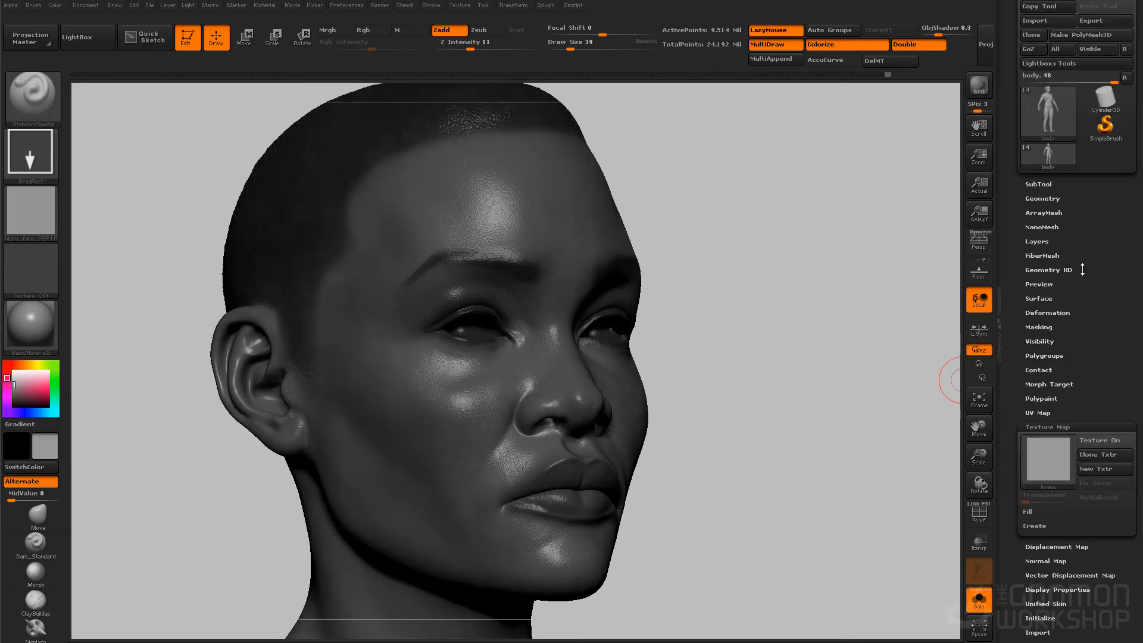
pyautogui.click(1037, 247)
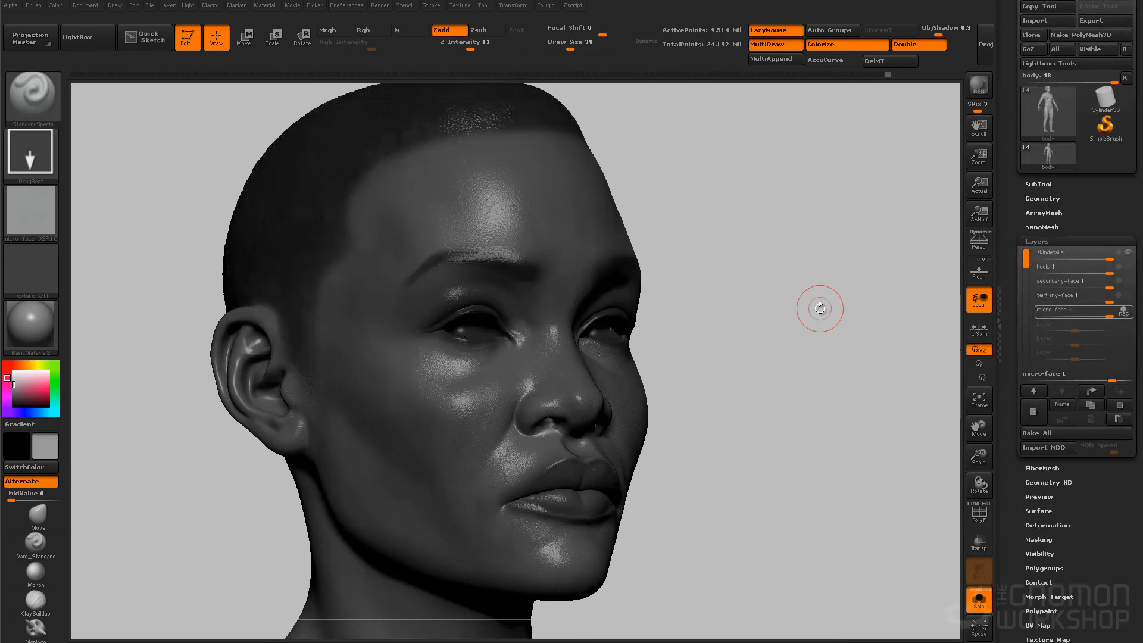
# Step: Select the Morph brush and show the whole body with its polygon wireframe
pyautogui.click(36, 573)
pyautogui.keyDown('alt'); pyautogui.moveTo(761, 466); pyautogui.dragTo(783, 331); pyautogui.keyUp('alt')
pyautogui.press('f')
pyautogui.hotkey('shift', 'f')
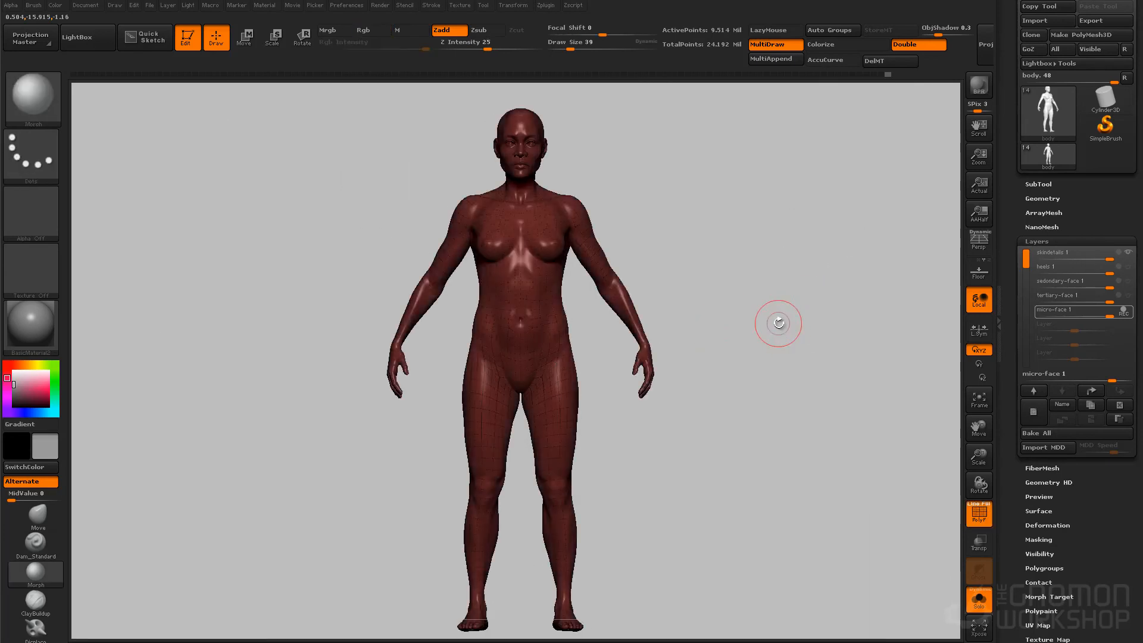
# Step: Save the tool as a new file version, changing the end of the file name to 3
pyautogui.scroll(-5, 1104, 485)
pyautogui.hotkey('ctrl', 'shift', 't')
pyautogui.click(312, 15)
pyautogui.doubleClick(134, 117)
pyautogui.click(162, 69)
pyautogui.click(137, 402)
pyautogui.click(138, 400)
pyautogui.press('BackSpace')
pyautogui.write('3')
pyautogui.press('Return')
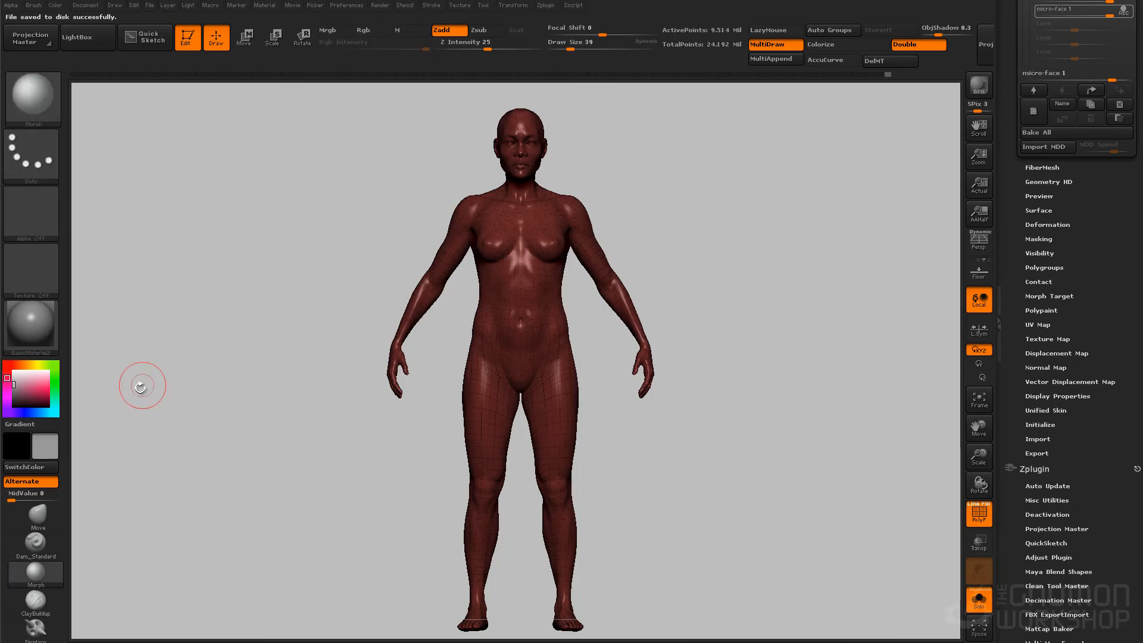
# Step: Lower the body by three subdivision levels and create polygroups from its UVs
pyautogui.hotkey('shift', 'd')
pyautogui.hotkey('shift', 'd')
pyautogui.hotkey('shift', 'd')
pyautogui.click(1045, 268)
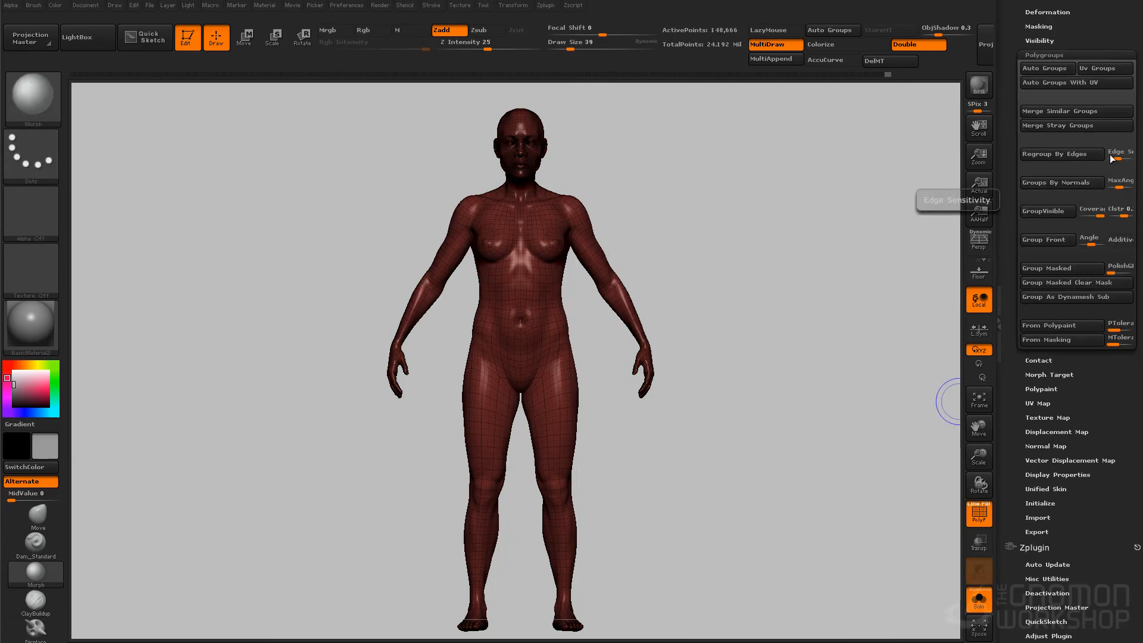
pyautogui.click(1099, 68)
# Step: Regroup the mesh into two polygroups, one for the head and neck and one for the rest of the body
pyautogui.keyDown('ctrl'); pyautogui.keyDown('shift'); pyautogui.click(538, 252); pyautogui.keyUp('shift'); pyautogui.keyUp('ctrl')
pyautogui.keyDown('ctrl'); pyautogui.keyDown('shift'); pyautogui.click(540, 251); pyautogui.keyUp('shift'); pyautogui.keyUp('ctrl')
pyautogui.keyDown('ctrl'); pyautogui.keyDown('shift'); pyautogui.moveTo(444, 89); pyautogui.dragTo(645, 226); pyautogui.keyUp('shift'); pyautogui.keyUp('ctrl')
pyautogui.hotkey('ctrl', 'w')
pyautogui.keyDown('ctrl'); pyautogui.keyDown('shift'); pyautogui.click(634, 203); pyautogui.keyUp('shift'); pyautogui.keyUp('ctrl')
pyautogui.keyDown('ctrl'); pyautogui.keyDown('shift'); pyautogui.click(529, 169); pyautogui.keyUp('shift'); pyautogui.keyUp('ctrl')
pyautogui.keyDown('ctrl'); pyautogui.keyDown('shift'); pyautogui.click(531, 170); pyautogui.keyUp('shift'); pyautogui.keyUp('ctrl')
pyautogui.hotkey('ctrl', 'w')
pyautogui.keyDown('ctrl'); pyautogui.keyDown('shift'); pyautogui.click(609, 161); pyautogui.keyUp('shift'); pyautogui.keyUp('ctrl')
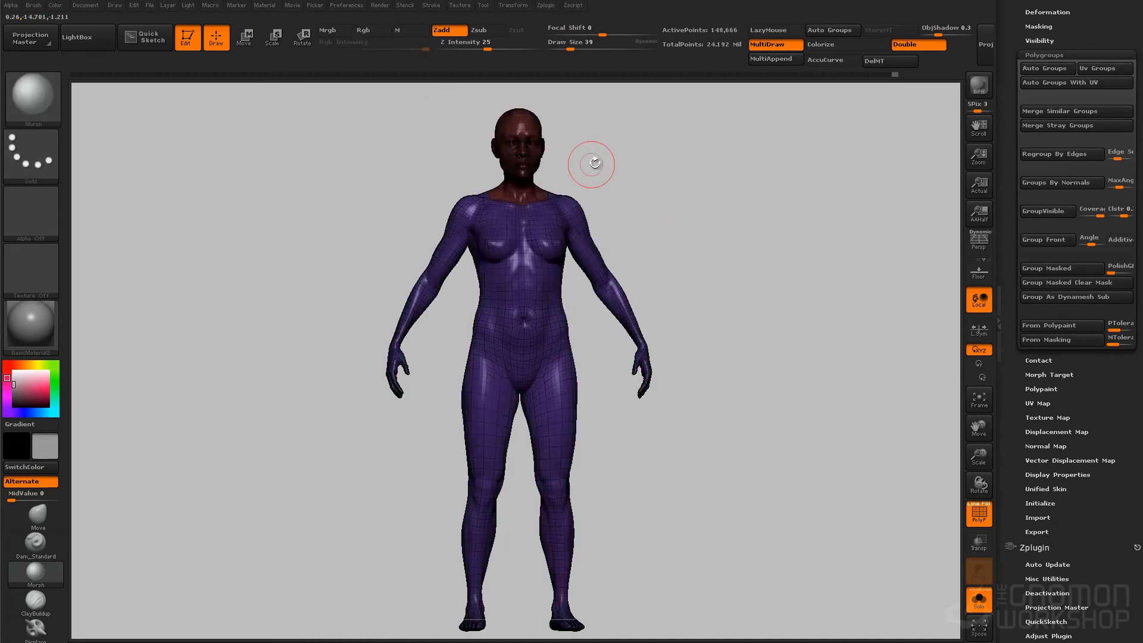
# Step: Turn off the wireframe and mask only the head by masking the isolated body group, showing everything, and inverting the mask
pyautogui.hotkey('shift', 'f')
pyautogui.keyDown('ctrl'); pyautogui.keyDown('shift'); pyautogui.click(530, 219); pyautogui.keyUp('shift'); pyautogui.keyUp('ctrl')
pyautogui.keyDown('ctrl'); pyautogui.moveTo(254, 144); pyautogui.dragTo(702, 633); pyautogui.keyUp('ctrl')
pyautogui.keyDown('ctrl'); pyautogui.keyDown('shift'); pyautogui.click(781, 460); pyautogui.keyUp('shift'); pyautogui.keyUp('ctrl')
pyautogui.keyDown('ctrl'); pyautogui.click(781, 459); pyautogui.keyUp('ctrl')
# Step: Raise the body to subdivision level 6
pyautogui.moveTo(1090, 5); pyautogui.dragTo(1088, 314)
pyautogui.click(1038, 251)
pyautogui.click(1047, 211)
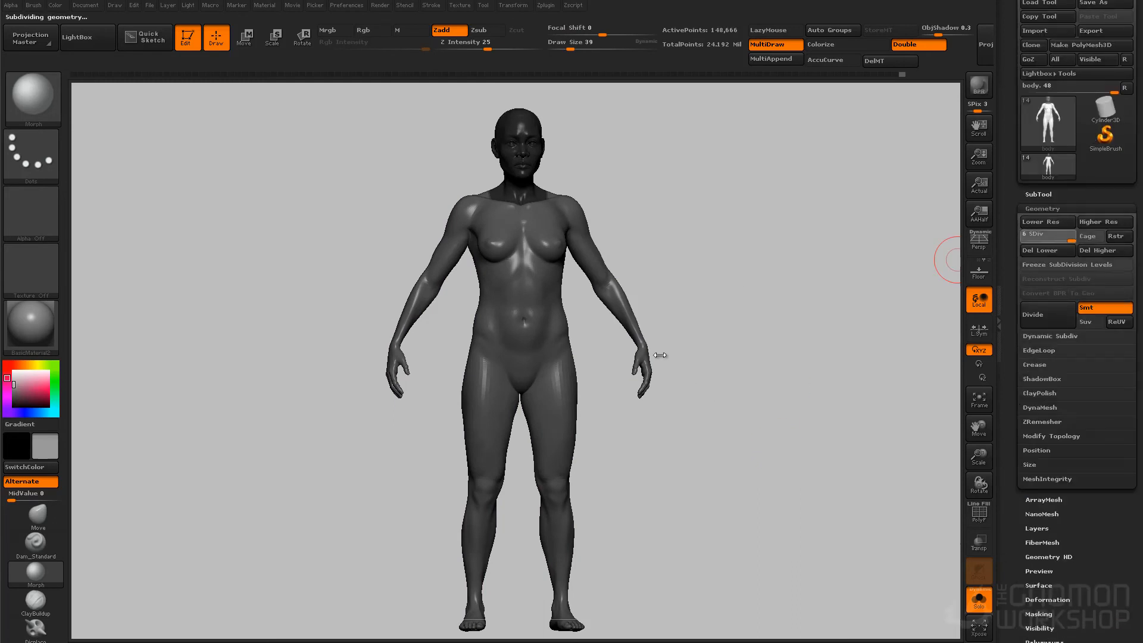
# Step: Set the active colour to white and switch the body's material to BumpViewerMaterial
pyautogui.press('s')
pyautogui.moveTo(551, 371); pyautogui.dragTo(570, 371)
pyautogui.moveTo(537, 352)
pyautogui.keyDown('ctrl'); pyautogui.mouseDown(button='right')
pyautogui.moveTo(528, 373)
pyautogui.moveTo(551, 436)
pyautogui.mouseUp(button='right'); pyautogui.keyUp('ctrl')
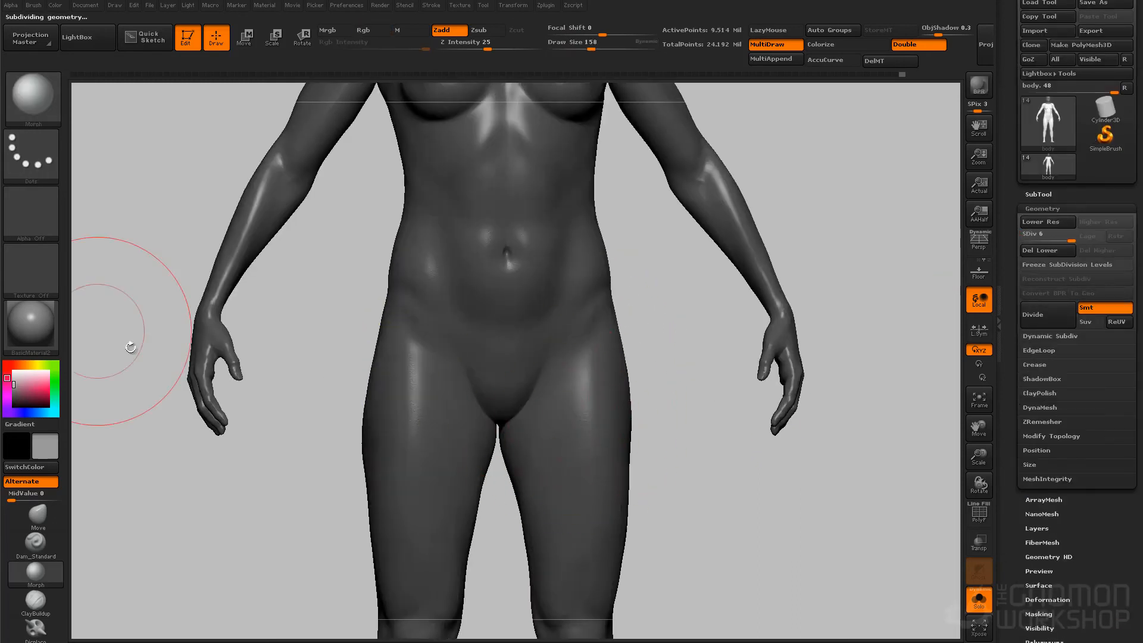
pyautogui.moveTo(15, 380); pyautogui.dragTo(5, 364)
pyautogui.moveTo(693, 499); pyautogui.dragTo(735, 420, button='right')
pyautogui.click(38, 343)
pyautogui.click(776, 526)
pyautogui.keyDown('alt'); pyautogui.moveTo(581, 572); pyautogui.dragTo(627, 319, button='right'); pyautogui.keyUp('alt')
pyautogui.moveTo(643, 386); pyautogui.dragTo(708, 387, button='right')
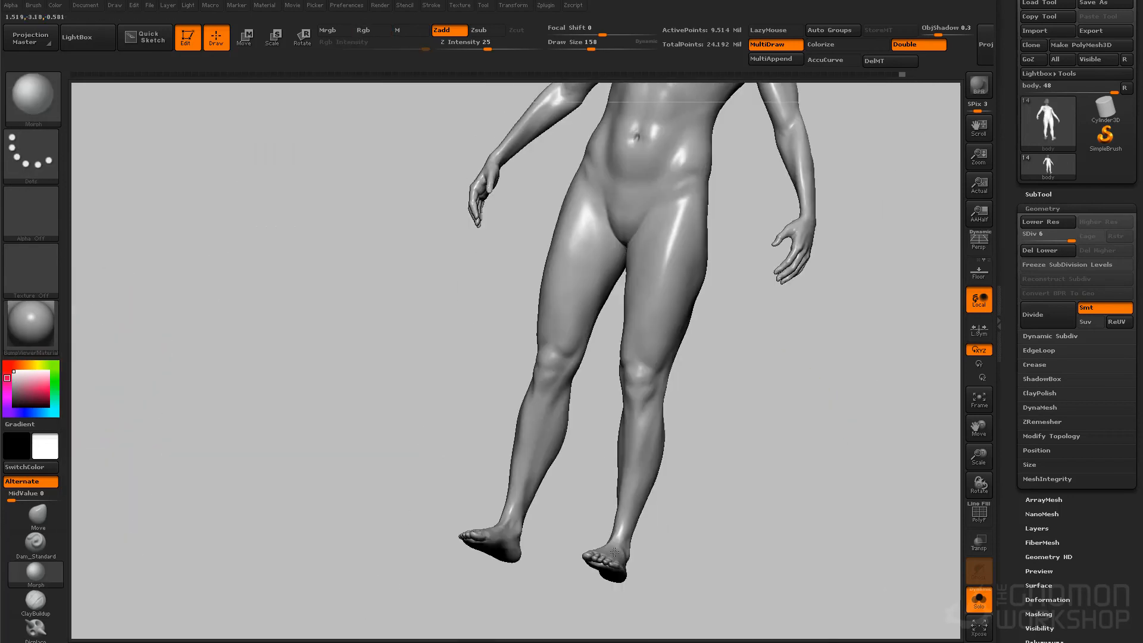
# Step: Examine the arms, chest, neck and head of the body at close range from several angles
pyautogui.keyDown('shift'); pyautogui.moveTo(709, 464); pyautogui.dragTo(772, 468, button='right'); pyautogui.keyUp('shift')
pyautogui.keyDown('ctrl'); pyautogui.moveTo(694, 260); pyautogui.dragTo(711, 595, button='right'); pyautogui.keyUp('ctrl')
pyautogui.moveTo(805, 234); pyautogui.dragTo(693, 356, button='right')
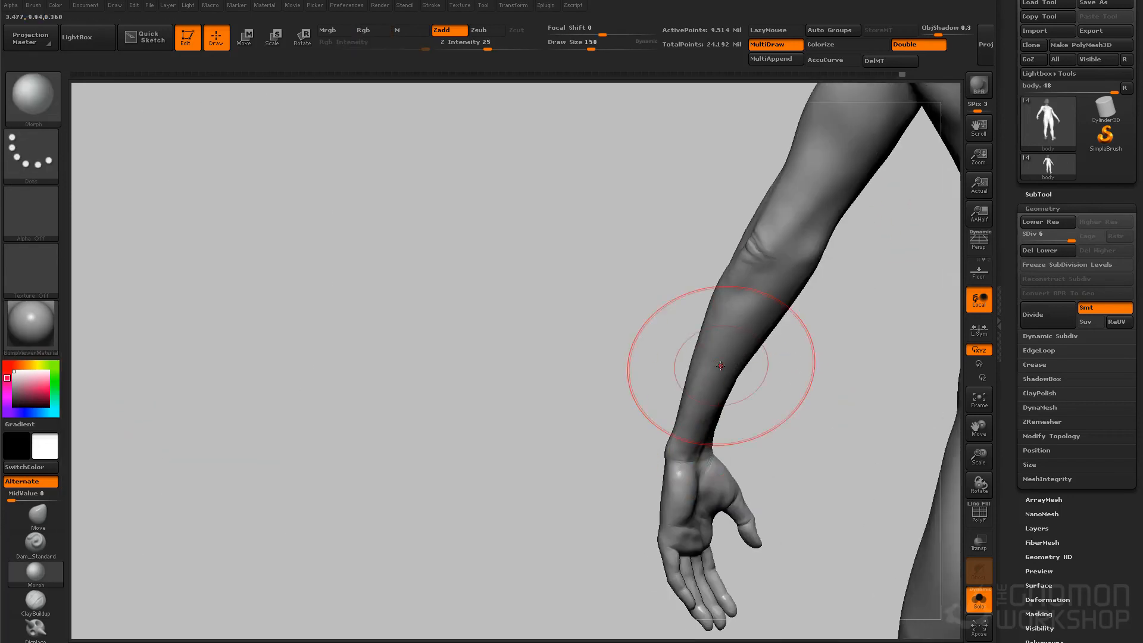
pyautogui.moveTo(720, 530); pyautogui.dragTo(395, 484, button='right')
pyautogui.keyDown('alt'); pyautogui.moveTo(335, 142); pyautogui.dragTo(400, 288, button='right'); pyautogui.keyUp('alt')
pyautogui.keyDown('alt'); pyautogui.moveTo(383, 144); pyautogui.dragTo(559, 421, button='right'); pyautogui.keyUp('alt')
pyautogui.moveTo(280, 239); pyautogui.dragTo(300, 275, button='right')
pyautogui.keyDown('ctrl'); pyautogui.moveTo(557, 375); pyautogui.dragTo(566, 437, button='right'); pyautogui.keyUp('ctrl')
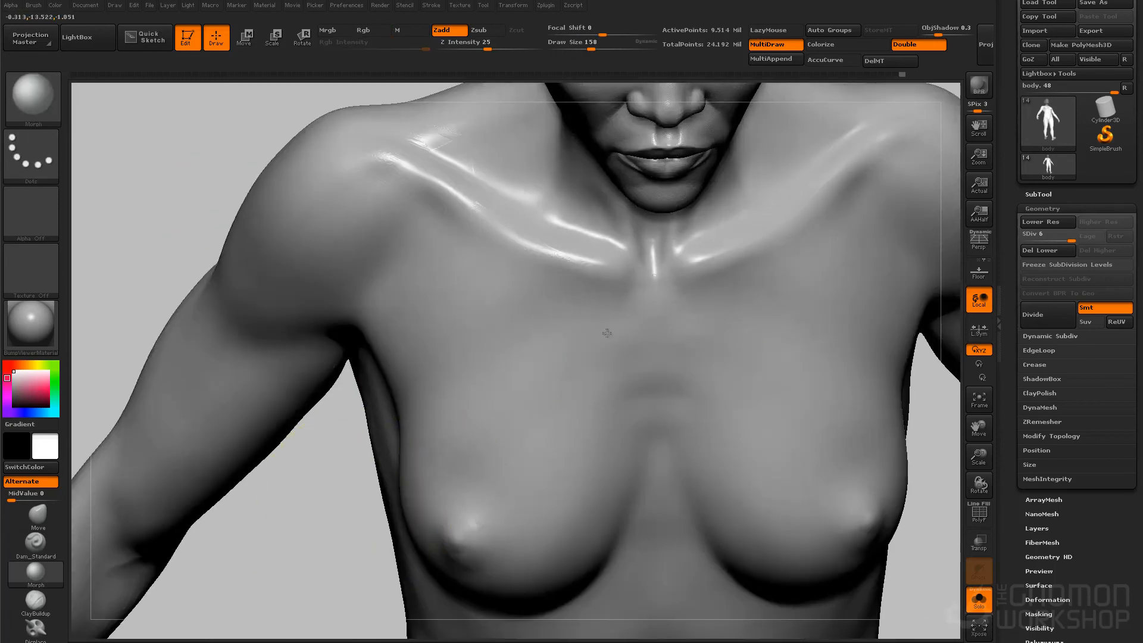
pyautogui.keyDown('ctrl'); pyautogui.moveTo(718, 274); pyautogui.dragTo(757, 154, button='right'); pyautogui.keyUp('ctrl')
pyautogui.moveTo(824, 337); pyautogui.dragTo(934, 306, button='right')
pyautogui.keyDown('ctrl'); pyautogui.moveTo(792, 586); pyautogui.dragTo(779, 519, button='right'); pyautogui.keyUp('ctrl')
pyautogui.keyDown('ctrl'); pyautogui.moveTo(665, 519); pyautogui.dragTo(601, 388, button='right'); pyautogui.keyUp('ctrl')
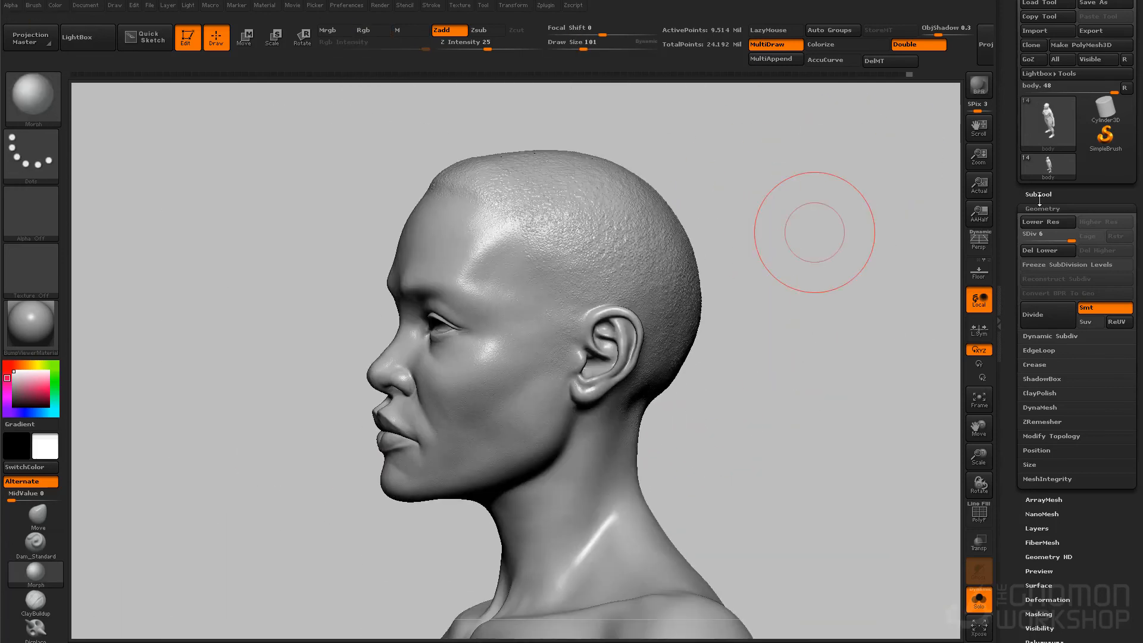
# Step: Switch the body's material to BasicMaterial and turn on recording for the micro-face layer
pyautogui.click(1037, 194)
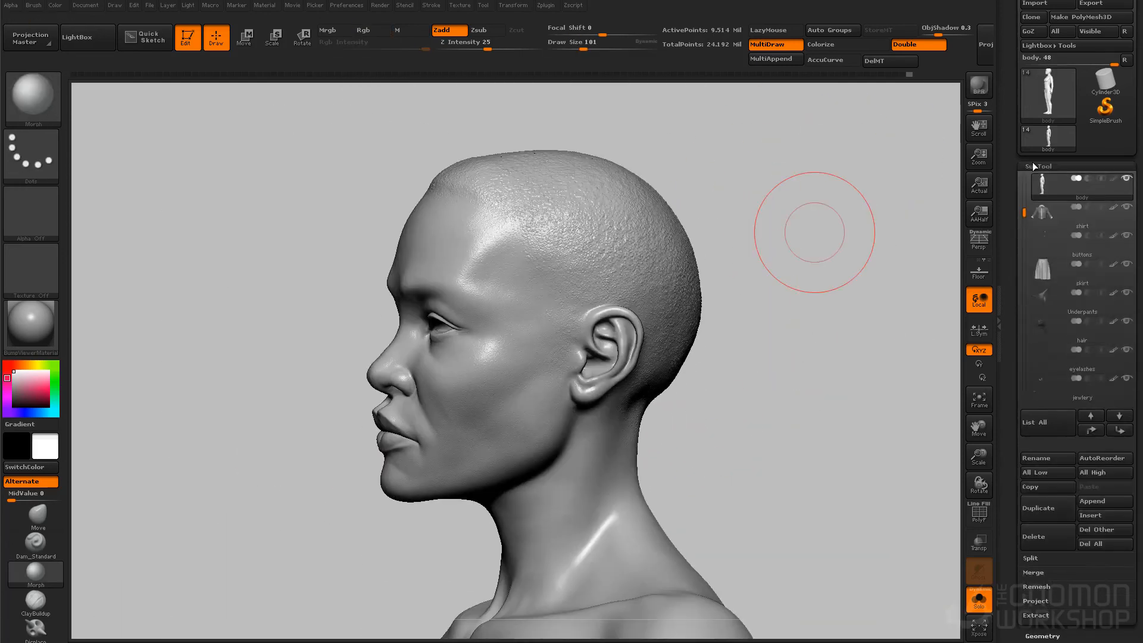
pyautogui.click(1038, 166)
pyautogui.click(1036, 224)
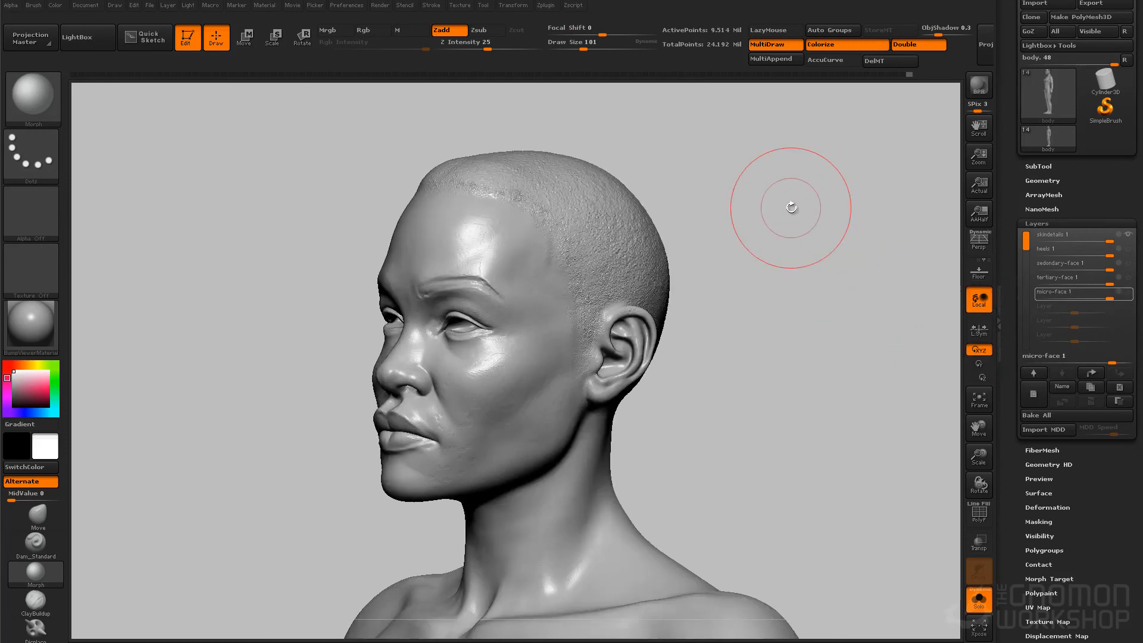
pyautogui.click(31, 325)
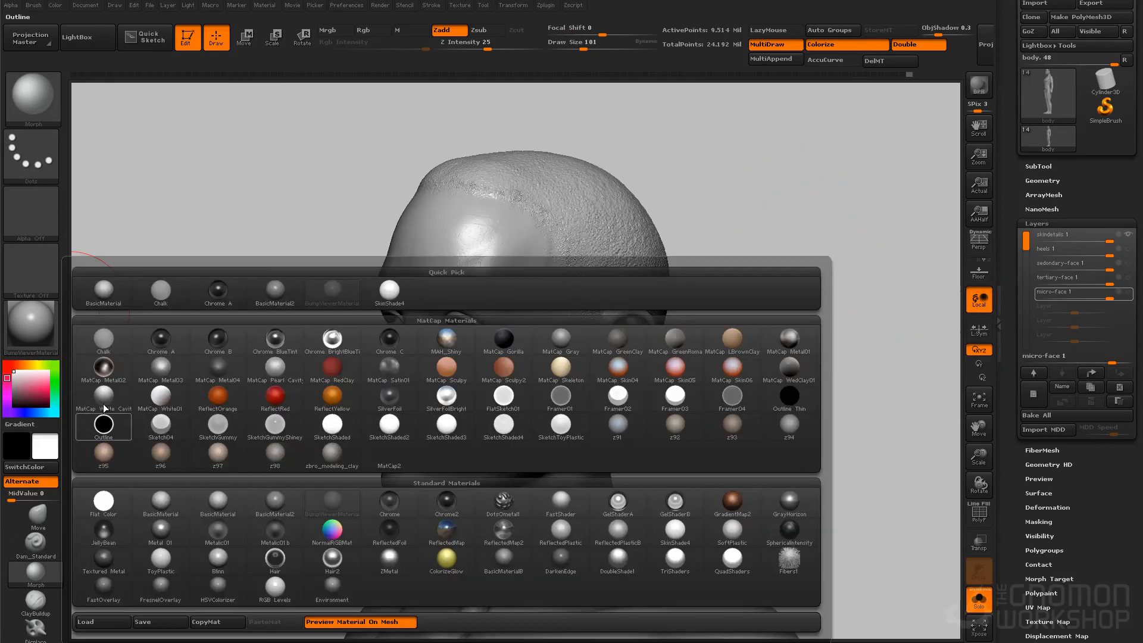
pyautogui.click(160, 500)
pyautogui.click(1123, 294)
pyautogui.moveTo(721, 302); pyautogui.dragTo(773, 362)
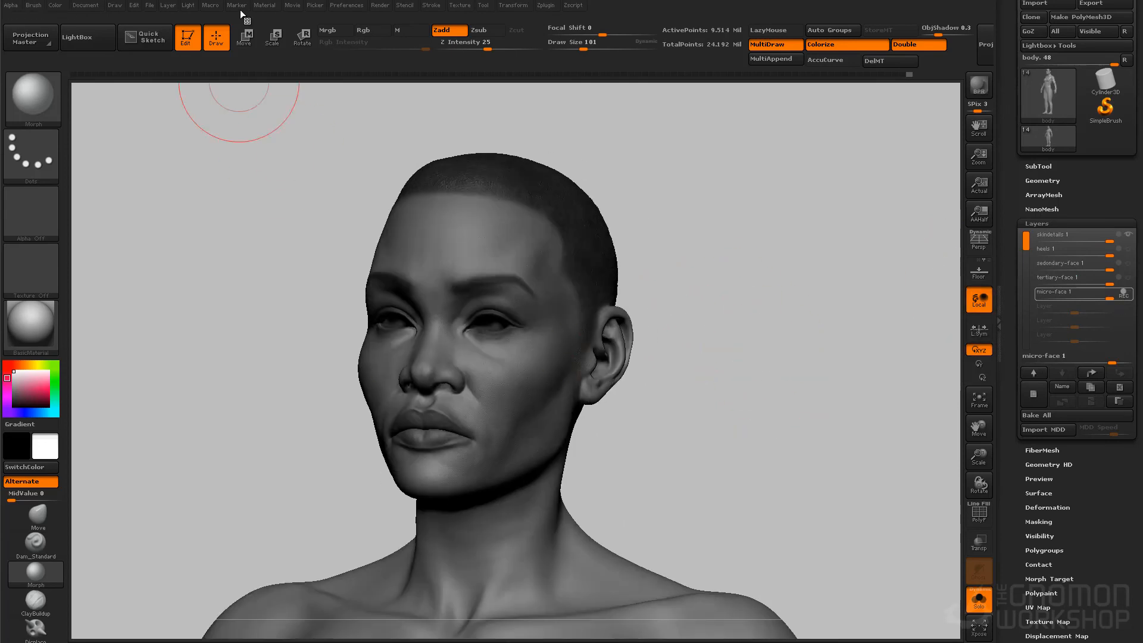
# Step: Adjust the Specular value of BasicMaterial in its material modifiers
pyautogui.click(265, 6)
pyautogui.click(295, 237)
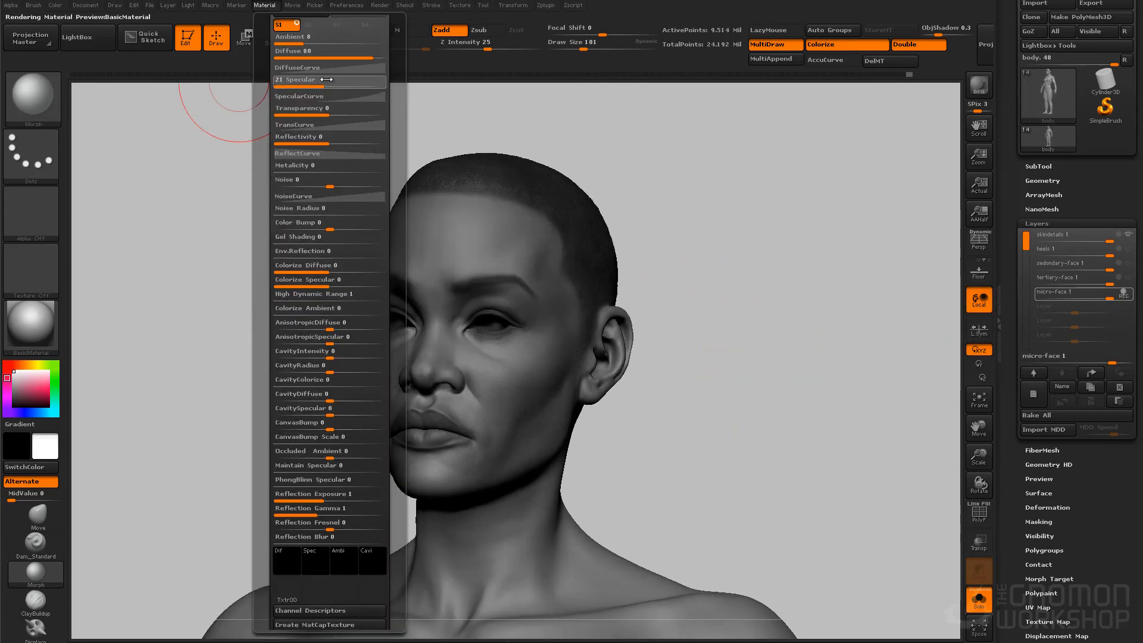
pyautogui.moveTo(315, 84); pyautogui.dragTo(339, 83)
# Step: Examine the micro-face detail on the head and check the neck, torso and arms for unwanted displacement
pyautogui.moveTo(783, 416)
pyautogui.mouseDown()
pyautogui.moveTo(730, 506)
pyautogui.moveTo(732, 444)
pyautogui.mouseUp()
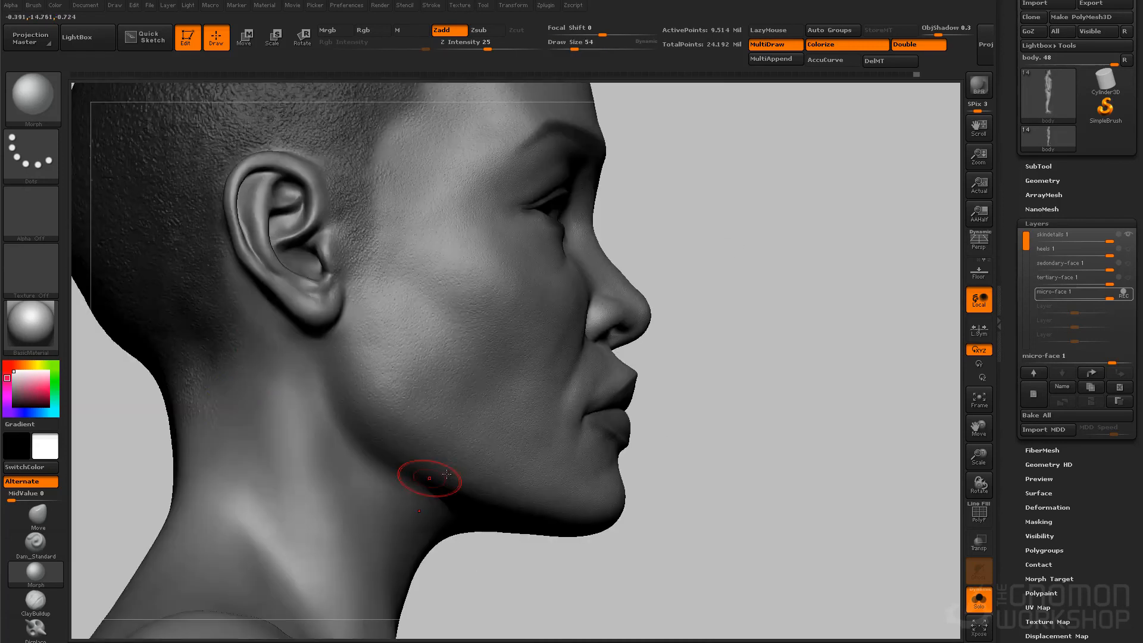
pyautogui.press('shift')
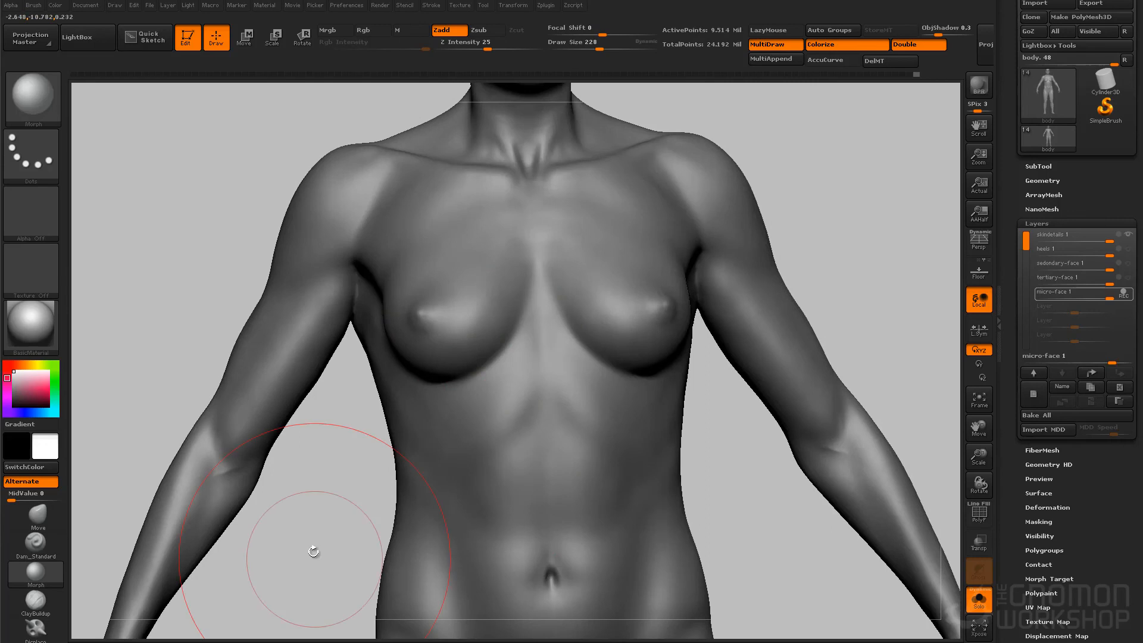
pyautogui.moveTo(314, 552); pyautogui.dragTo(588, 307)
pyautogui.keyDown('alt'); pyautogui.moveTo(536, 418); pyautogui.dragTo(556, 622); pyautogui.keyUp('alt')
pyautogui.moveTo(631, 440); pyautogui.dragTo(766, 387)
pyautogui.moveTo(320, 384); pyautogui.dragTo(666, 291)
pyautogui.keyDown('alt'); pyautogui.moveTo(309, 348); pyautogui.dragTo(720, 476); pyautogui.keyUp('alt')
# Step: Preview the tertiary-face and secondary-face layers one at a time in place of the micro-face layer
pyautogui.click(1123, 294)
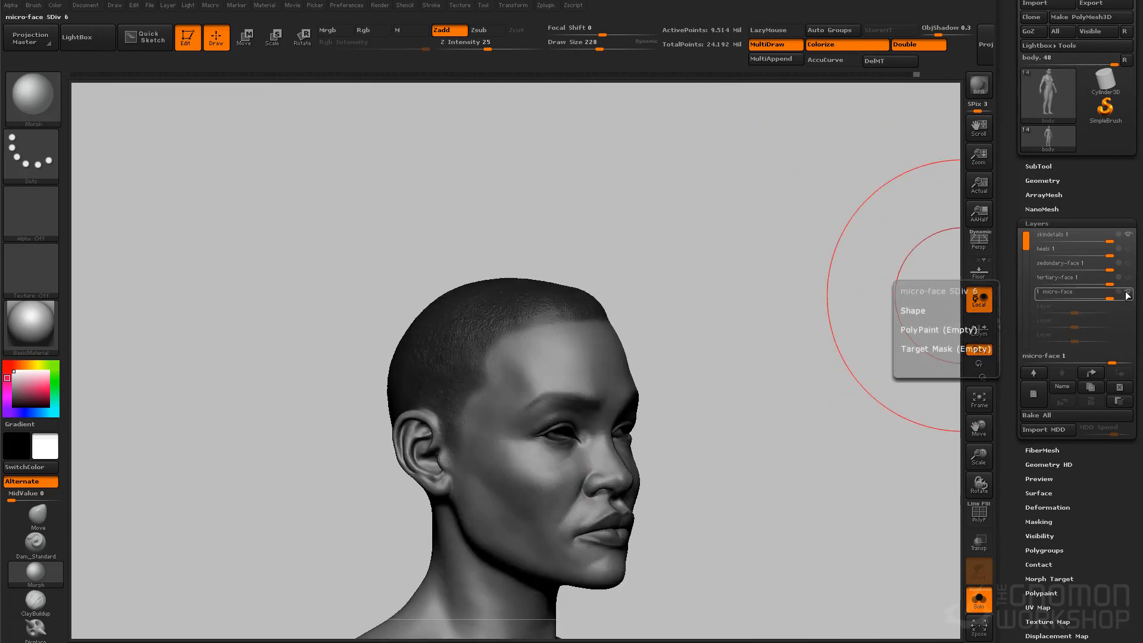
pyautogui.click(1124, 278)
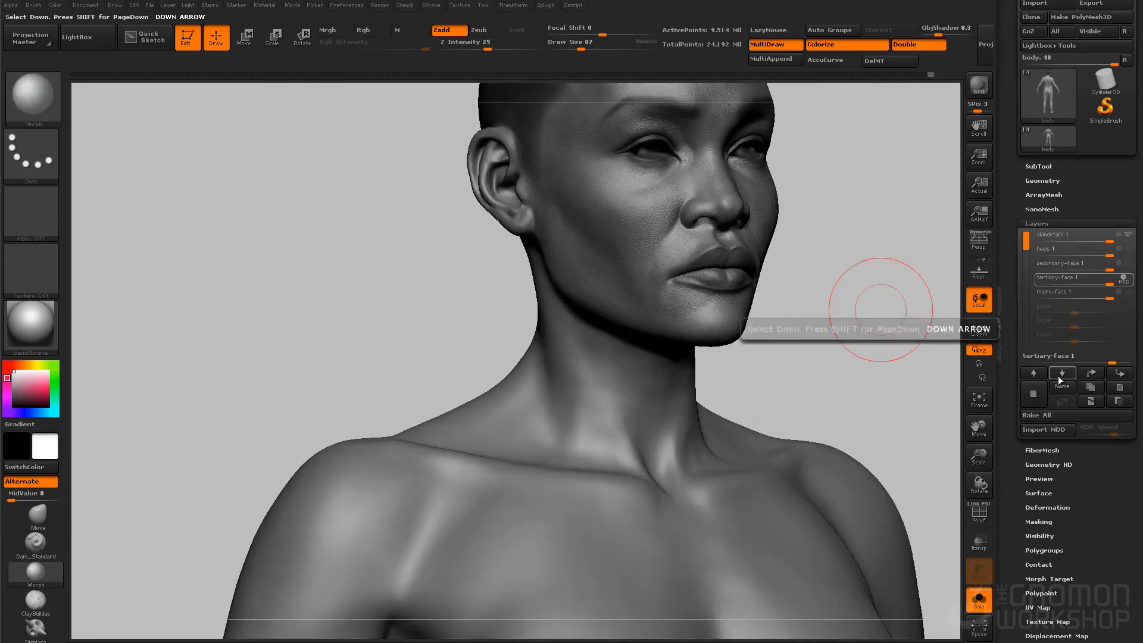
pyautogui.click(1123, 266)
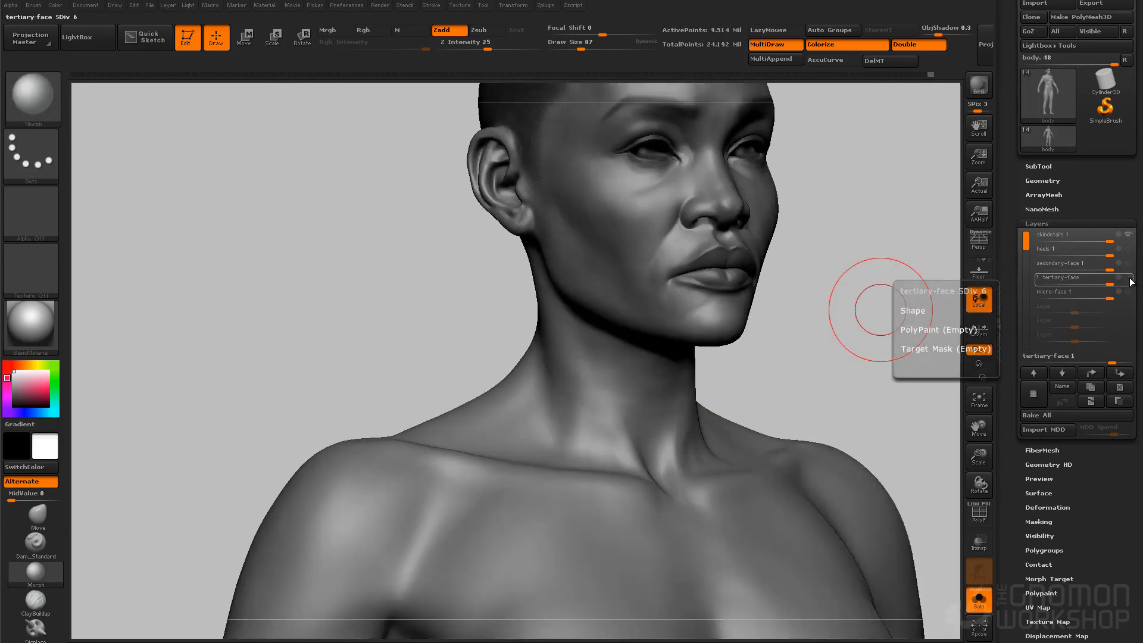
pyautogui.click(1123, 263)
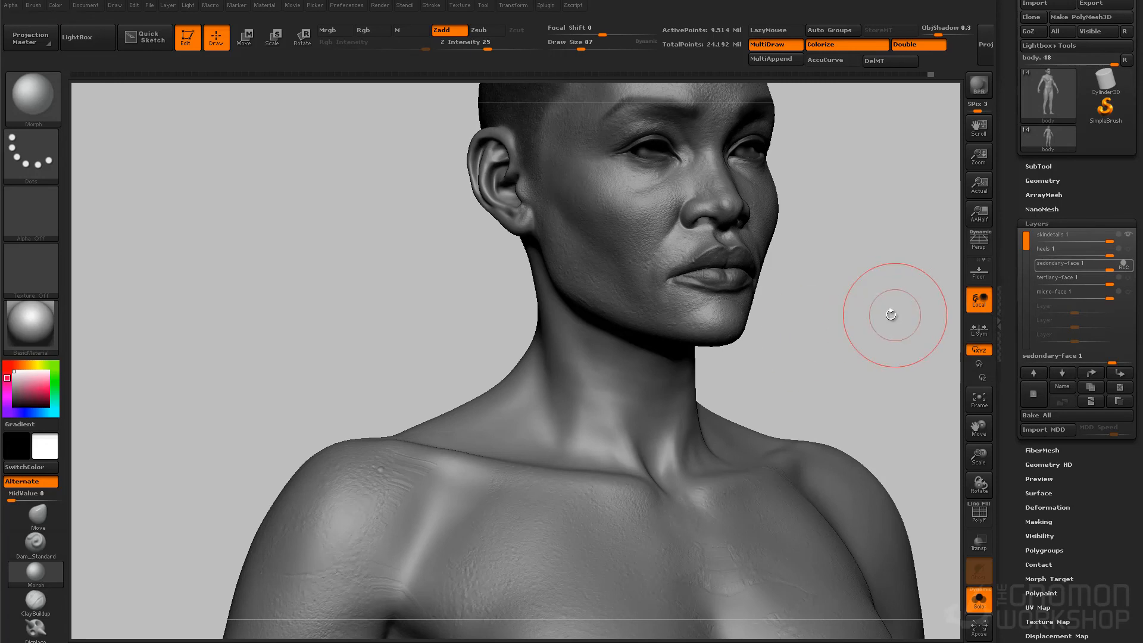
# Step: Examine the torso, hands, legs and feet with only the secondary-face layer recording
pyautogui.press('s')
pyautogui.moveTo(413, 545); pyautogui.dragTo(420, 545)
pyautogui.keyDown('ctrl'); pyautogui.moveTo(563, 491); pyautogui.dragTo(457, 421, button='right'); pyautogui.keyUp('ctrl')
pyautogui.keyDown('alt'); pyautogui.moveTo(451, 463); pyautogui.dragTo(499, 265, button='right'); pyautogui.keyUp('alt')
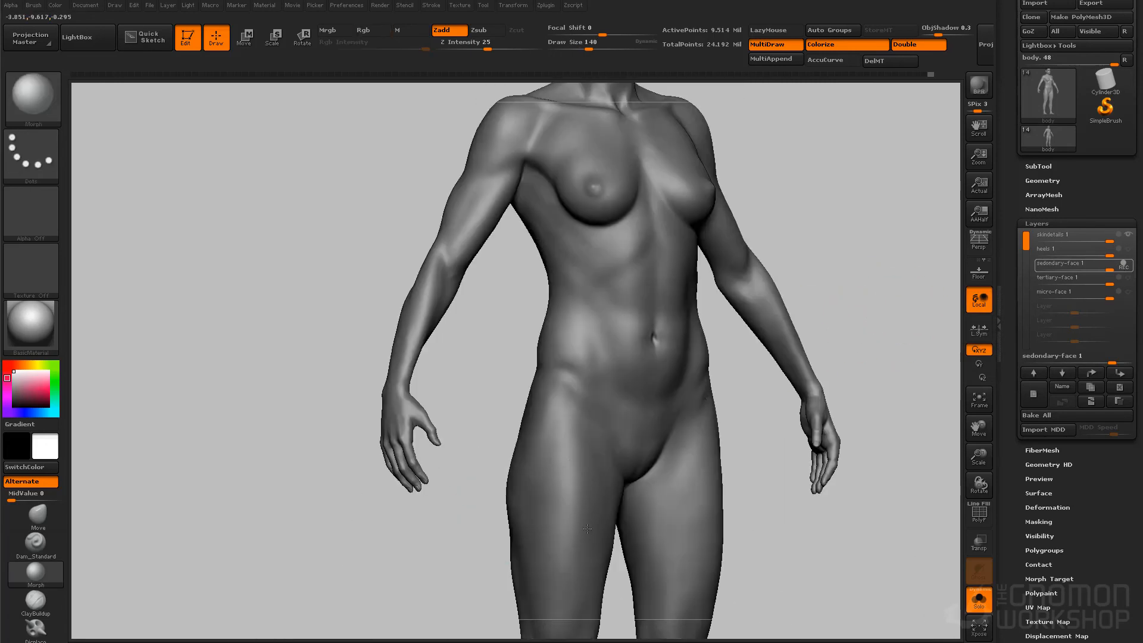
pyautogui.keyDown('alt'); pyautogui.moveTo(513, 542); pyautogui.dragTo(584, 309, button='right'); pyautogui.keyUp('alt')
pyautogui.keyDown('alt'); pyautogui.moveTo(586, 535); pyautogui.dragTo(551, 320, button='right'); pyautogui.keyUp('alt')
pyautogui.moveTo(472, 532)
pyautogui.mouseDown(button='right')
pyautogui.moveTo(530, 516)
pyautogui.moveTo(512, 506)
pyautogui.mouseUp(button='right')
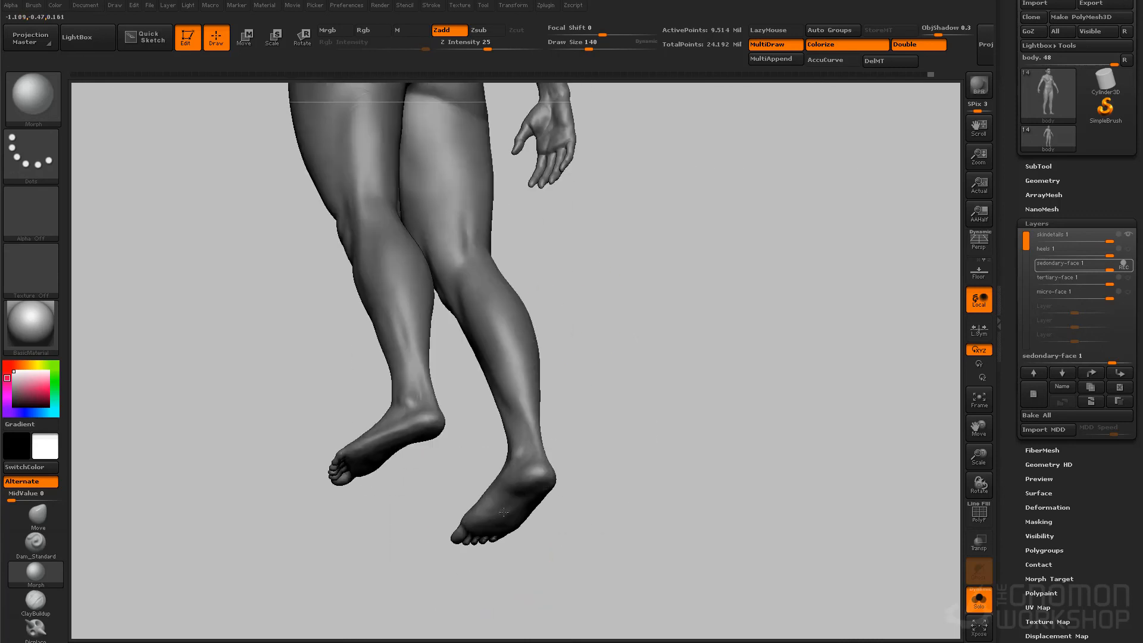
pyautogui.moveTo(527, 413); pyautogui.dragTo(649, 204, button='right')
pyautogui.keyDown('alt'); pyautogui.moveTo(650, 204); pyautogui.dragTo(557, 423, button='right'); pyautogui.keyUp('alt')
# Step: Examine the secondary-face detail on the head, around the ear, cheek and forehead
pyautogui.moveTo(875, 113)
pyautogui.keyDown('alt'); pyautogui.mouseDown()
pyautogui.moveTo(845, 286)
pyautogui.moveTo(767, 208)
pyautogui.mouseUp(); pyautogui.keyUp('alt')
pyautogui.press('s')
pyautogui.moveTo(590, 337); pyautogui.dragTo(578, 336)
pyautogui.moveTo(515, 255); pyautogui.dragTo(455, 280)
pyautogui.moveTo(810, 220)
pyautogui.mouseDown()
pyautogui.moveTo(788, 270)
pyautogui.moveTo(828, 416)
pyautogui.mouseUp()
pyautogui.keyDown('shift'); pyautogui.moveTo(744, 273); pyautogui.dragTo(729, 292); pyautogui.keyUp('shift')
pyautogui.moveTo(881, 262)
pyautogui.mouseDown()
pyautogui.moveTo(400, 325)
pyautogui.moveTo(632, 206)
pyautogui.moveTo(676, 350)
pyautogui.moveTo(742, 283)
pyautogui.moveTo(843, 250)
pyautogui.moveTo(845, 482)
pyautogui.mouseUp()
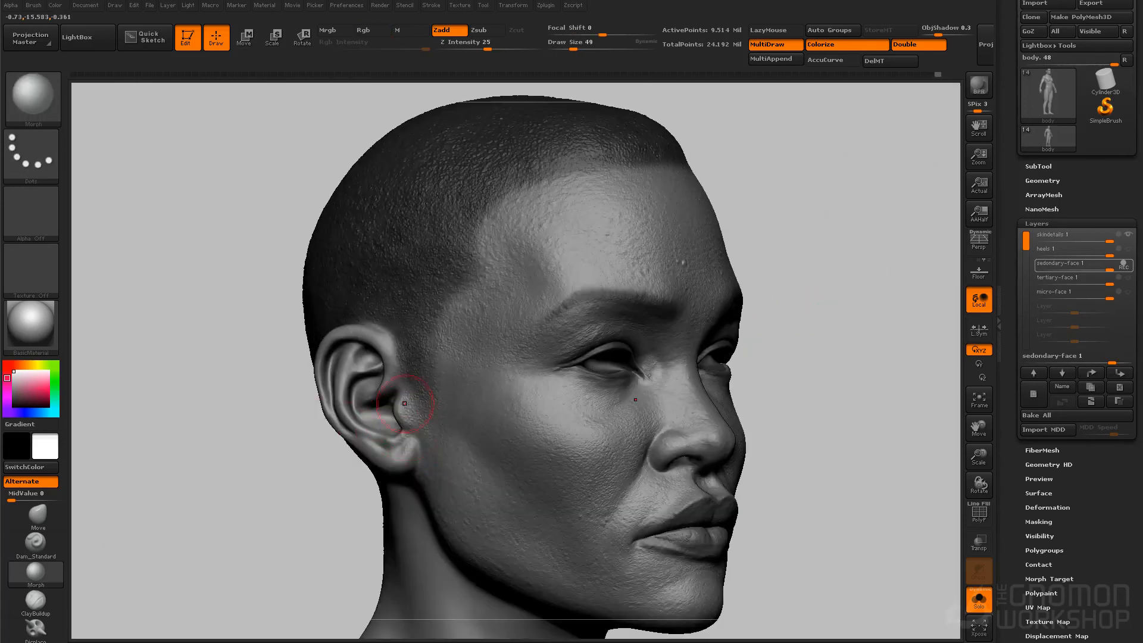
pyautogui.press('shift')
pyautogui.keyDown('shift'); pyautogui.click(387, 373); pyautogui.keyUp('shift')
pyautogui.keyDown('shift'); pyautogui.moveTo(857, 288); pyautogui.dragTo(852, 332); pyautogui.keyUp('shift')
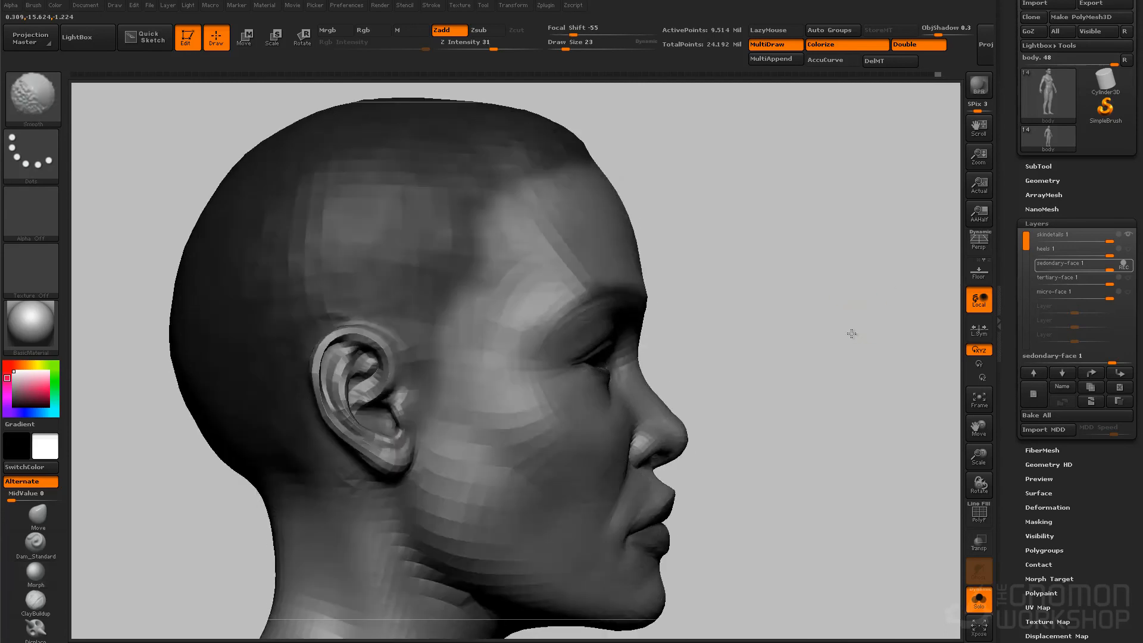
# Step: Show the tertiary-face and micro-face layers together with the secondary-face layer
pyautogui.click(1127, 278)
pyautogui.click(1127, 293)
pyautogui.moveTo(766, 251); pyautogui.dragTo(890, 359)
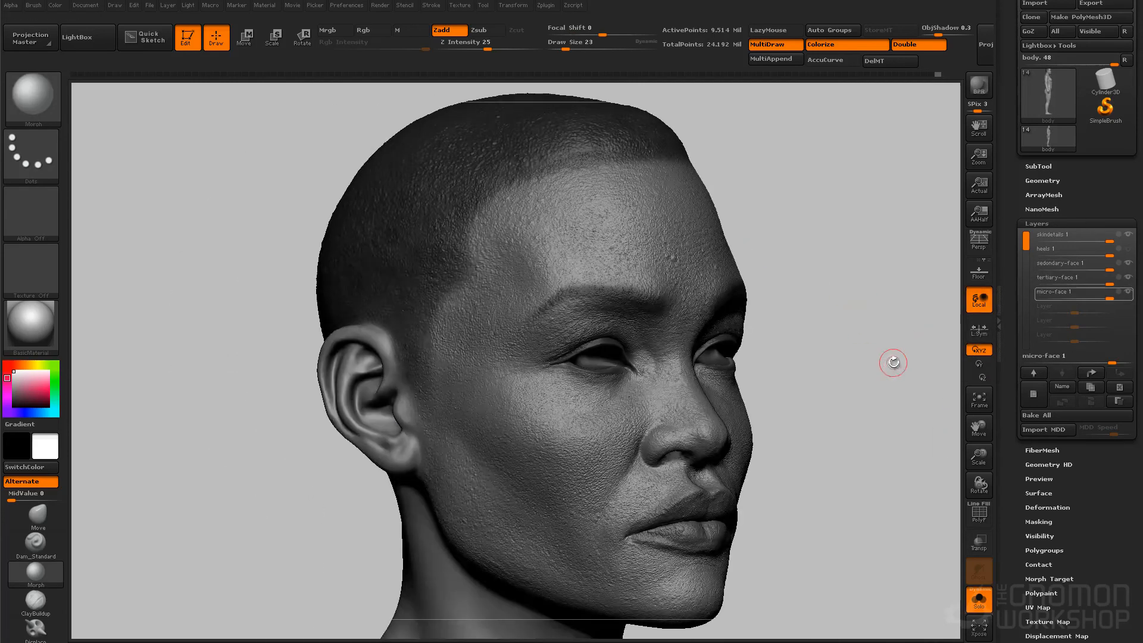
# Step: Set the intensity of the secondary-face, tertiary-face and micro-face layers to 0.5 each
pyautogui.click(1058, 262)
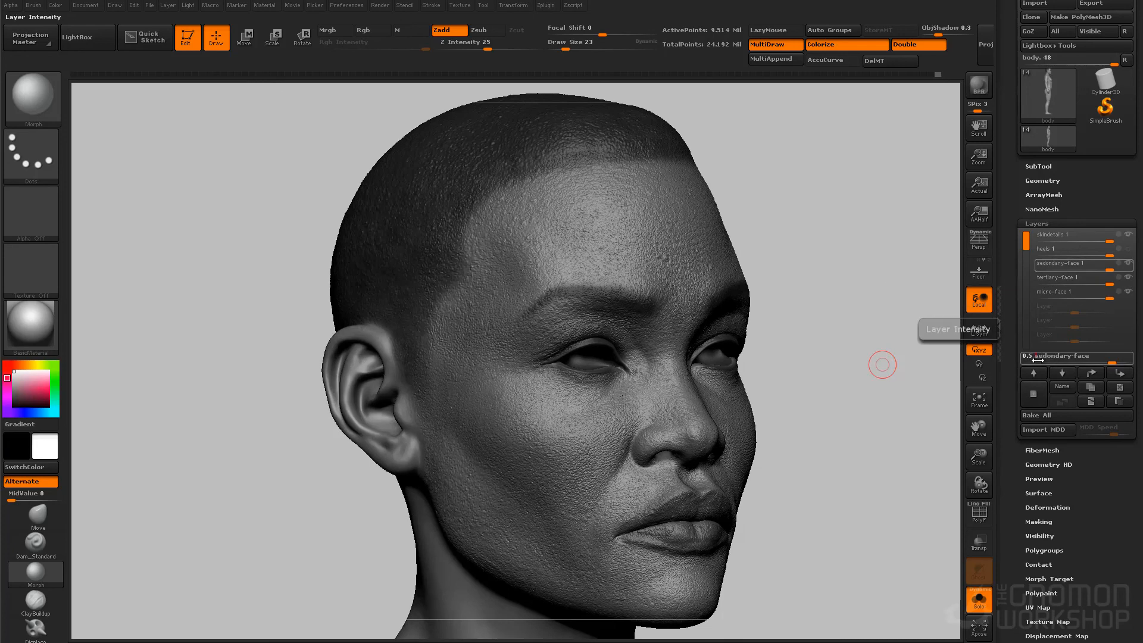
pyautogui.press('Return')
pyautogui.click(1072, 282)
pyautogui.click(1053, 355)
pyautogui.write('0.5')
pyautogui.press('Return')
pyautogui.click(1054, 291)
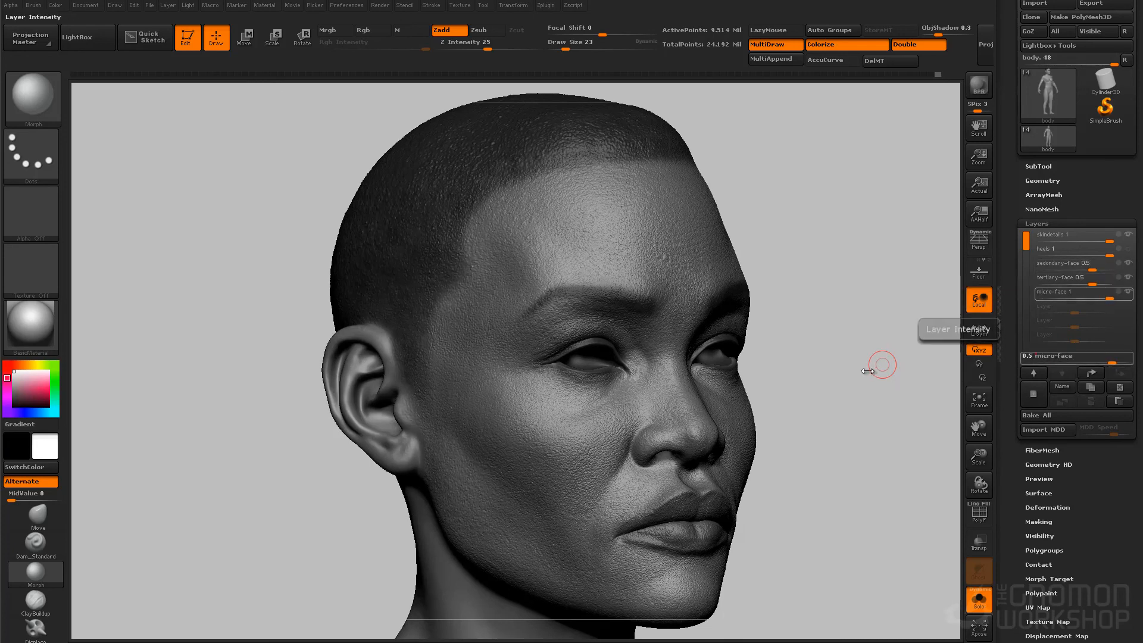
pyautogui.press('Return')
pyautogui.keyDown('ctrl'); pyautogui.moveTo(821, 416); pyautogui.dragTo(920, 575, button='right'); pyautogui.keyUp('ctrl')
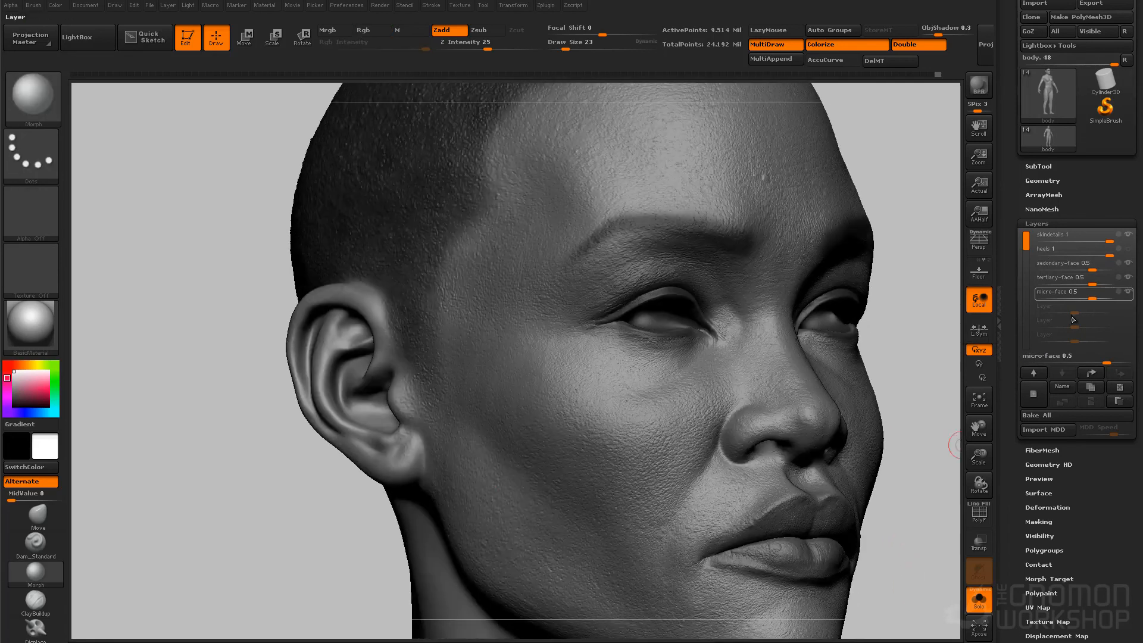
pyautogui.moveTo(910, 328); pyautogui.dragTo(864, 463)
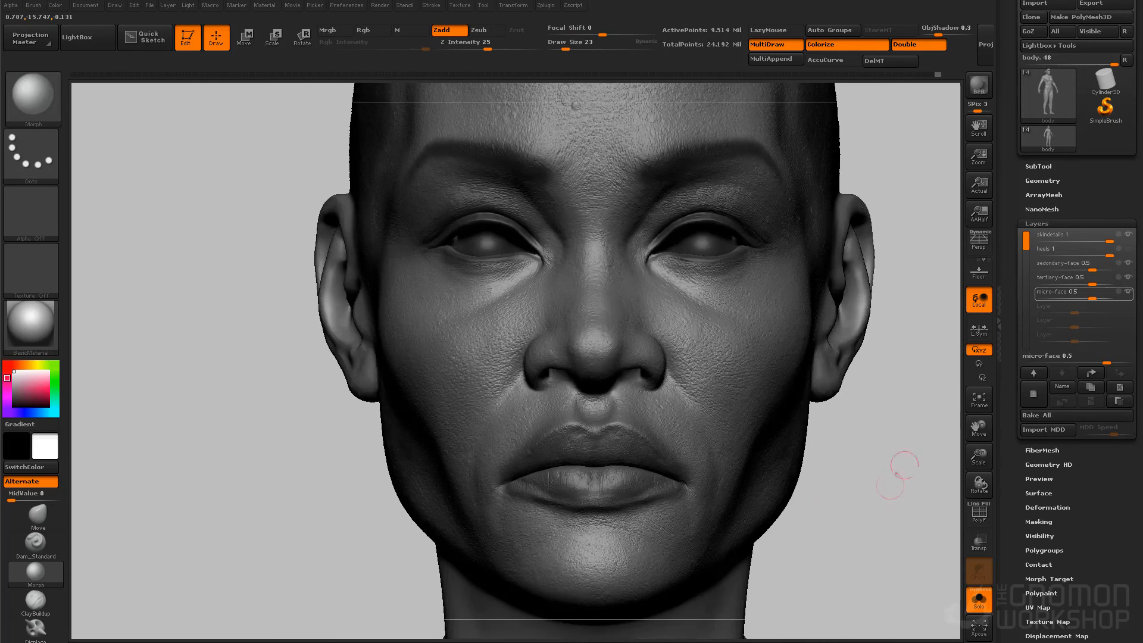
# Step: Add a new layer to the body and name it body-pores
pyautogui.click(1034, 393)
pyautogui.click(1059, 386)
pyautogui.write('body-poses')
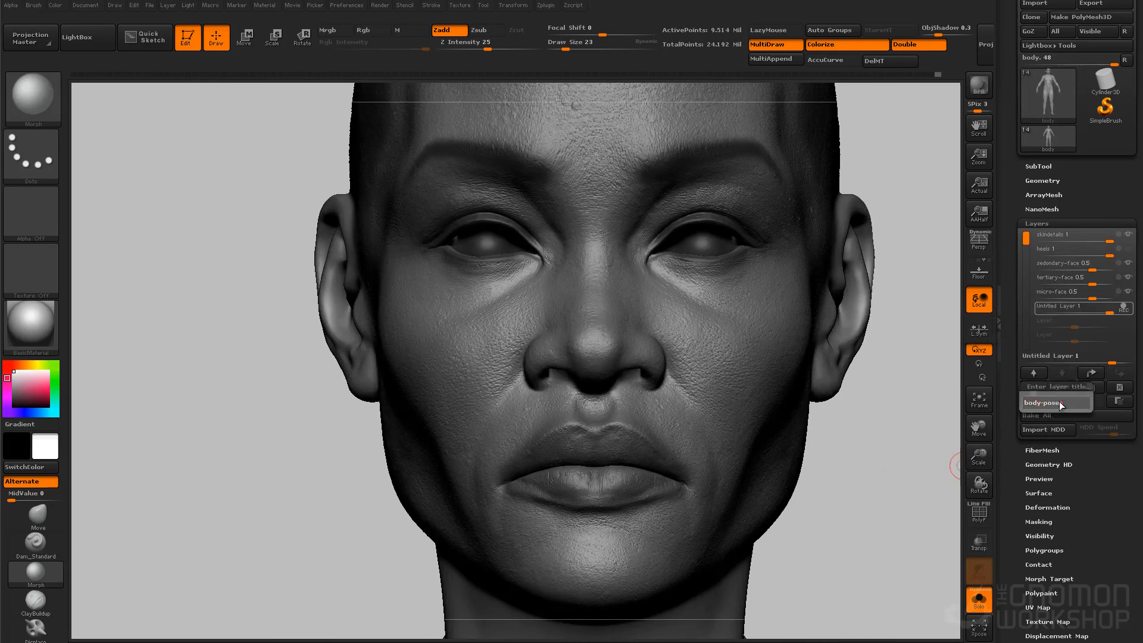
pyautogui.press('Return')
pyautogui.scroll(-3, 1054, 505)
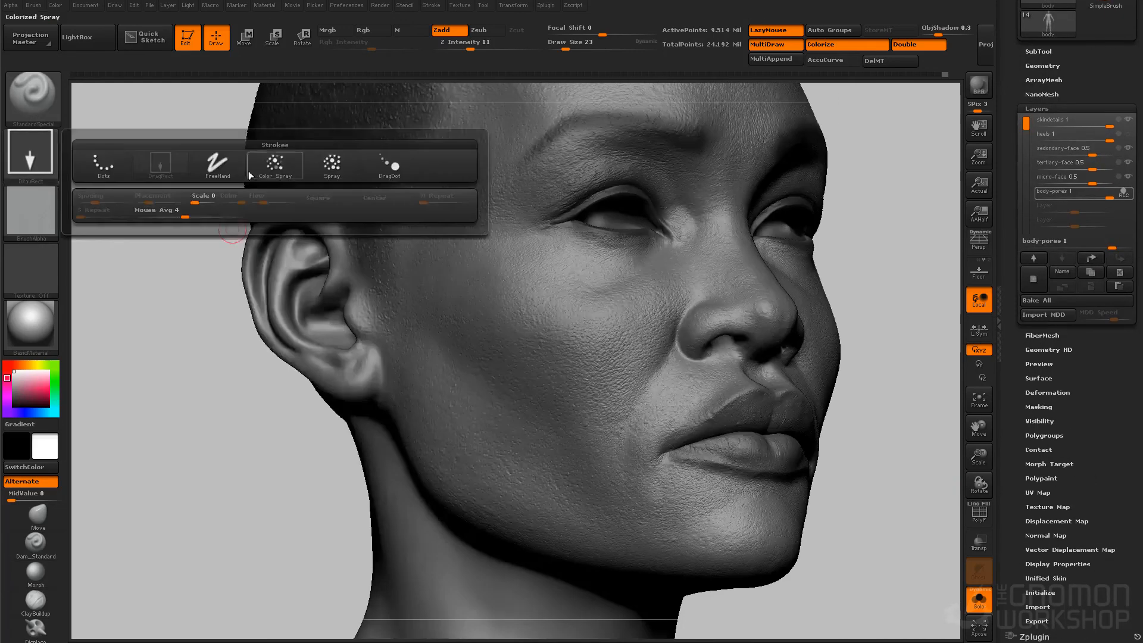
# Step: Give the sculpting brush the Spray stroke and a speckled alpha
pyautogui.click(43, 217)
pyautogui.click(111, 473)
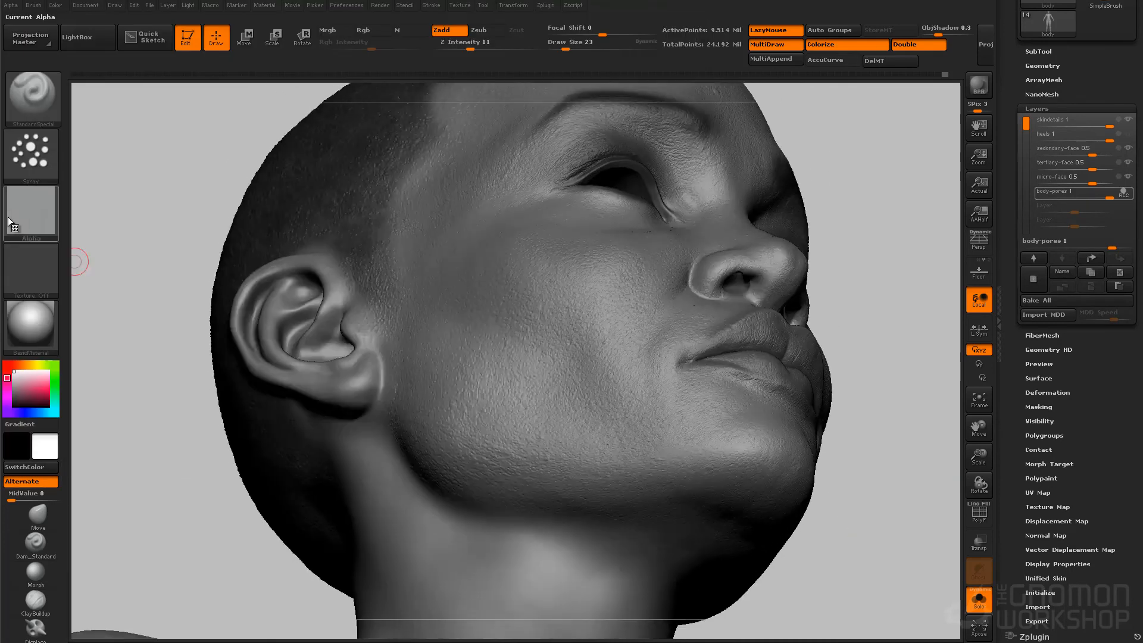
pyautogui.click(11, 223)
pyautogui.click(563, 298)
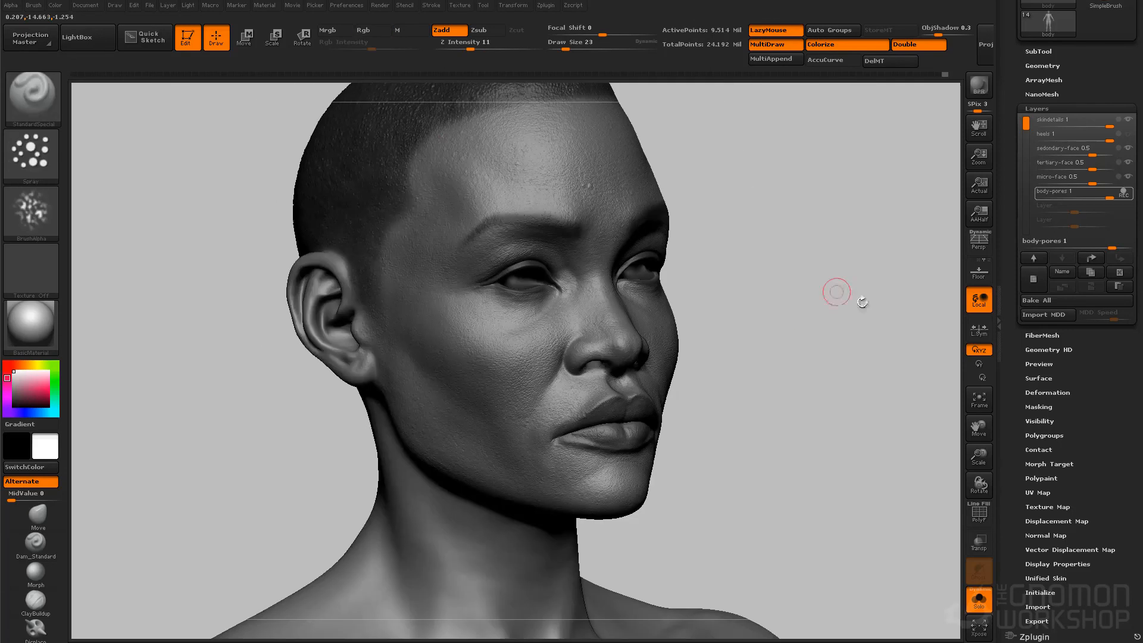
# Step: Enlarge the brush and mask the face and scalp, leaving the lower neck and body unmasked
pyautogui.click(264, 4)
pyautogui.click(299, 334)
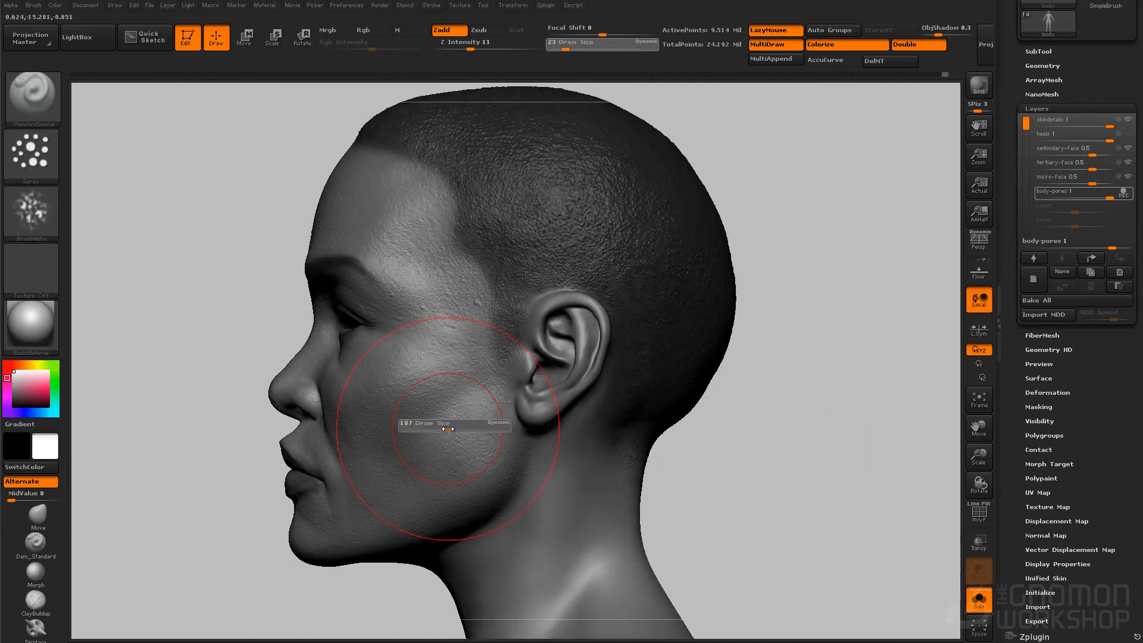
pyautogui.moveTo(184, 149)
pyautogui.keyDown('ctrl'); pyautogui.mouseDown()
pyautogui.moveTo(403, 420)
pyautogui.moveTo(410, 594)
pyautogui.mouseUp(); pyautogui.keyUp('ctrl')
pyautogui.moveTo(439, 420)
pyautogui.keyDown('ctrl'); pyautogui.mouseDown()
pyautogui.moveTo(447, 494)
pyautogui.moveTo(461, 293)
pyautogui.moveTo(691, 191)
pyautogui.moveTo(687, 379)
pyautogui.mouseUp(); pyautogui.keyUp('ctrl')
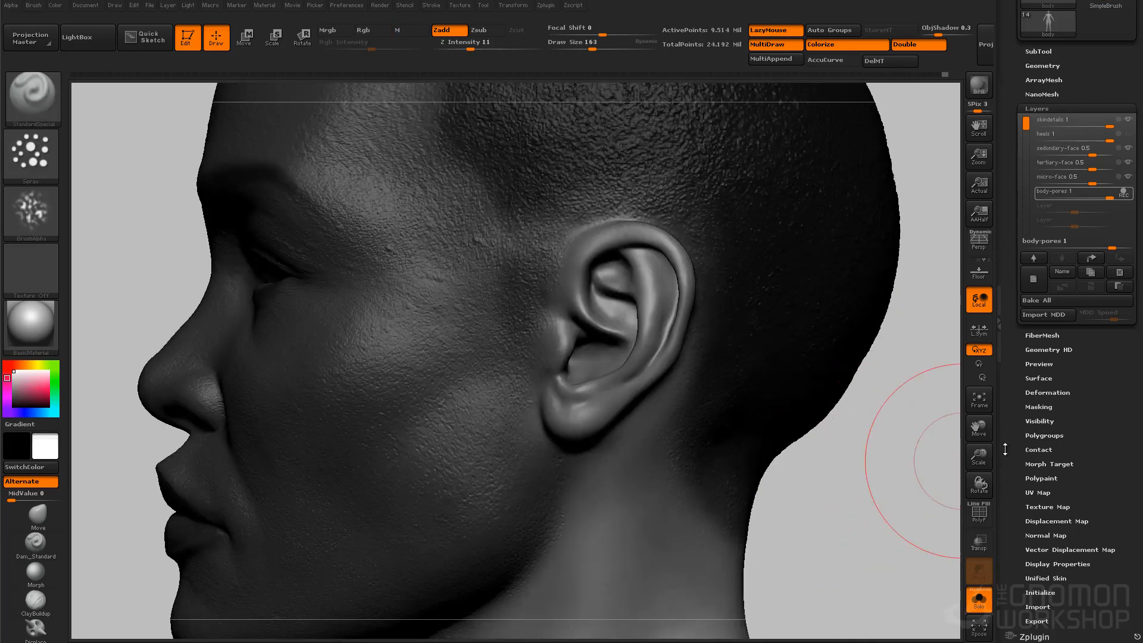
# Step: Open the body's surface noise for editing, set the Noise Scale to 2 and accept it
pyautogui.click(1039, 378)
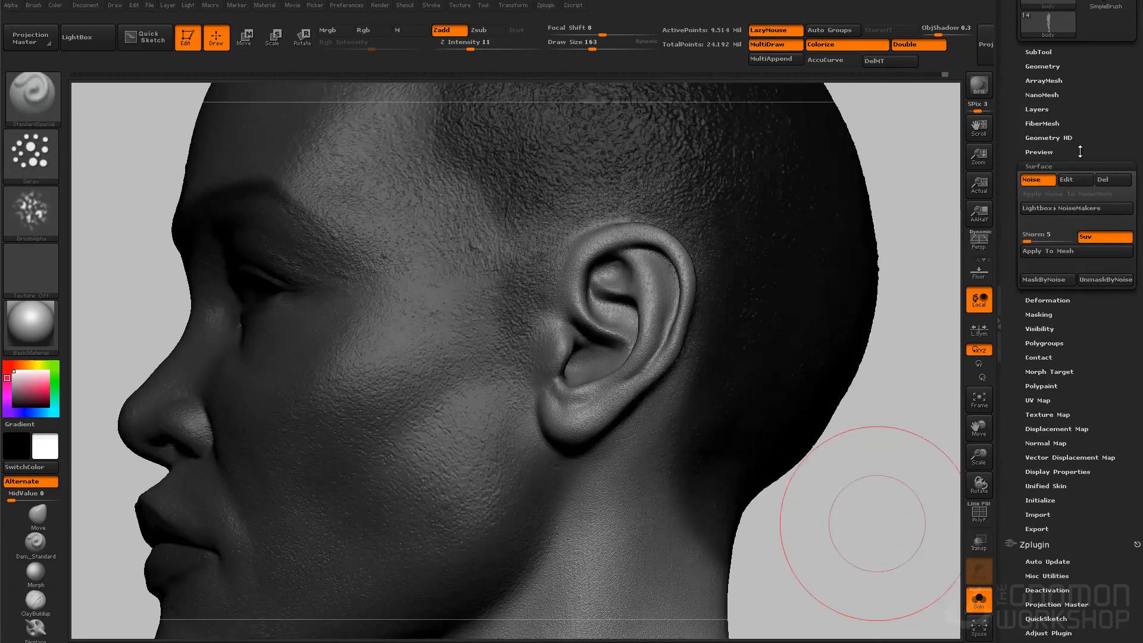
pyautogui.click(1033, 254)
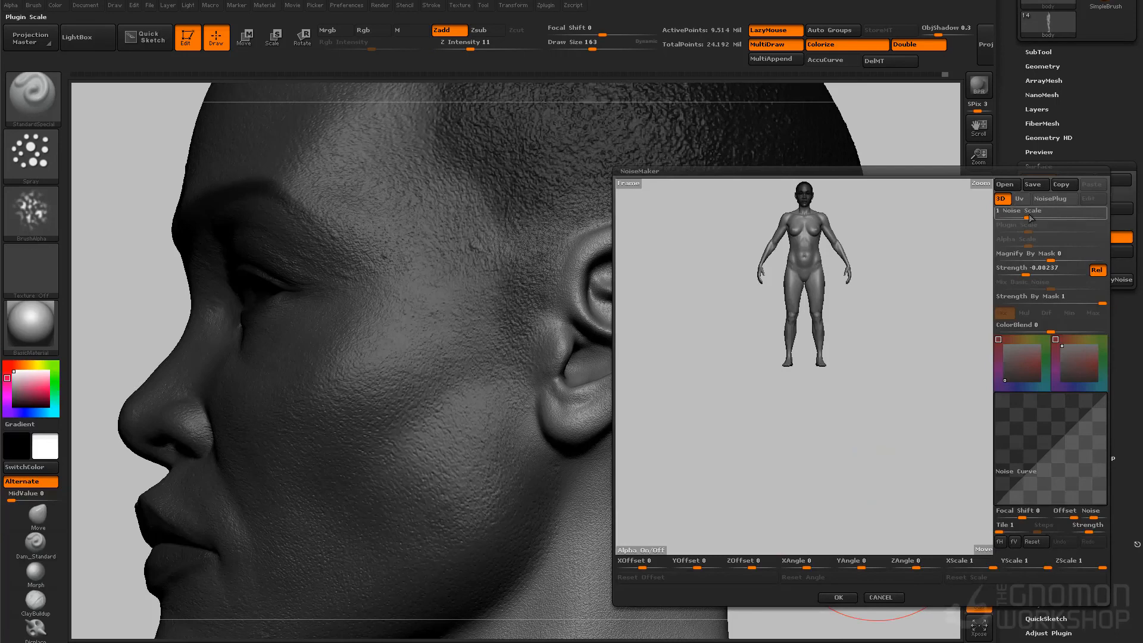
pyautogui.moveTo(1032, 216); pyautogui.dragTo(1042, 212)
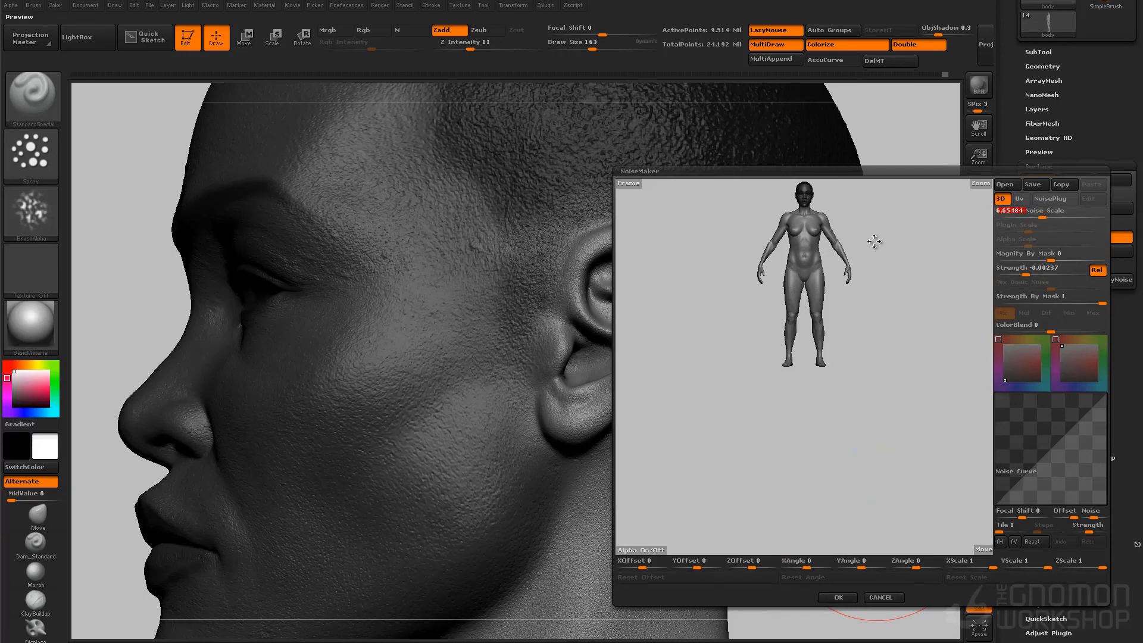
pyautogui.moveTo(922, 239); pyautogui.dragTo(857, 440, button='right')
pyautogui.keyDown('ctrl'); pyautogui.moveTo(857, 440); pyautogui.dragTo(856, 309, button='right'); pyautogui.keyUp('ctrl')
pyautogui.click(1003, 199)
pyautogui.moveTo(1038, 212); pyautogui.dragTo(1032, 214)
pyautogui.keyDown('alt'); pyautogui.moveTo(908, 250); pyautogui.dragTo(874, 466, button='right'); pyautogui.keyUp('alt')
pyautogui.click(838, 597)
# Step: Set the surface noise Strength to -0.0012, accept it and apply the noise to the body mesh
pyautogui.click(1074, 185)
pyautogui.moveTo(1025, 272); pyautogui.dragTo(1028, 271)
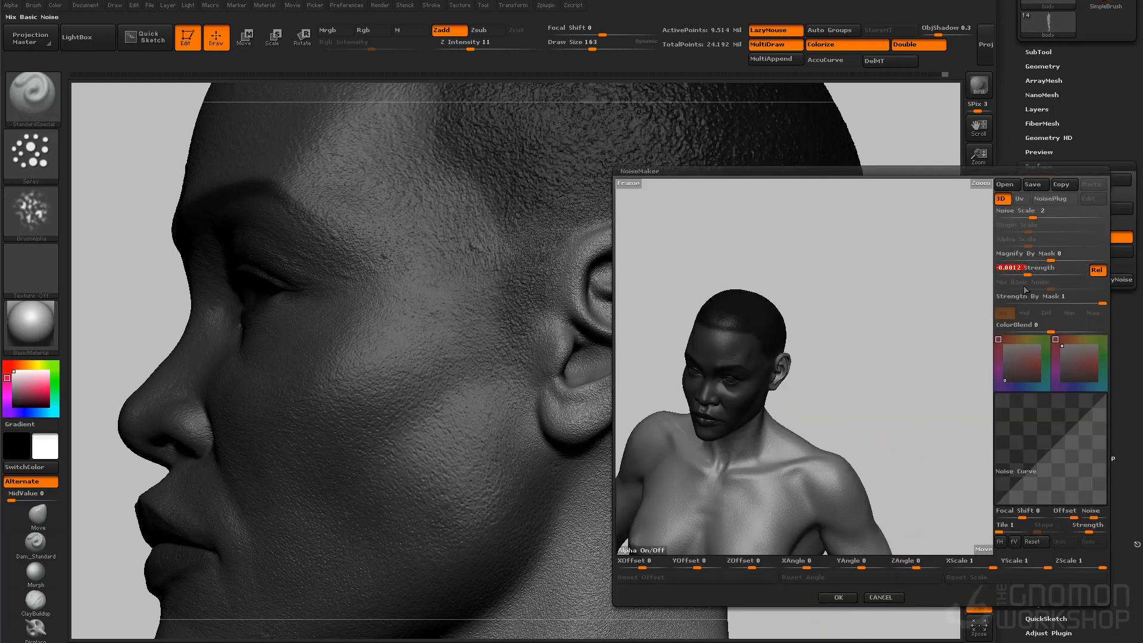
pyautogui.click(837, 597)
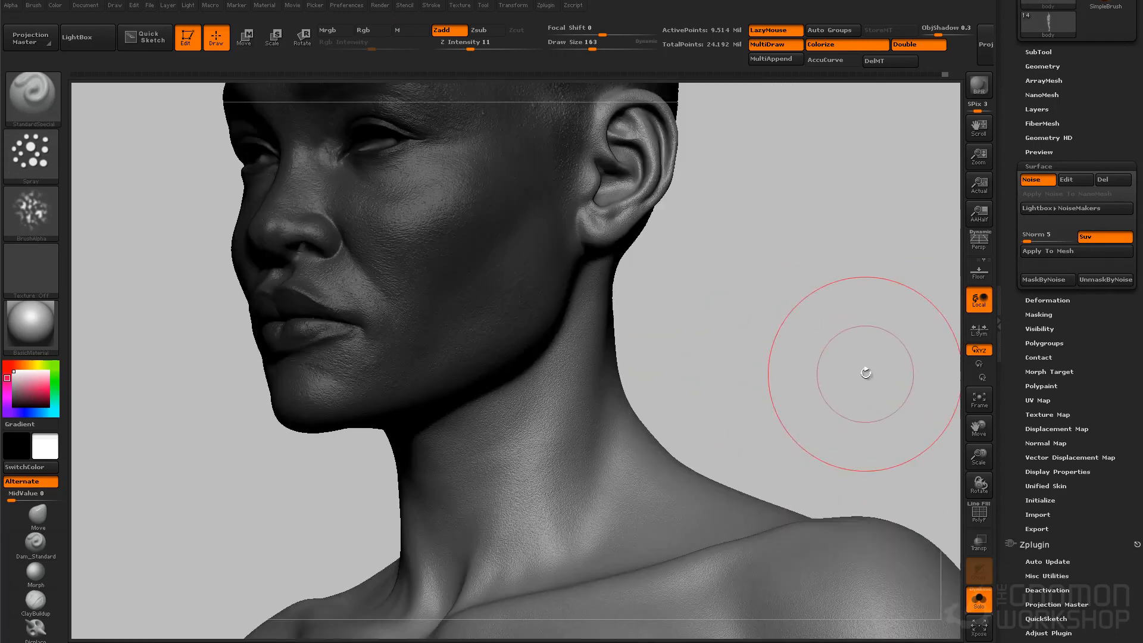
pyautogui.click(1047, 250)
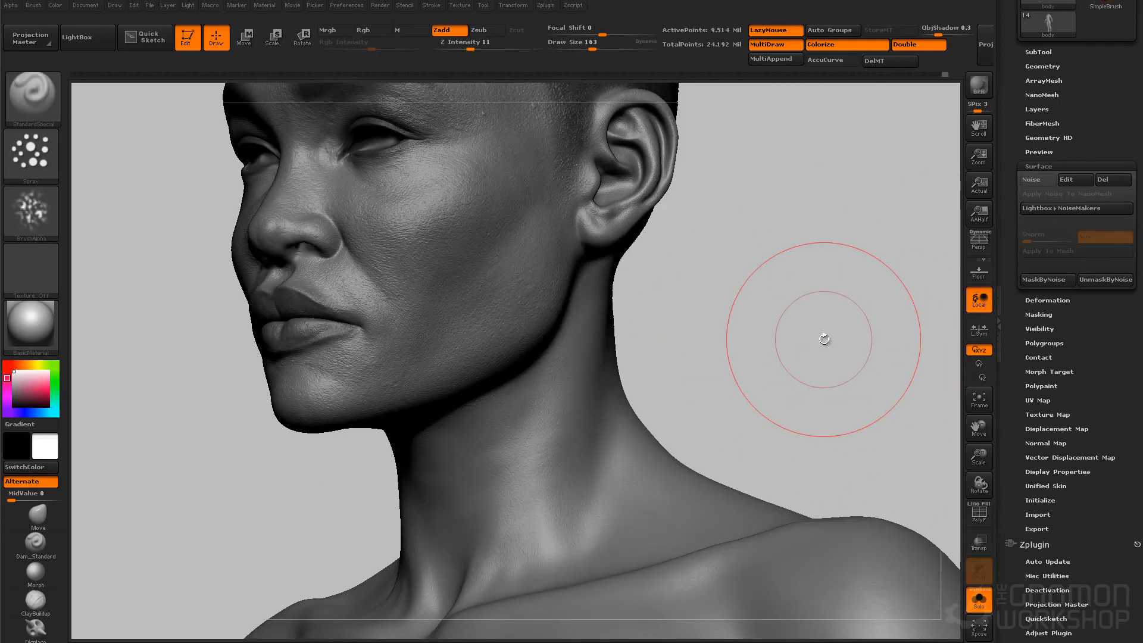
# Step: Give the spray brush the speckled Alpha 07 and reduce its draw size to 59
pyautogui.click(31, 213)
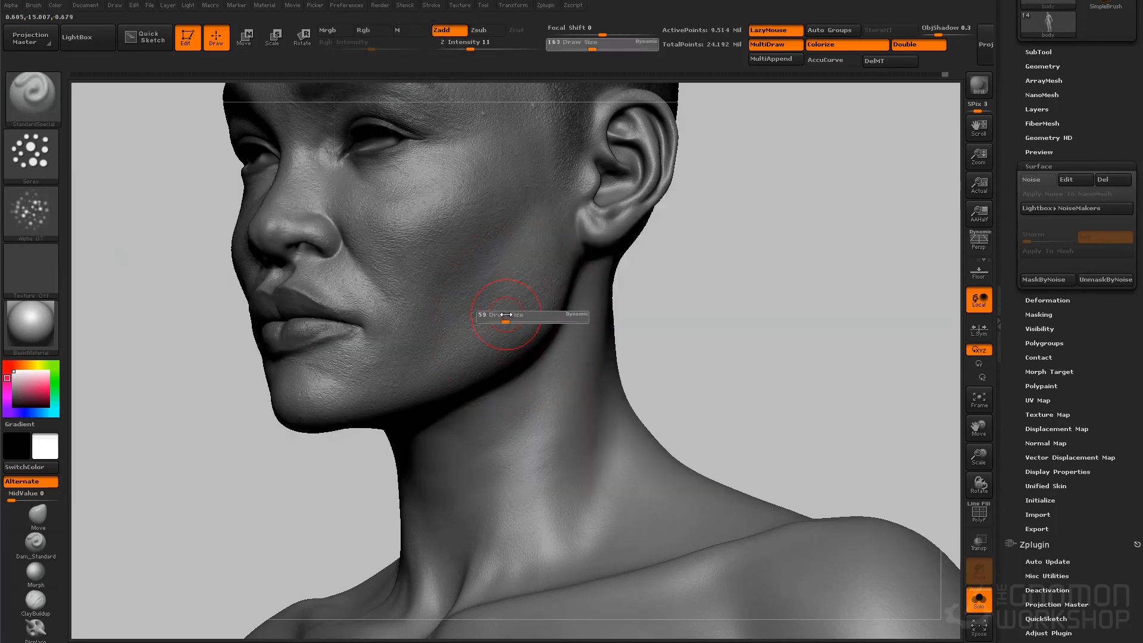
pyautogui.press('ctrl')
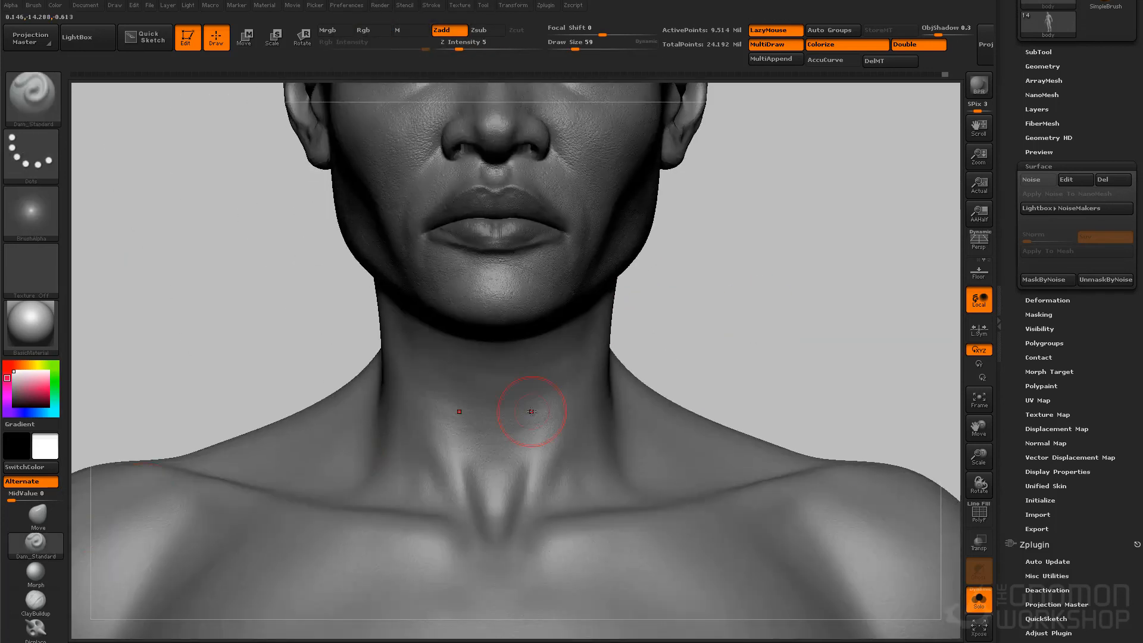
# Step: Carve fine creases across the neck with the Dam_Standard brush at Z Intensity 10 and draw size 14
pyautogui.moveTo(785, 324); pyautogui.dragTo(711, 322)
pyautogui.click(464, 44)
pyautogui.write('10')
pyautogui.press('Return')
pyautogui.moveTo(821, 298); pyautogui.dragTo(750, 297)
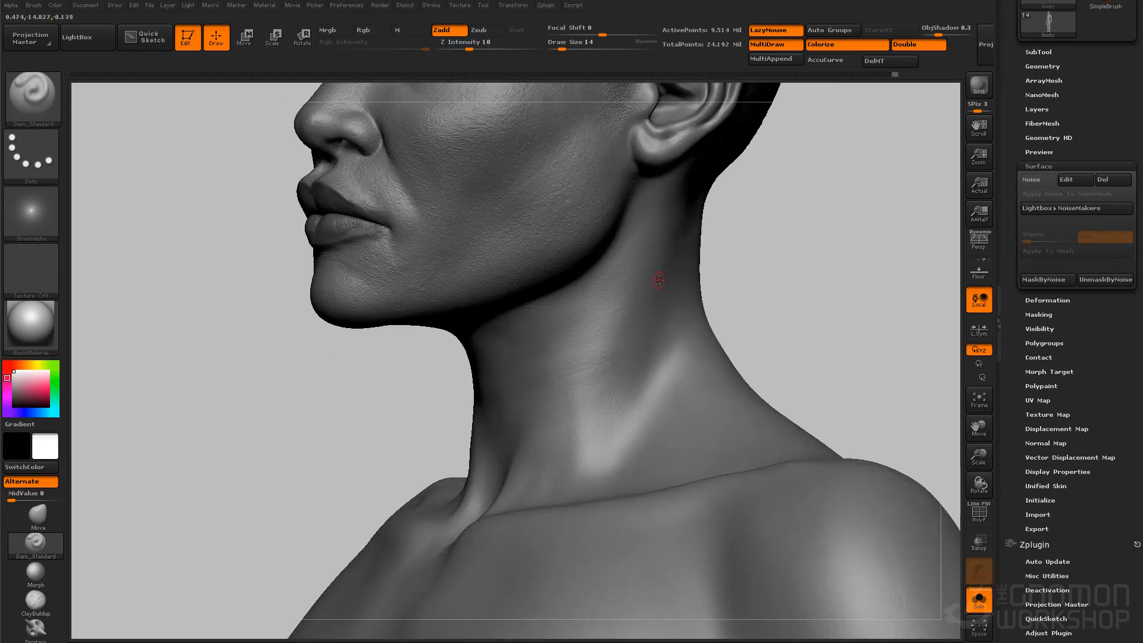
pyautogui.moveTo(343, 377); pyautogui.dragTo(774, 299)
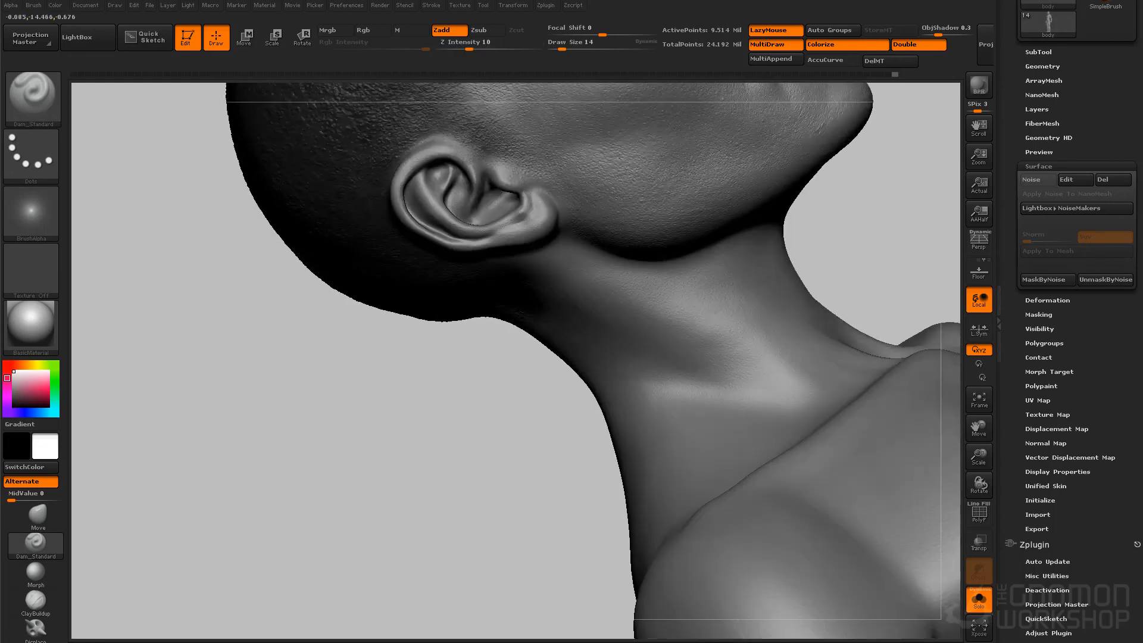
pyautogui.moveTo(737, 342); pyautogui.dragTo(767, 302)
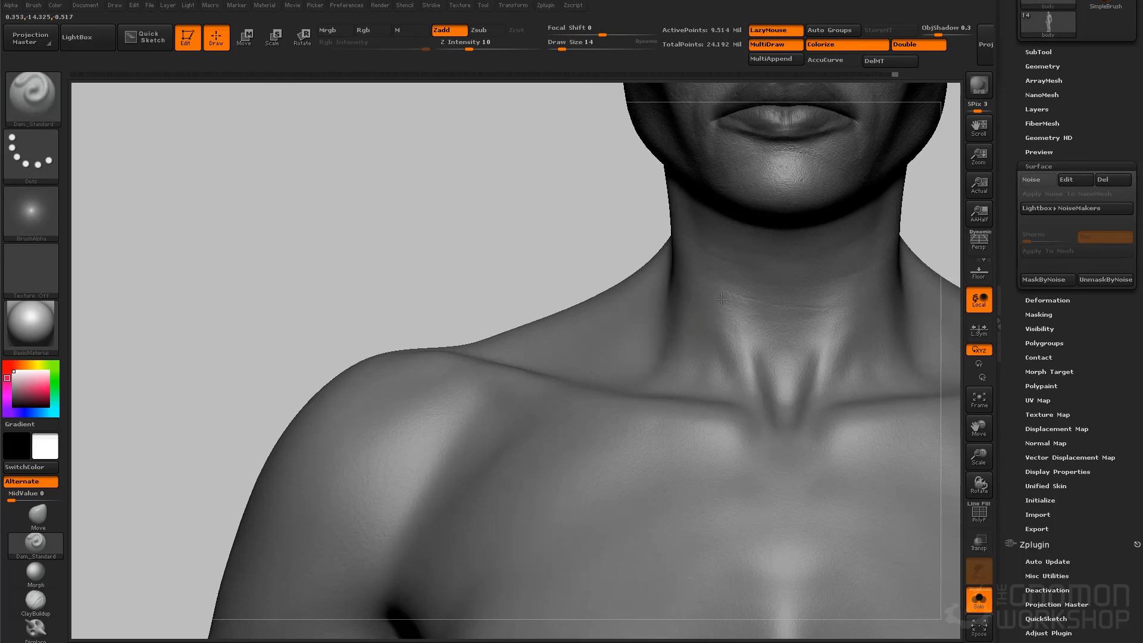
pyautogui.keyDown('ctrl'); pyautogui.moveTo(784, 259); pyautogui.dragTo(804, 390, button='right'); pyautogui.keyUp('ctrl')
pyautogui.moveTo(804, 390); pyautogui.dragTo(849, 492)
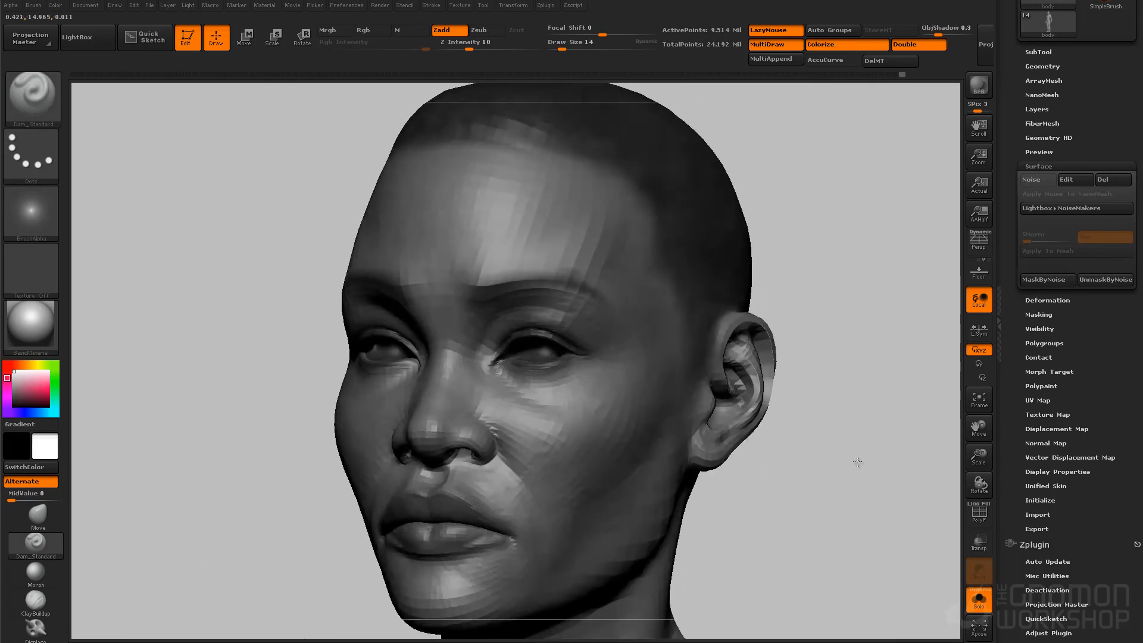
# Step: Spray fine bumps around the nipples with the speckled alpha, and pick the Dam_Standard brush for creases
pyautogui.keyDown('ctrl'); pyautogui.moveTo(849, 493); pyautogui.dragTo(578, 290, button='right'); pyautogui.keyUp('ctrl')
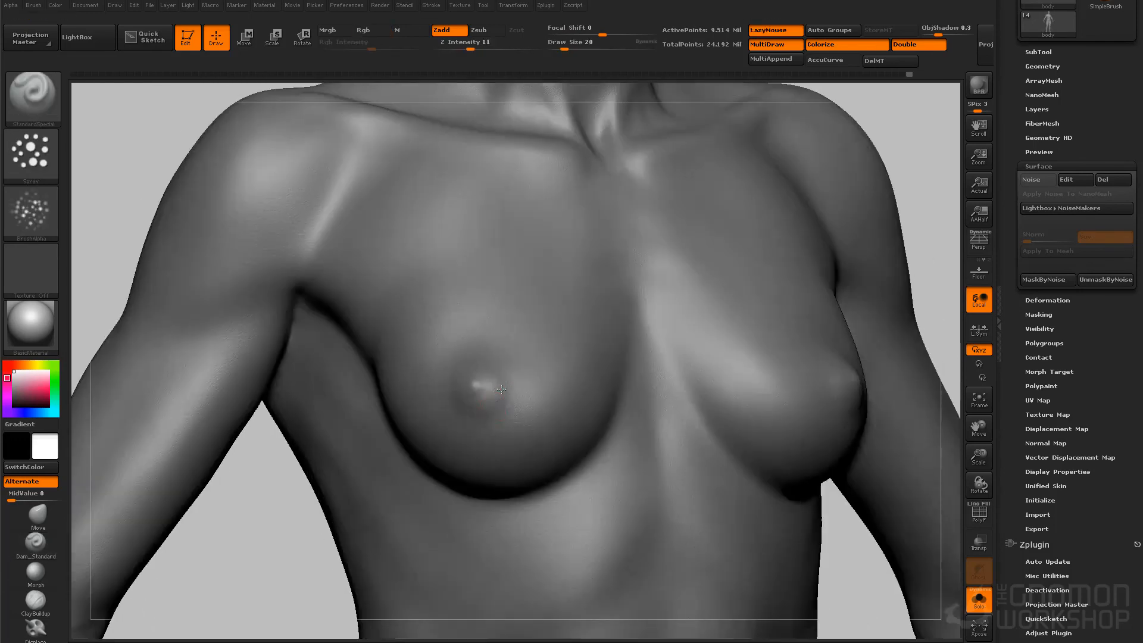
pyautogui.press(']')
pyautogui.click(35, 541)
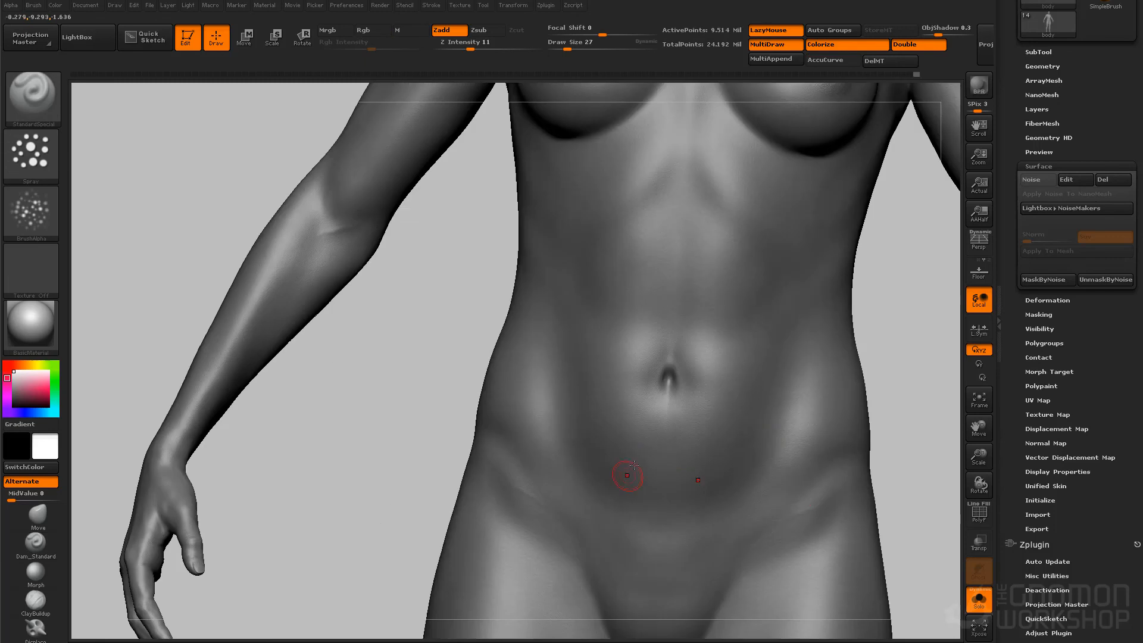
# Step: Enlarge the spray brush to draw size 37 and add subtle skin texture around the navel
pyautogui.press('s')
pyautogui.moveTo(685, 369); pyautogui.dragTo(689, 363)
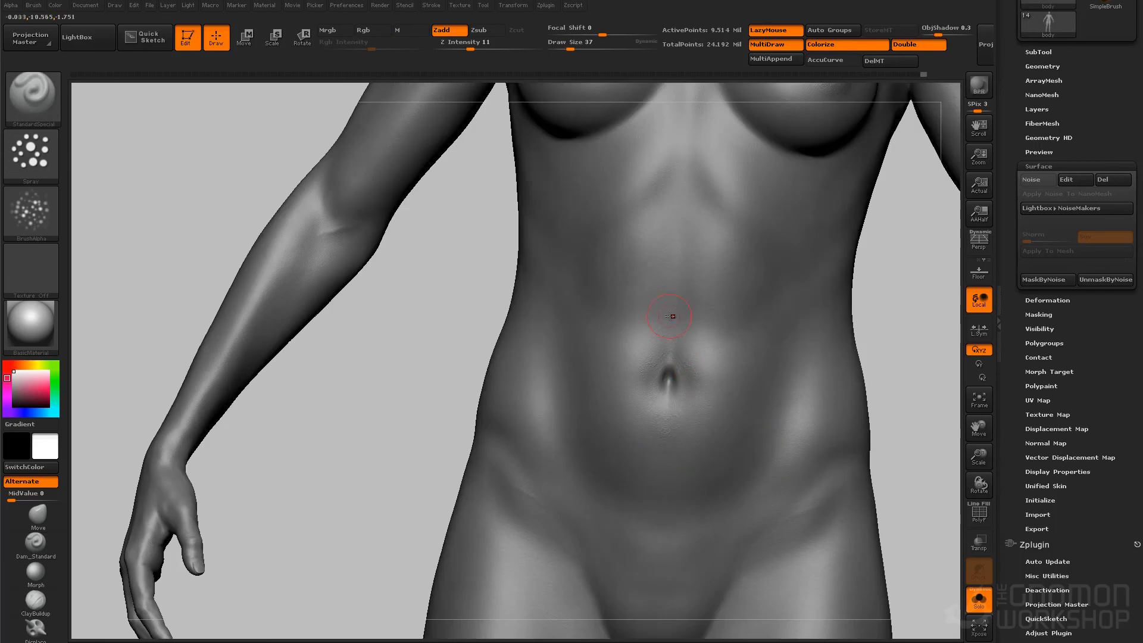